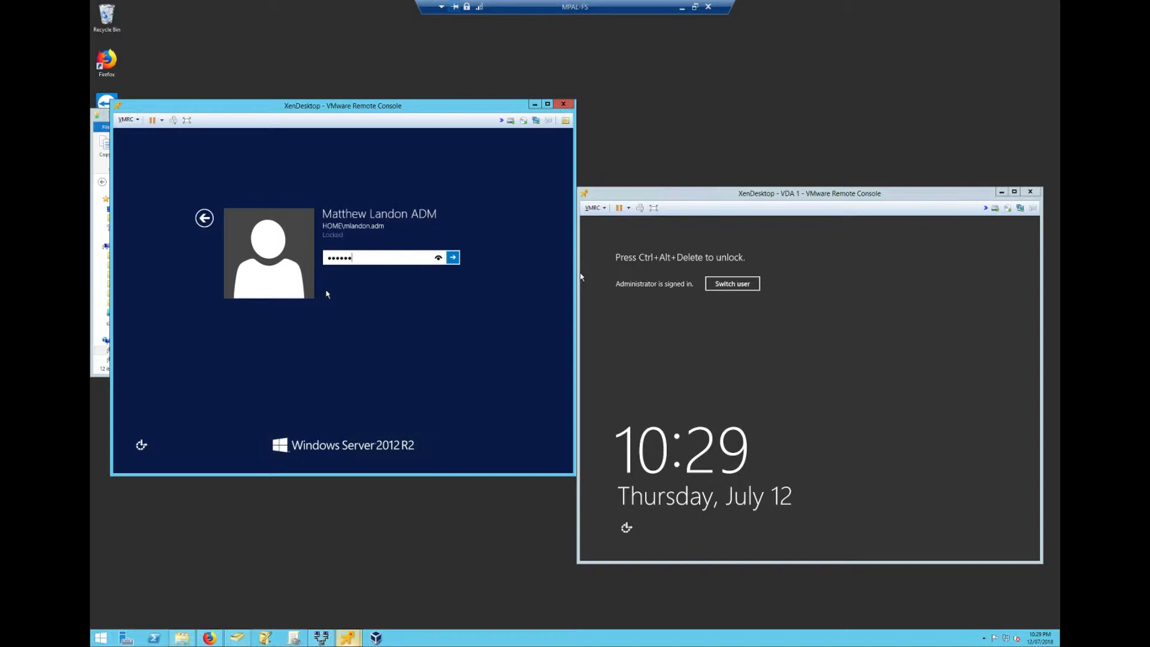
Sign in to the XenDesktop server and review the successfully installed components list.
{"action": "key", "text": "Return"}
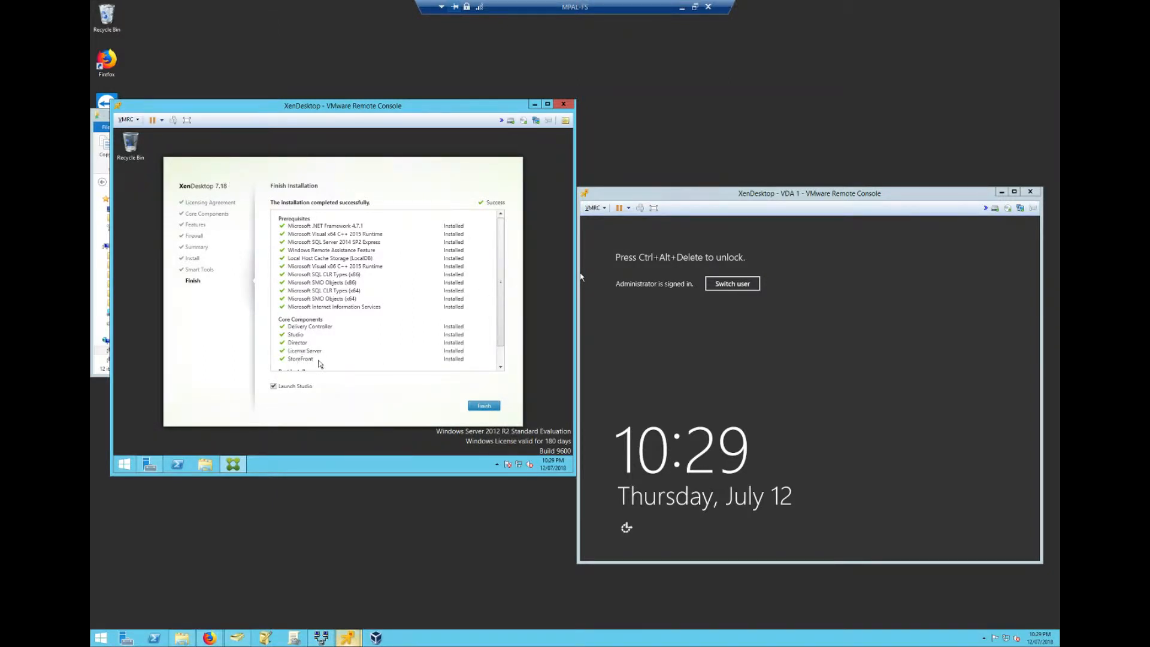
{"action": "scroll", "coordinate": [322, 353], "scroll_direction": "down", "scroll_amount": 1}
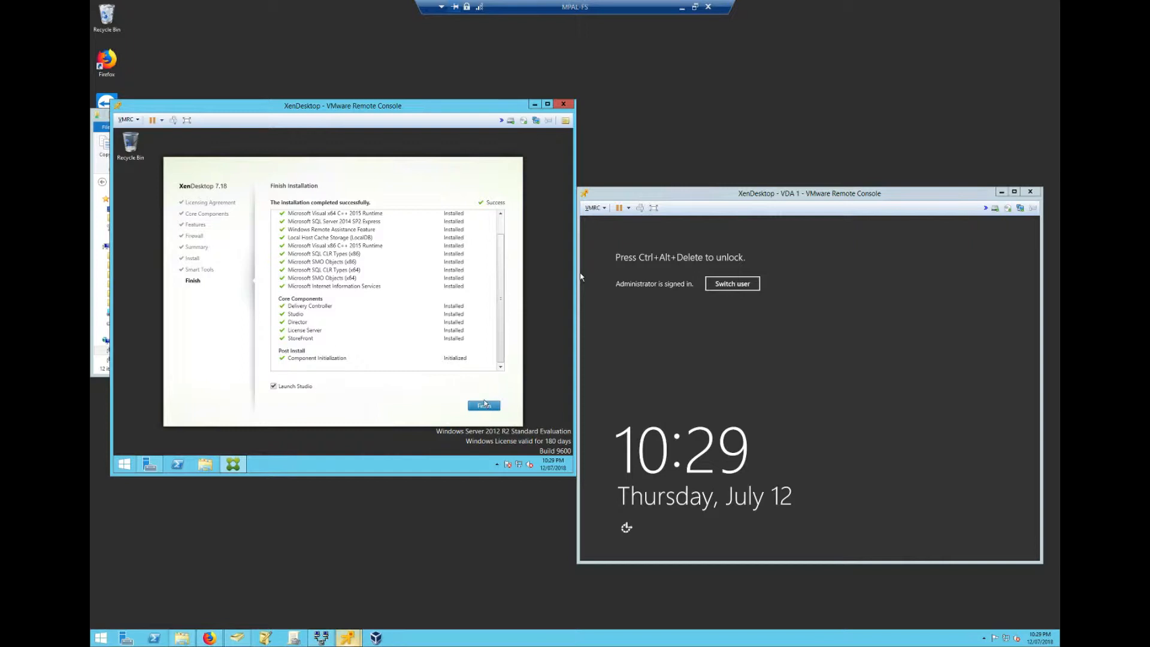
{"action": "left_click", "coordinate": [757, 355]}
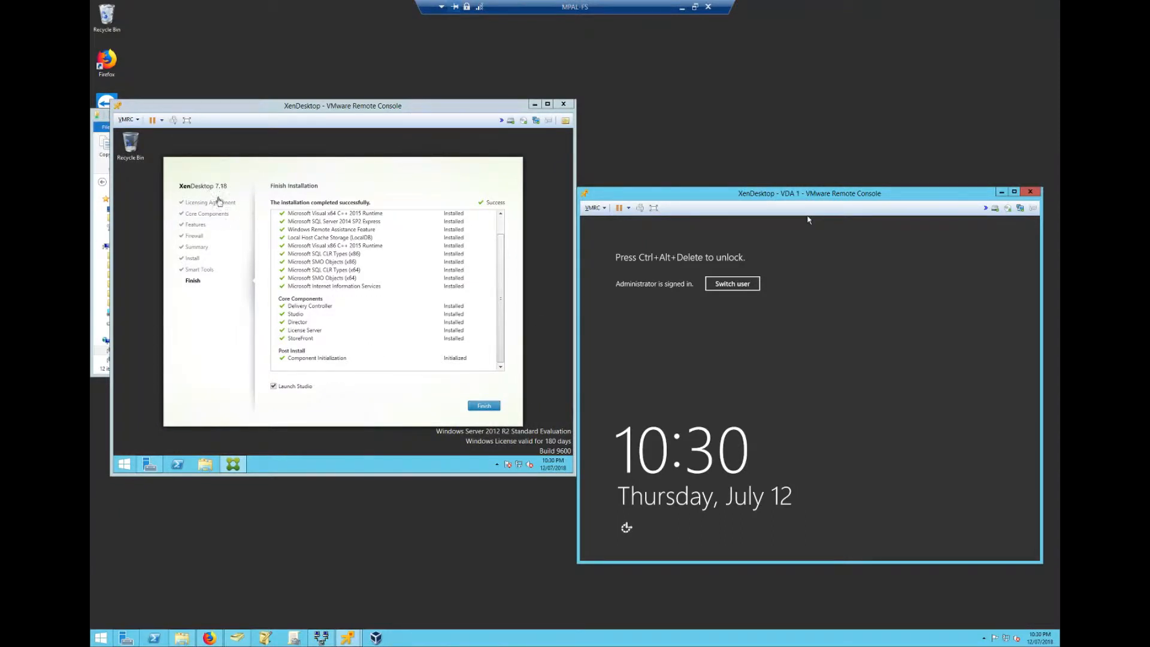
{"action": "left_click", "coordinate": [400, 391]}
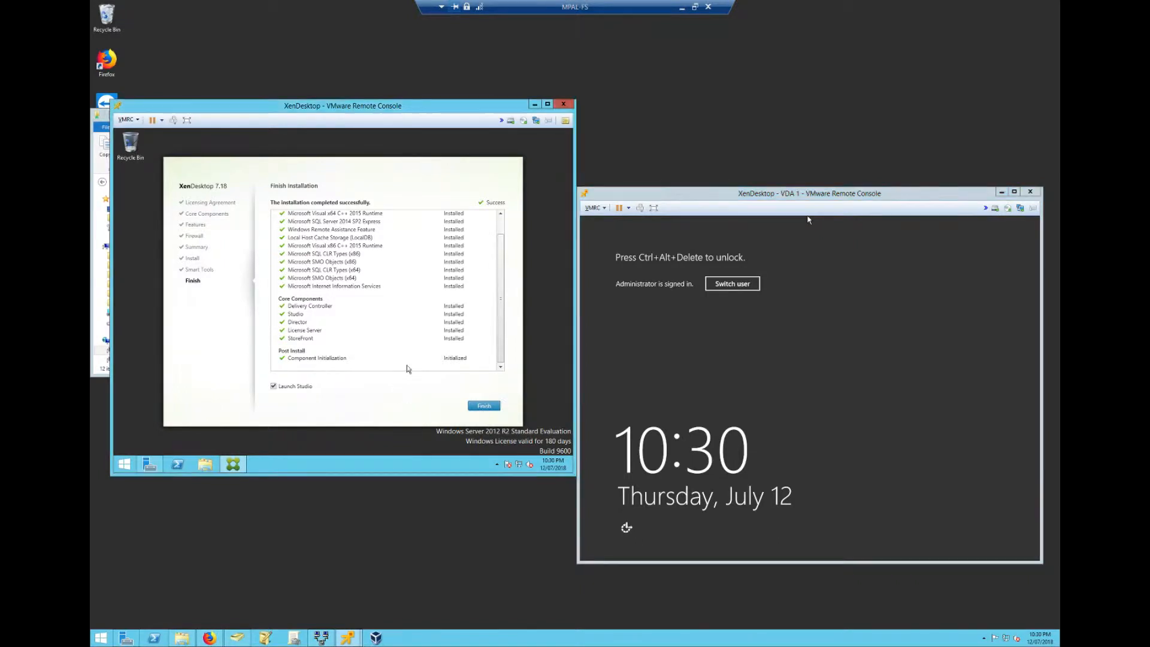
Finish the installer to launch Studio, and sign in to VDA 1, closing its This PC window.
{"action": "left_click", "coordinate": [492, 405]}
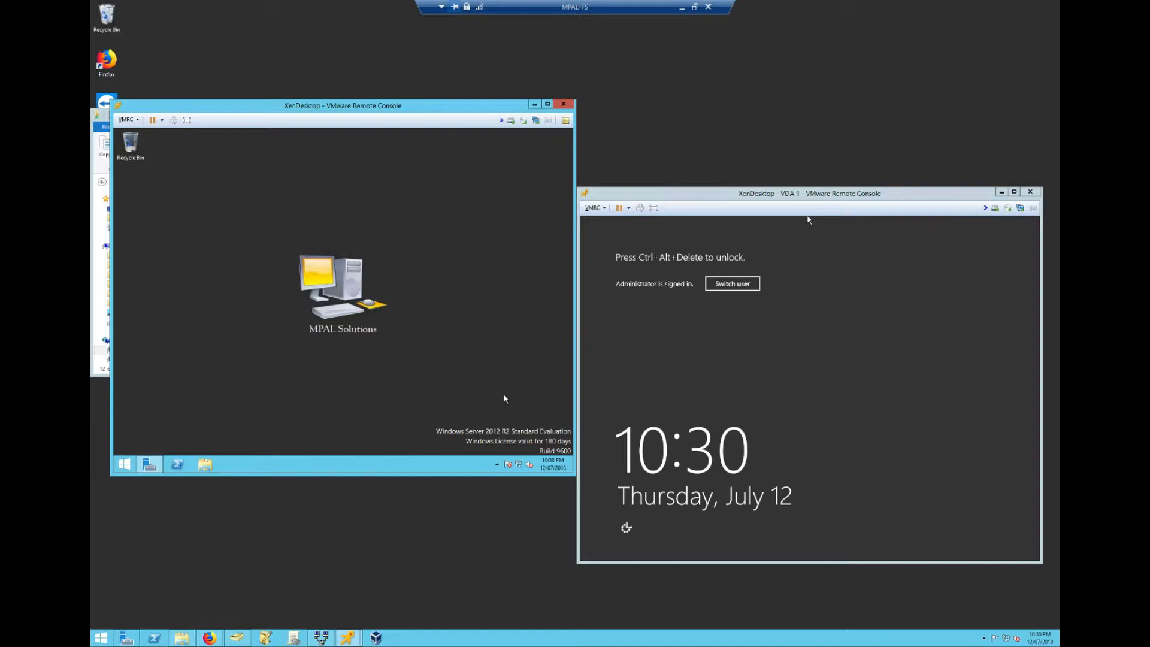
{"action": "left_click", "coordinate": [740, 336]}
{"action": "key", "text": "ctrl+alt+Insert"}
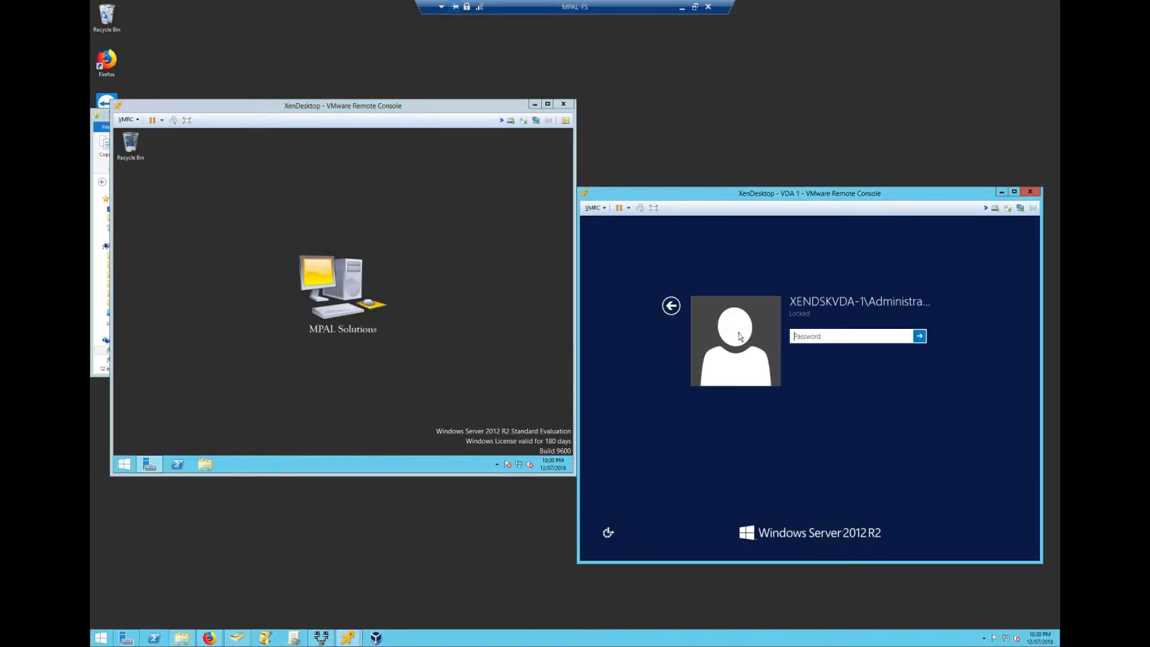
{"action": "type", "text": "**************"}
{"action": "key", "text": "Return"}
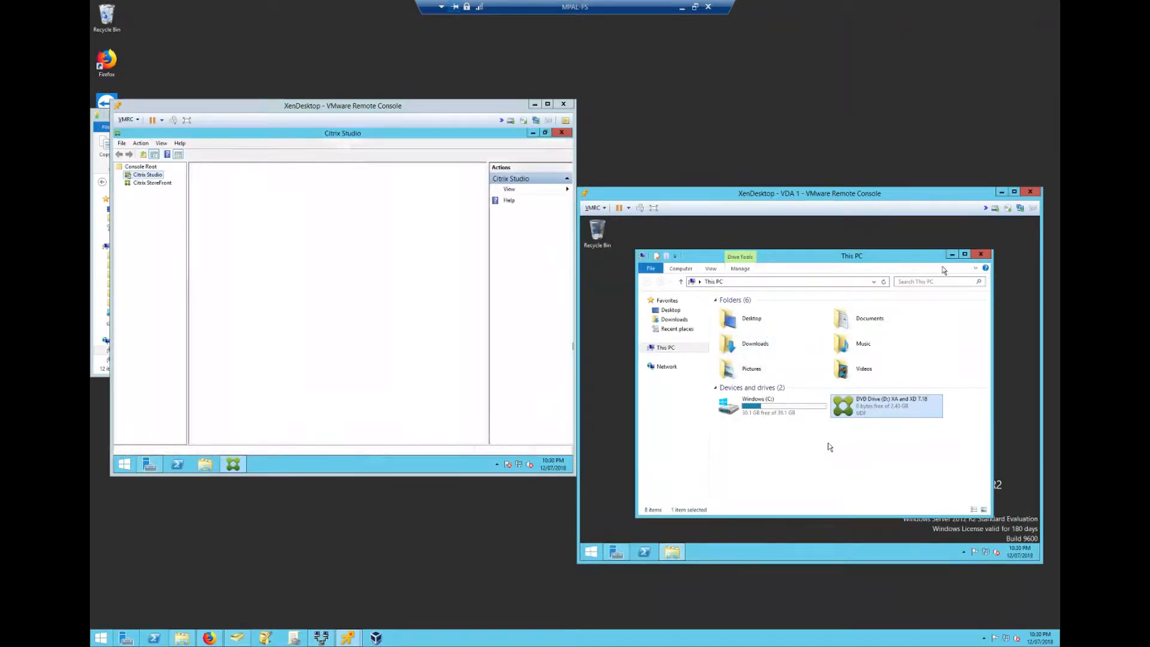
{"action": "left_click", "coordinate": [952, 255]}
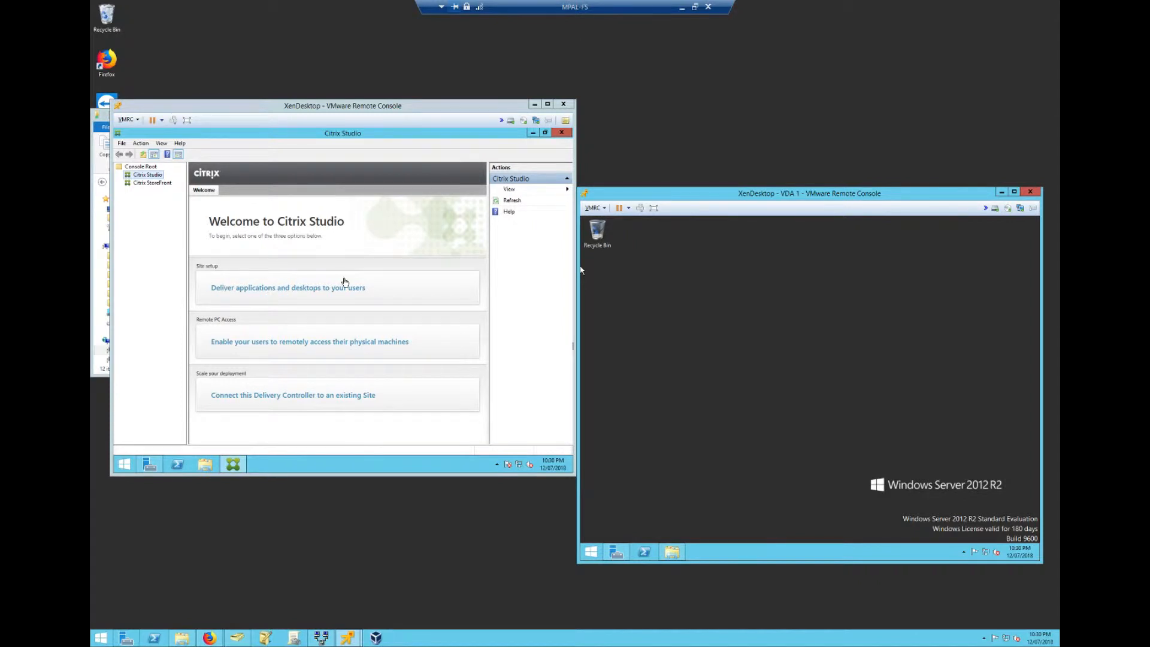
{"action": "left_click", "coordinate": [310, 260]}
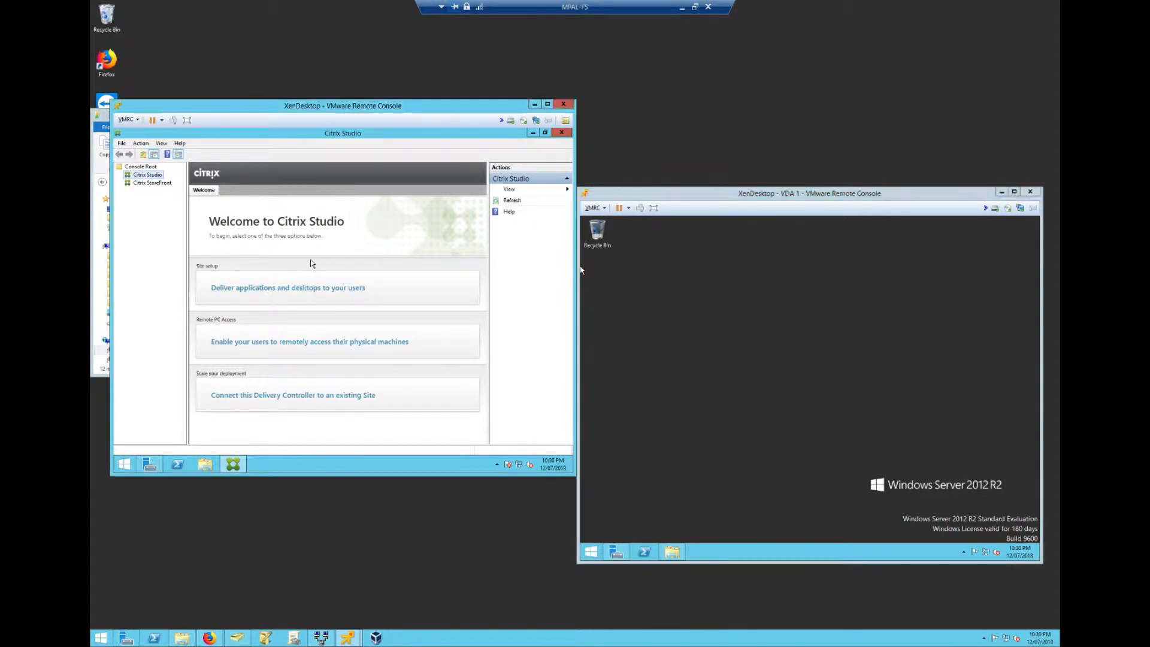
Start site setup, name the site 'MPAL Solution' and accept the default databases.
{"action": "left_click", "coordinate": [298, 292]}
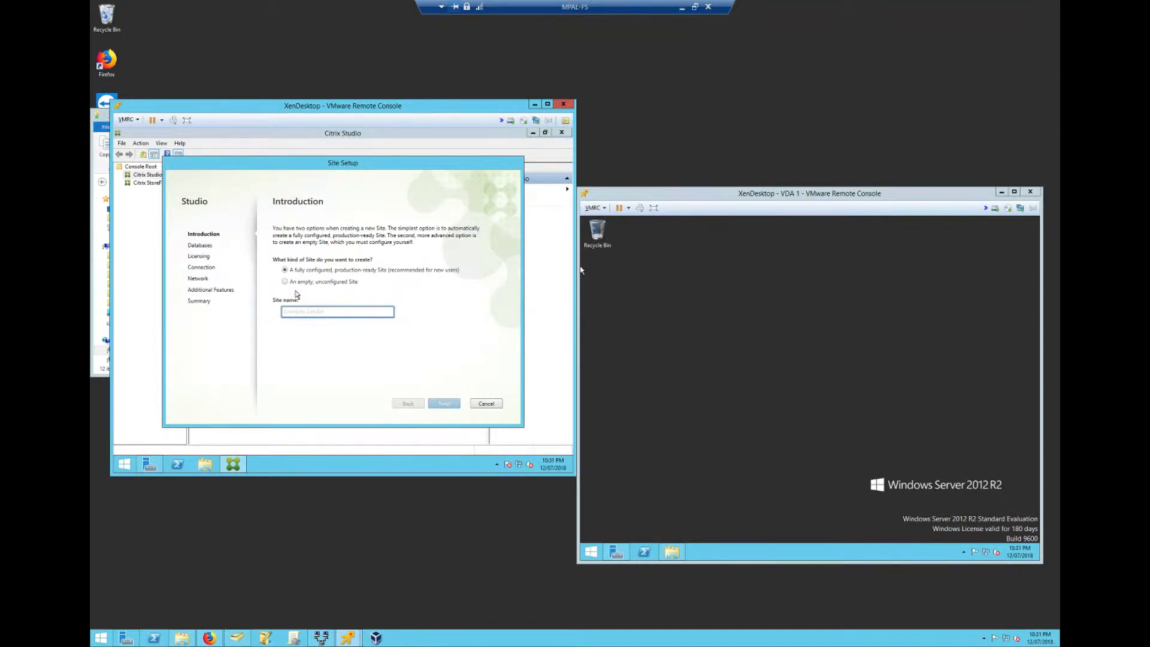
{"action": "type", "text": "MPAL Solutions"}
{"action": "key", "text": "Return"}
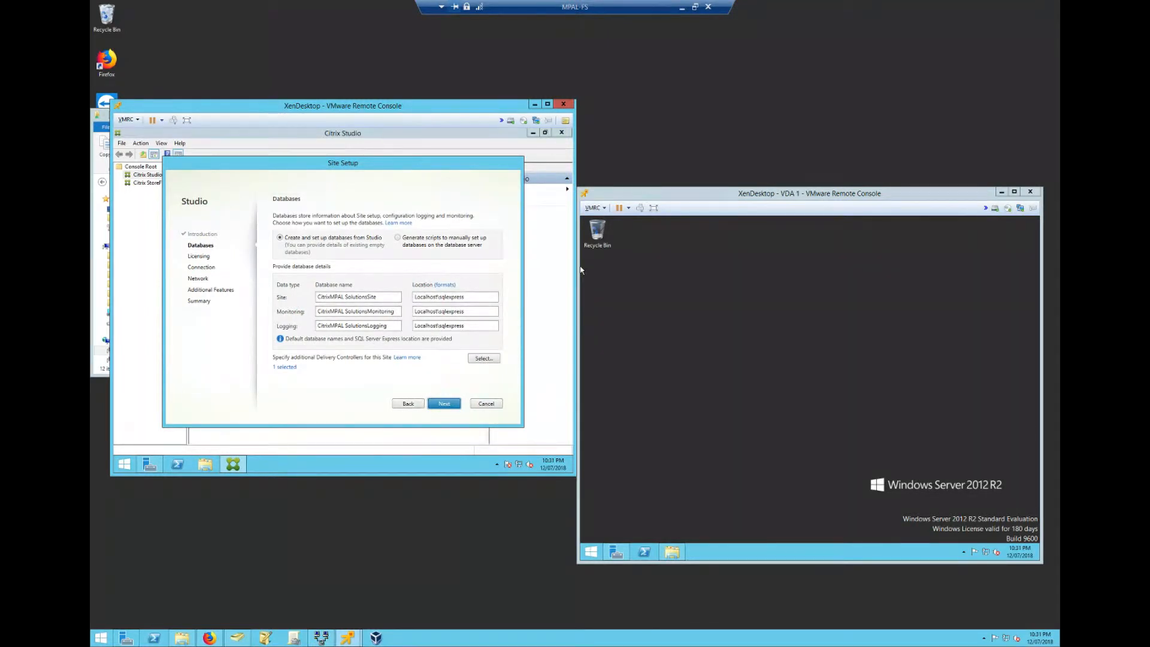
{"action": "left_click", "coordinate": [444, 404]}
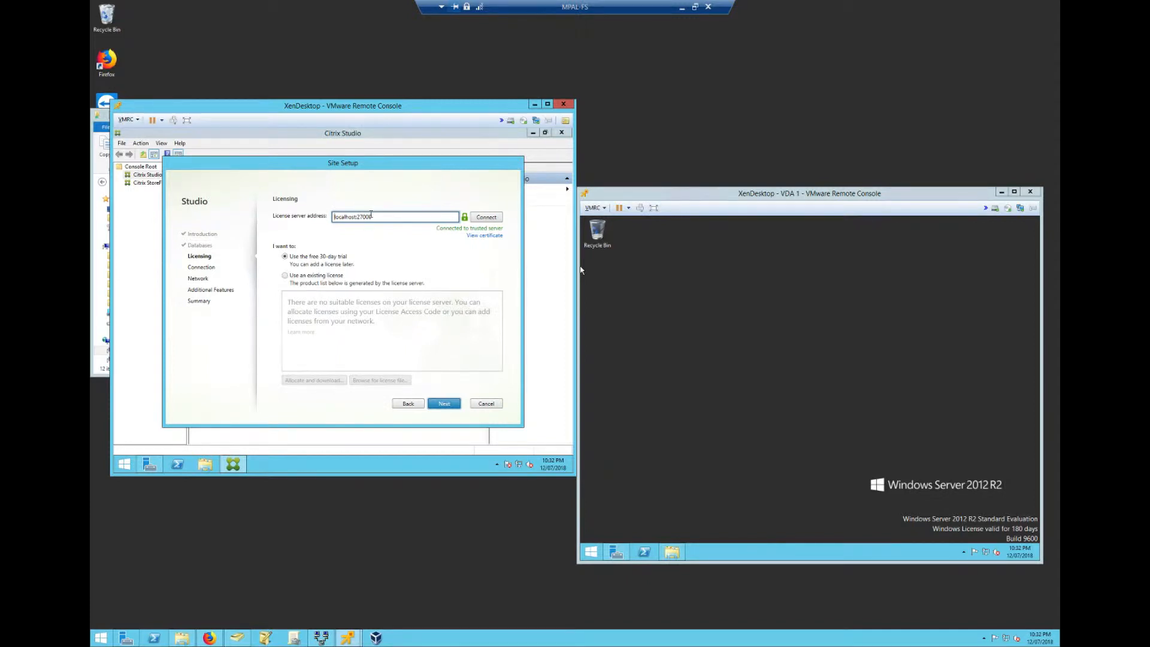
Keep the 30-day trial licence, choose No machine management, skip extra features and create the site.
{"action": "left_click", "coordinate": [434, 406]}
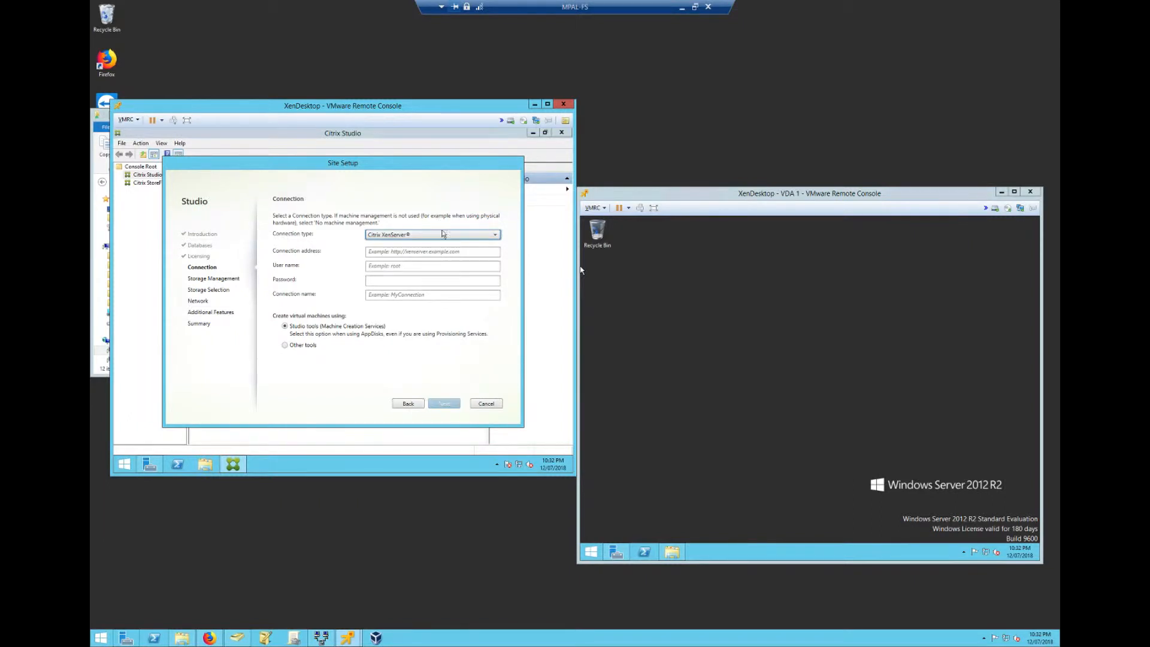
{"action": "left_click", "coordinate": [426, 235]}
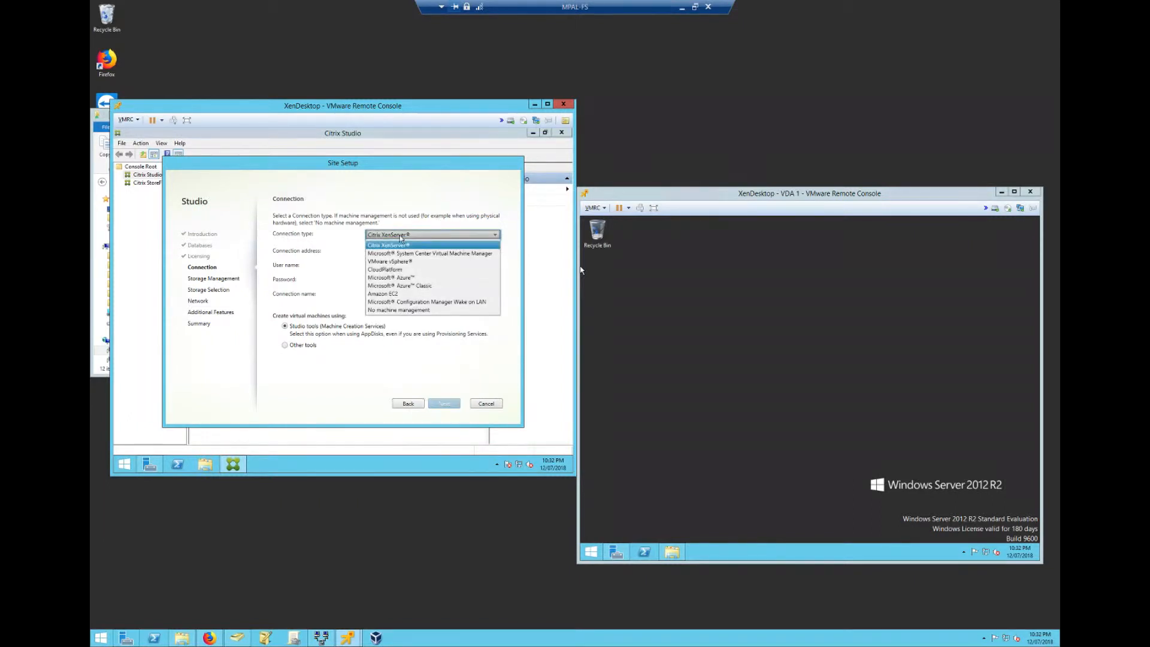
{"action": "left_click", "coordinate": [405, 311]}
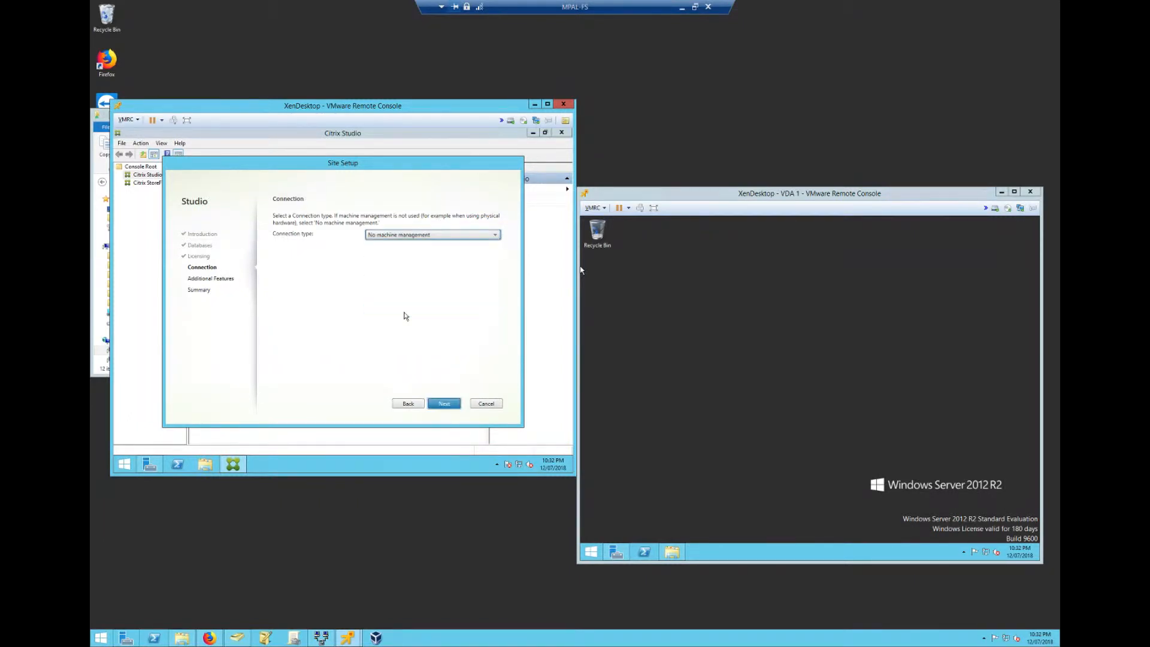
{"action": "left_click", "coordinate": [442, 407]}
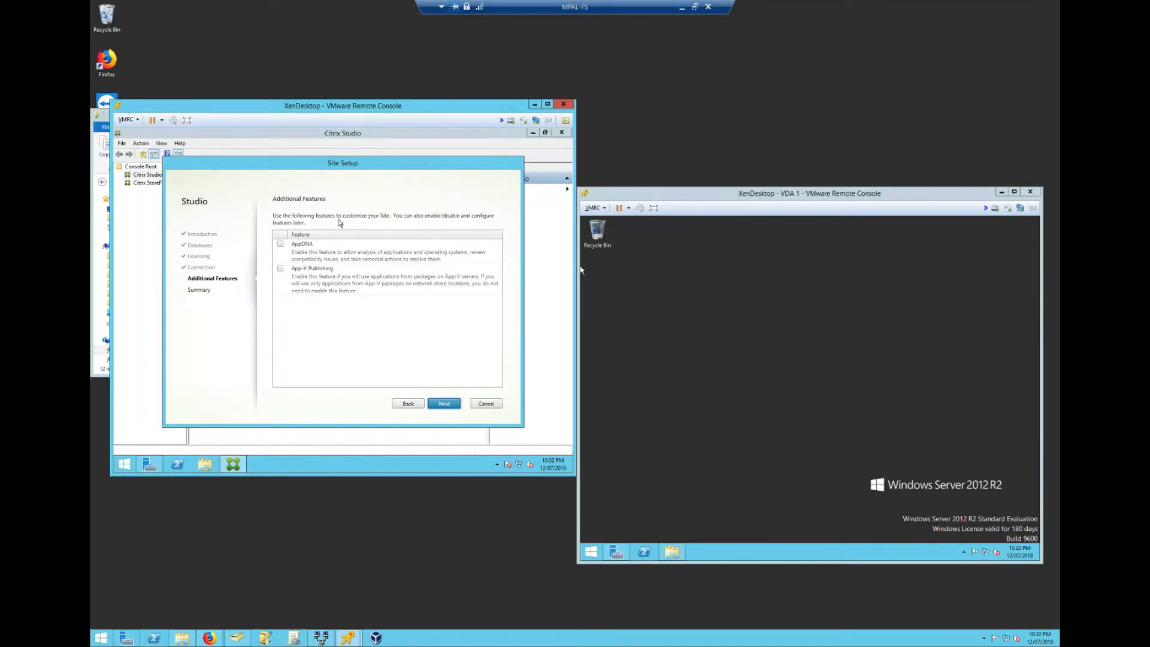
{"action": "left_click", "coordinate": [443, 404]}
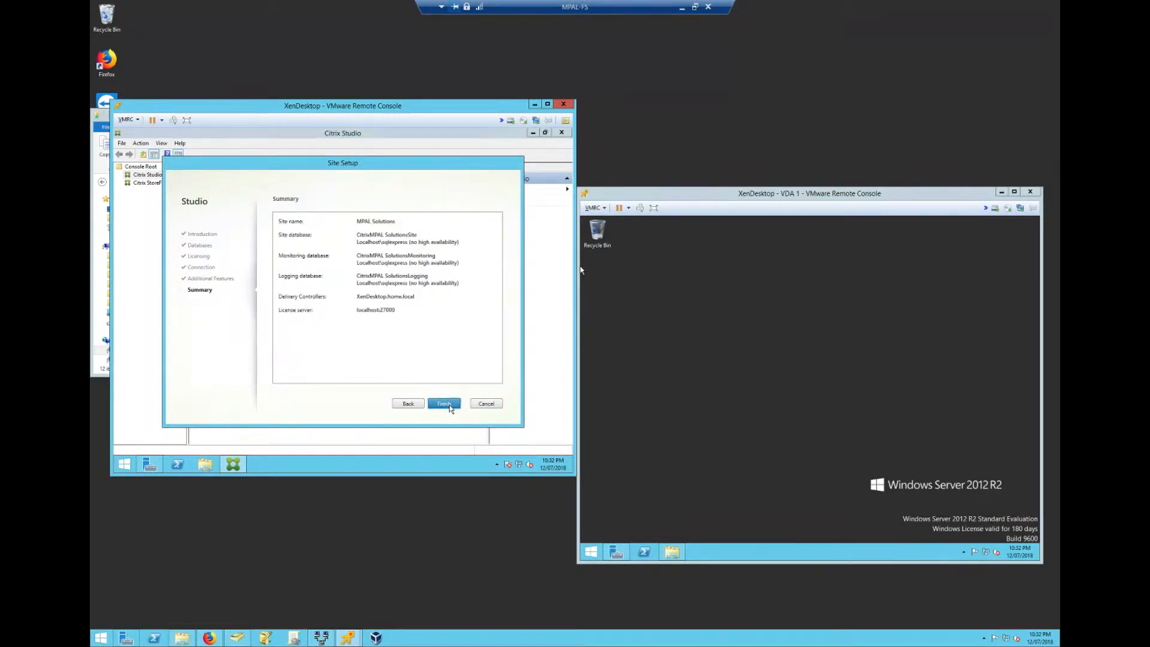
{"action": "left_click", "coordinate": [444, 404]}
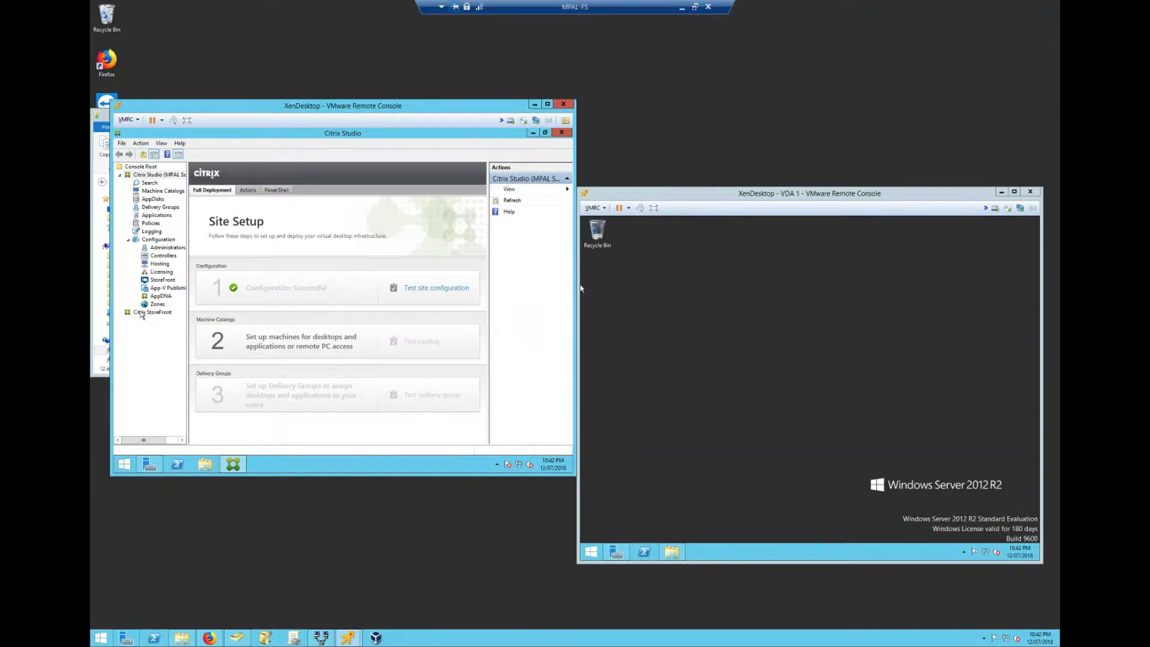
Inspect and expand the Citrix StoreFront node in Studio, then open This PC on VDA 1.
{"action": "left_click", "coordinate": [141, 314]}
{"action": "right_click", "coordinate": [142, 314]}
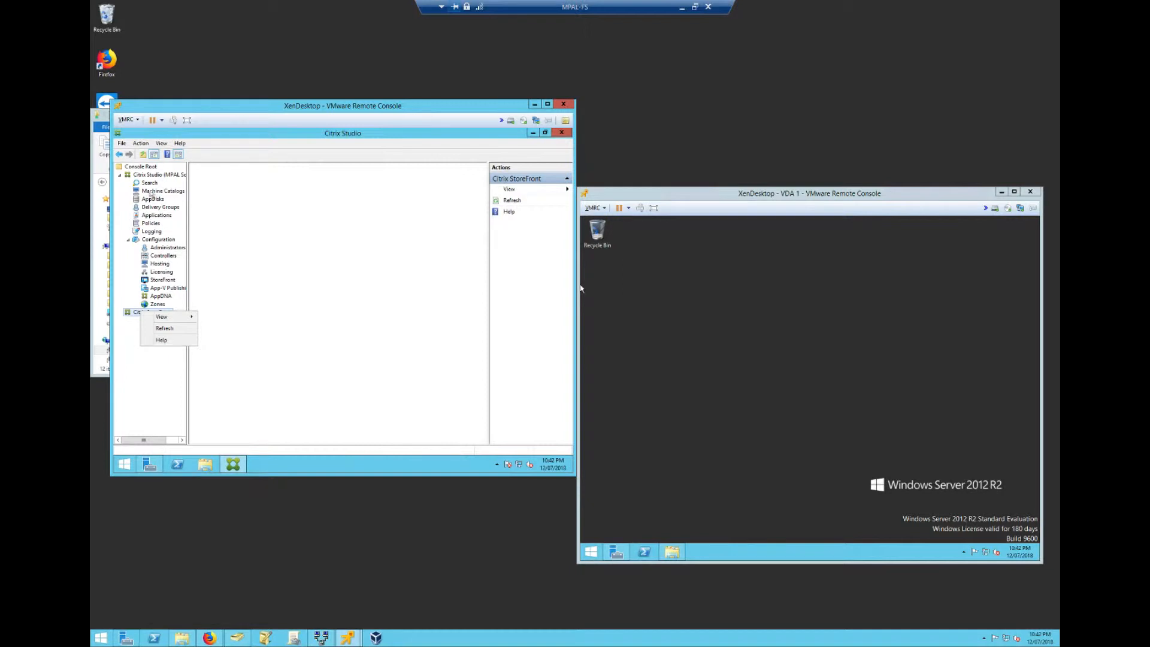
{"action": "left_click", "coordinate": [154, 176]}
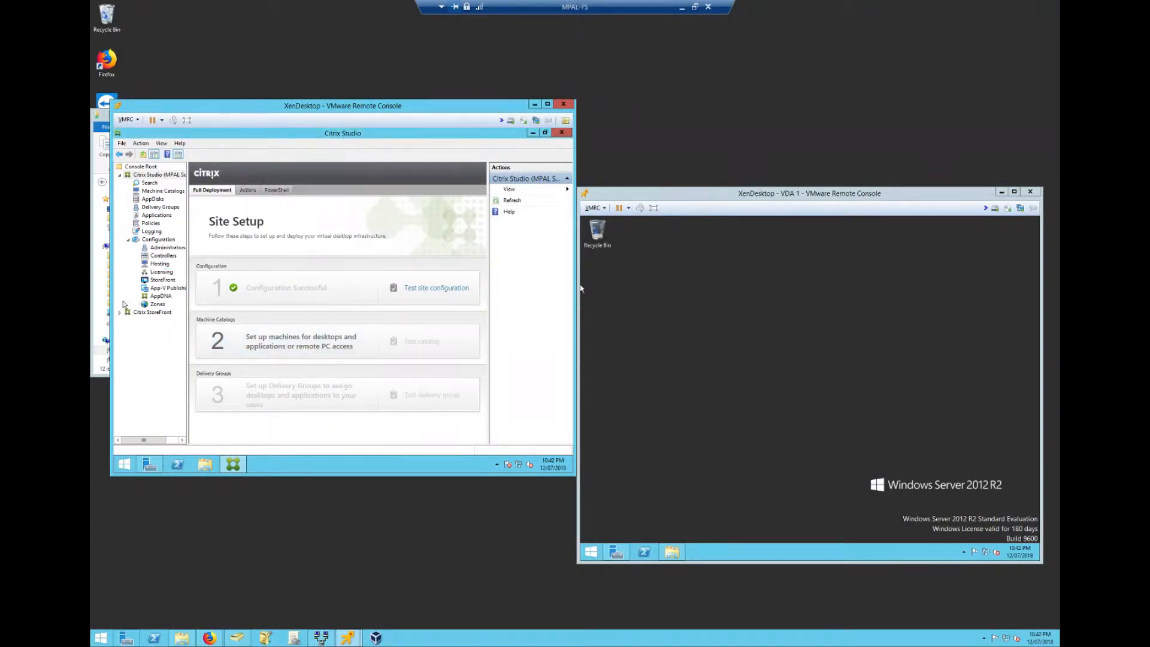
{"action": "left_click", "coordinate": [120, 312]}
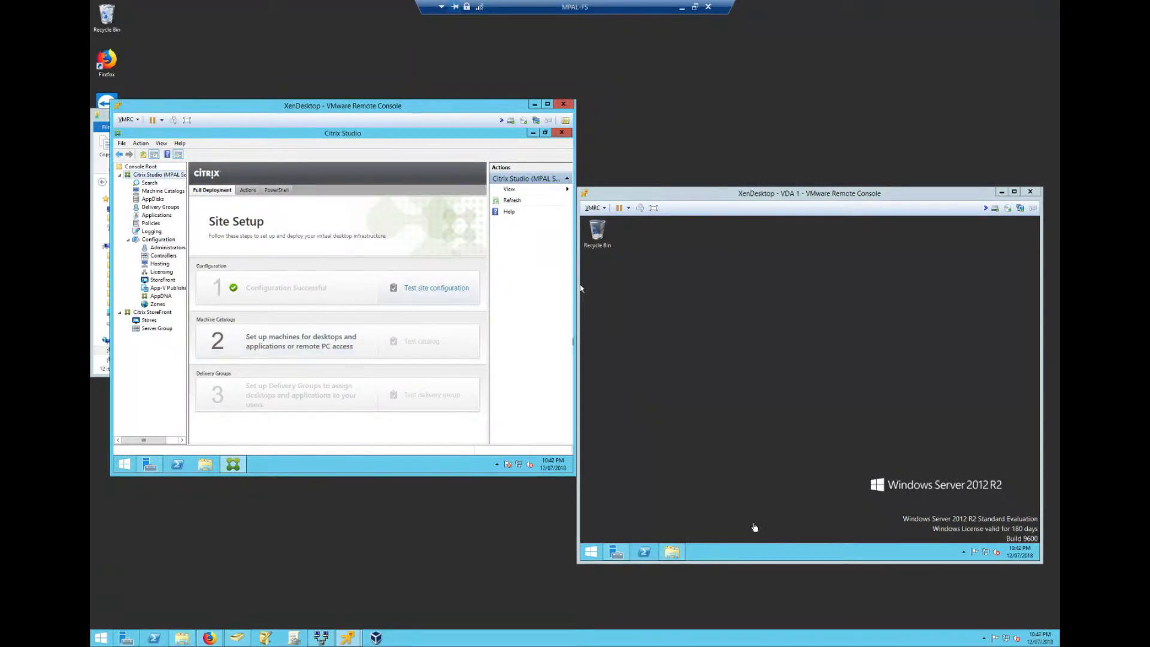
{"action": "left_click", "coordinate": [751, 523]}
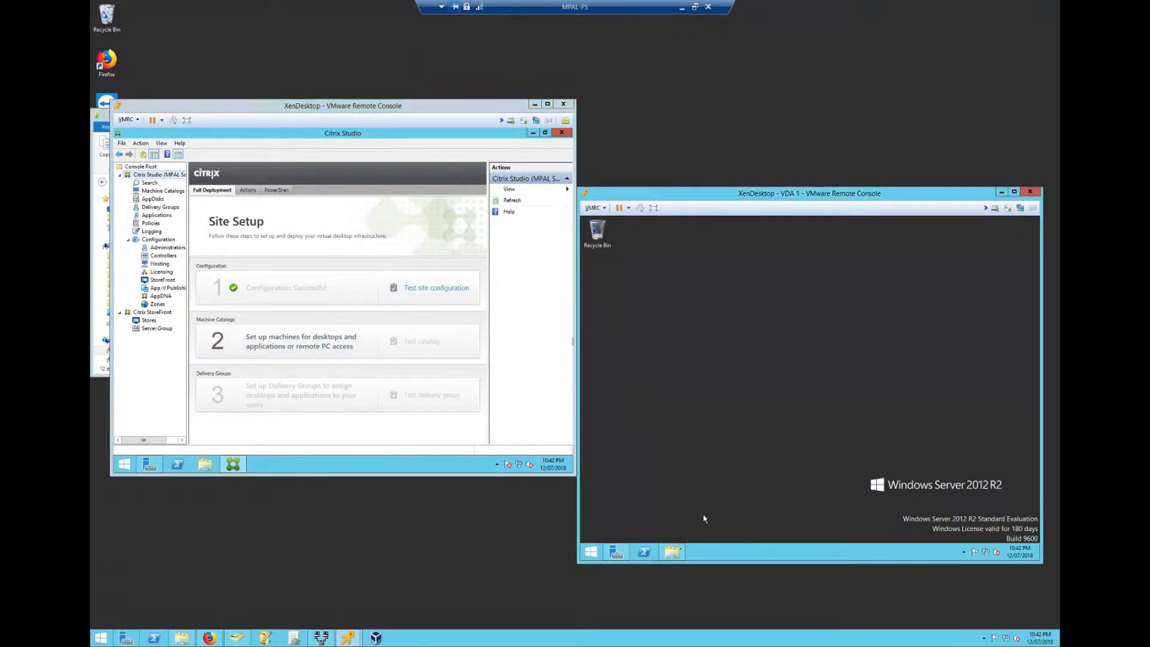
{"action": "left_click", "coordinate": [674, 557]}
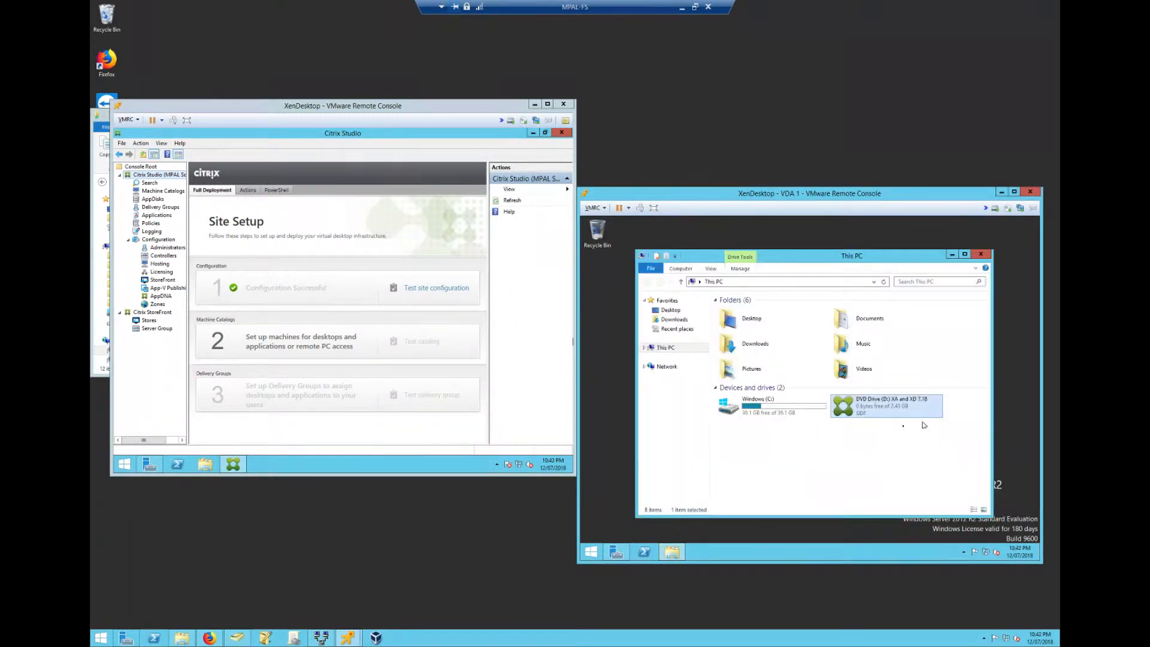
Run the DVD installer on VDA 1 and choose Virtual Delivery Agent for a master image, keeping default components.
{"action": "double_click", "coordinate": [894, 415]}
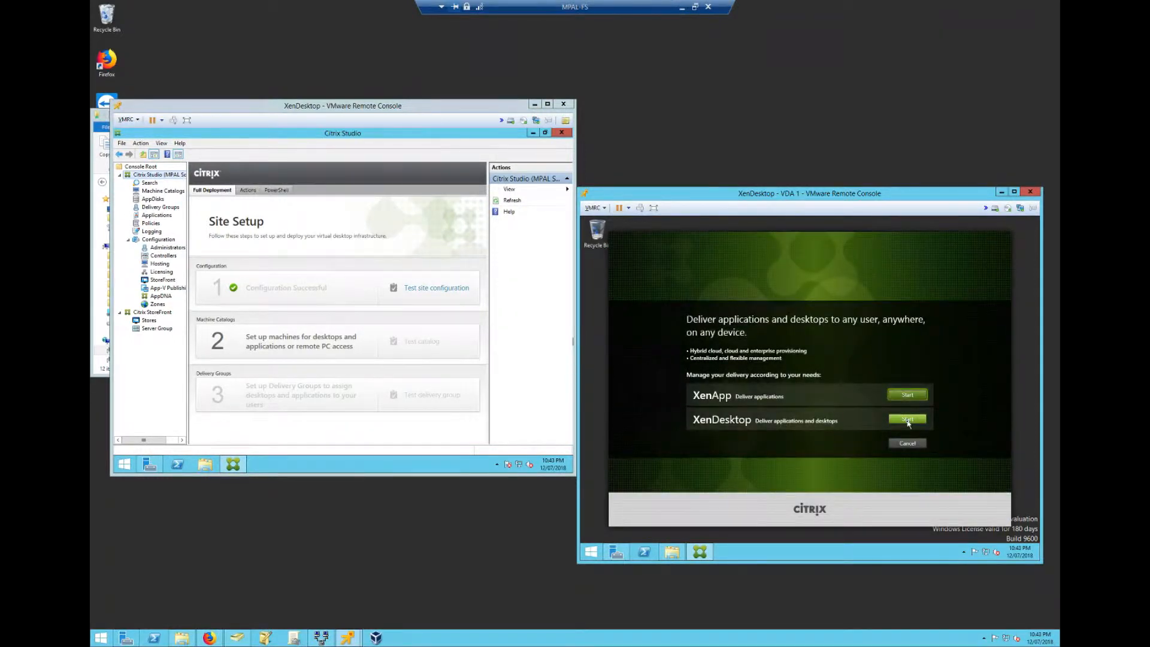
{"action": "left_click", "coordinate": [908, 420]}
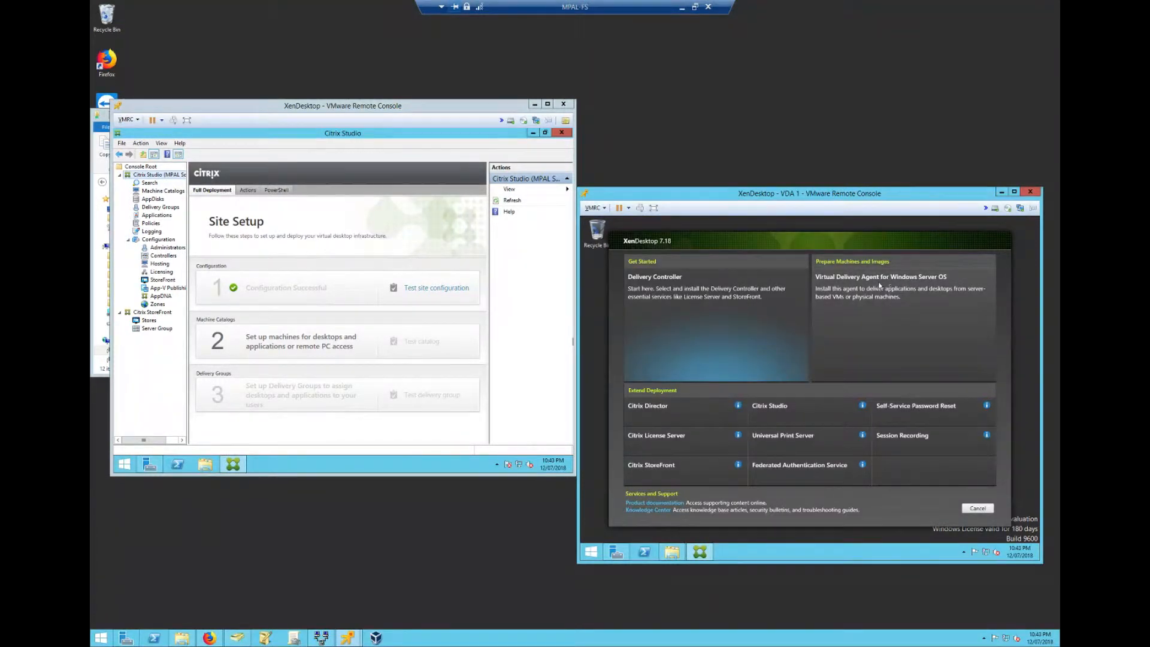
{"action": "left_click", "coordinate": [923, 291]}
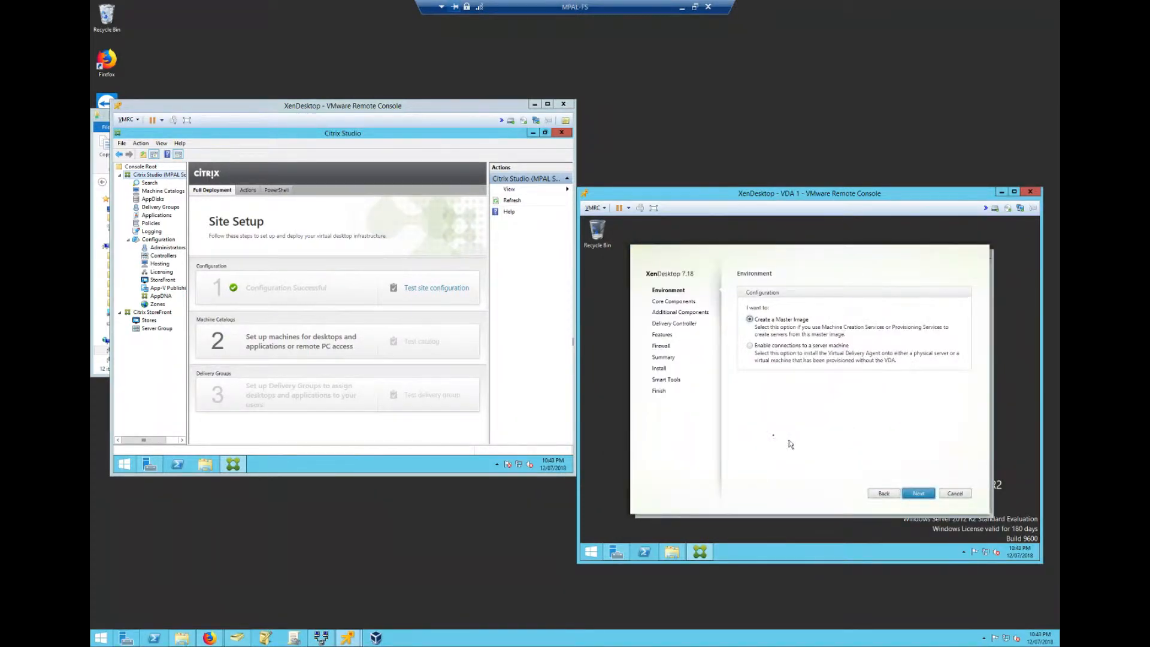
{"action": "key", "text": "Return"}
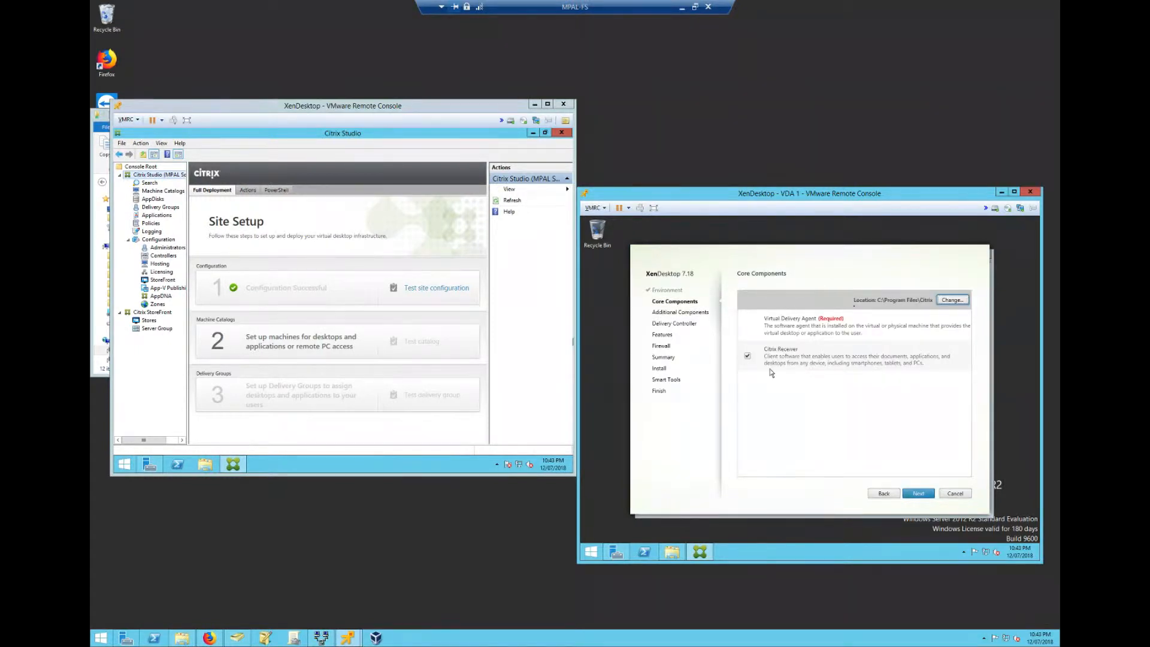
{"action": "left_click", "coordinate": [930, 493]}
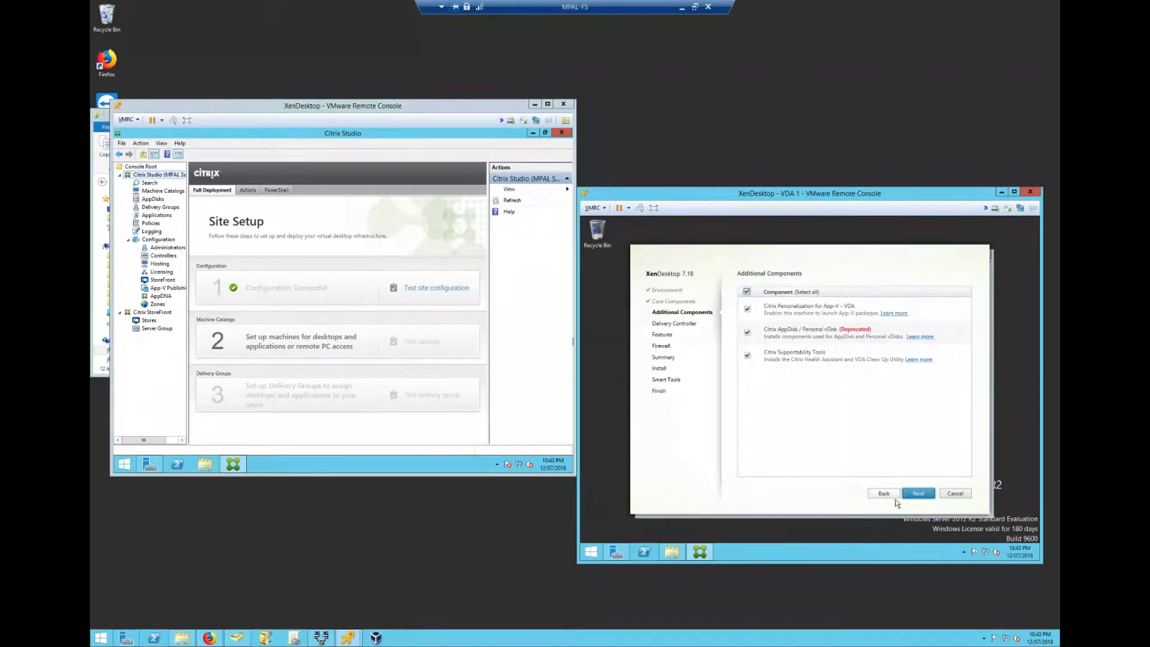
{"action": "left_click", "coordinate": [921, 495]}
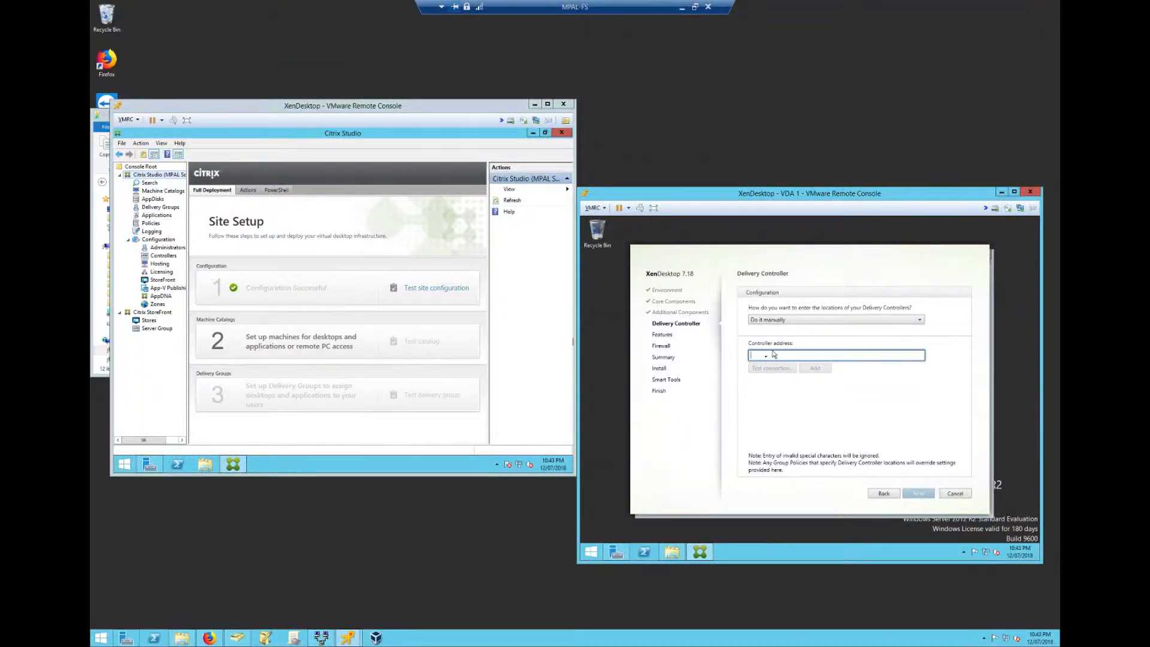
Add and test XenDesktop.home.local as delivery controller, keeping default features and automatic firewall rules.
{"action": "type", "text": "XenDesktop.home.local"}
{"action": "left_click", "coordinate": [780, 368]}
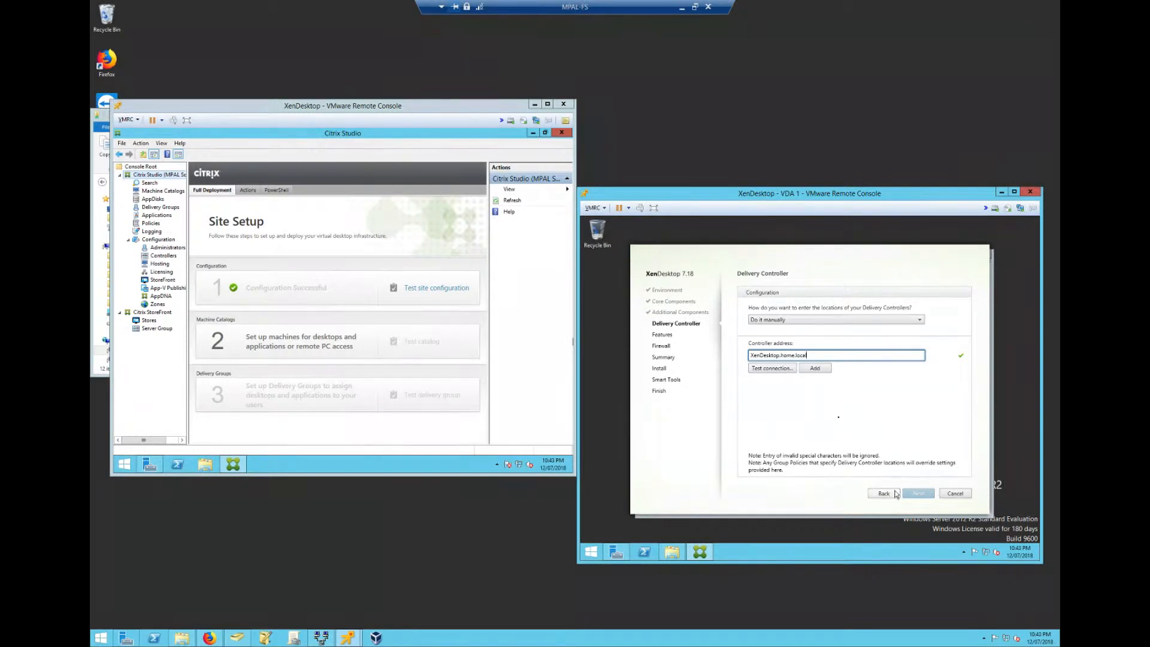
{"action": "left_click", "coordinate": [816, 369]}
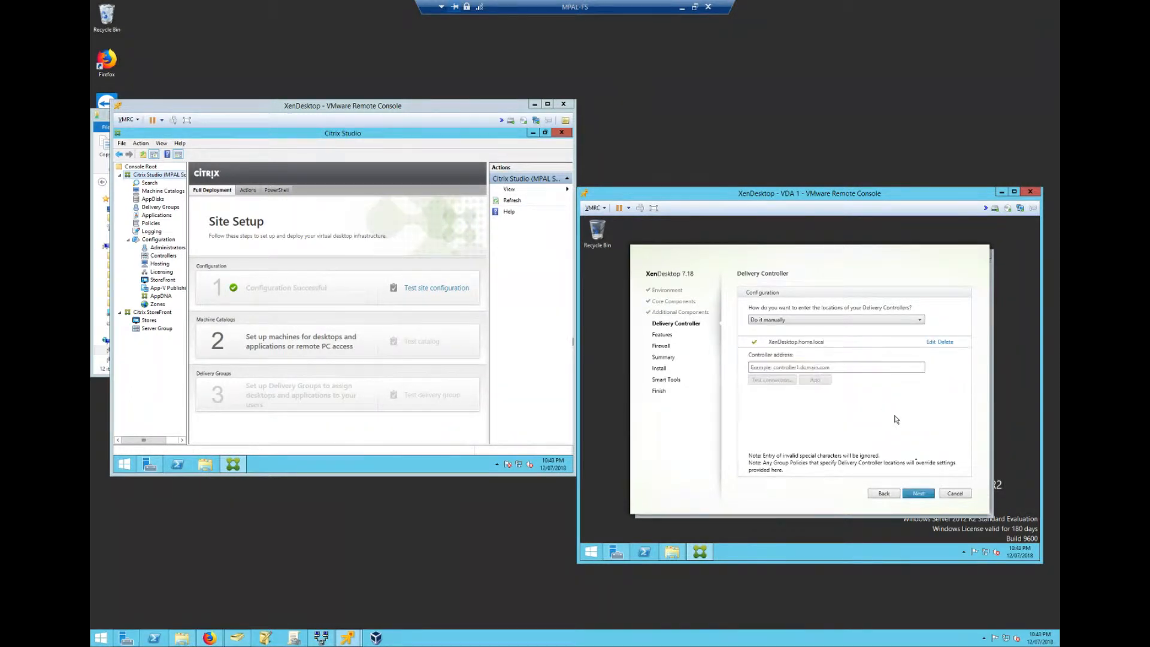
{"action": "left_click", "coordinate": [921, 494]}
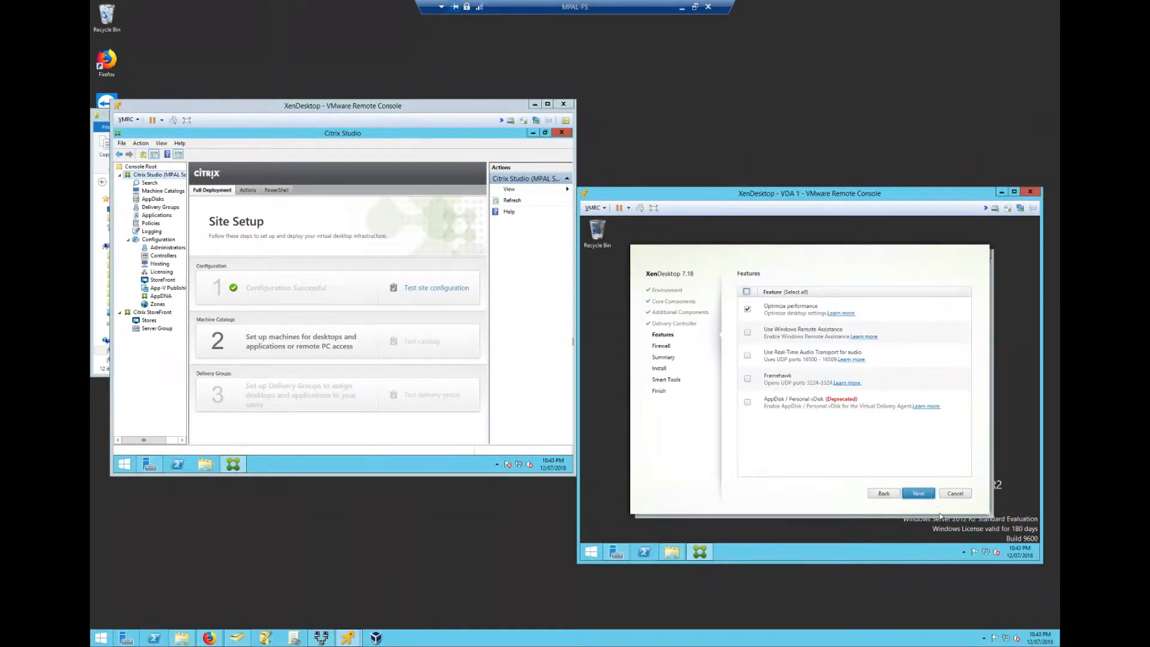
{"action": "left_click", "coordinate": [920, 495]}
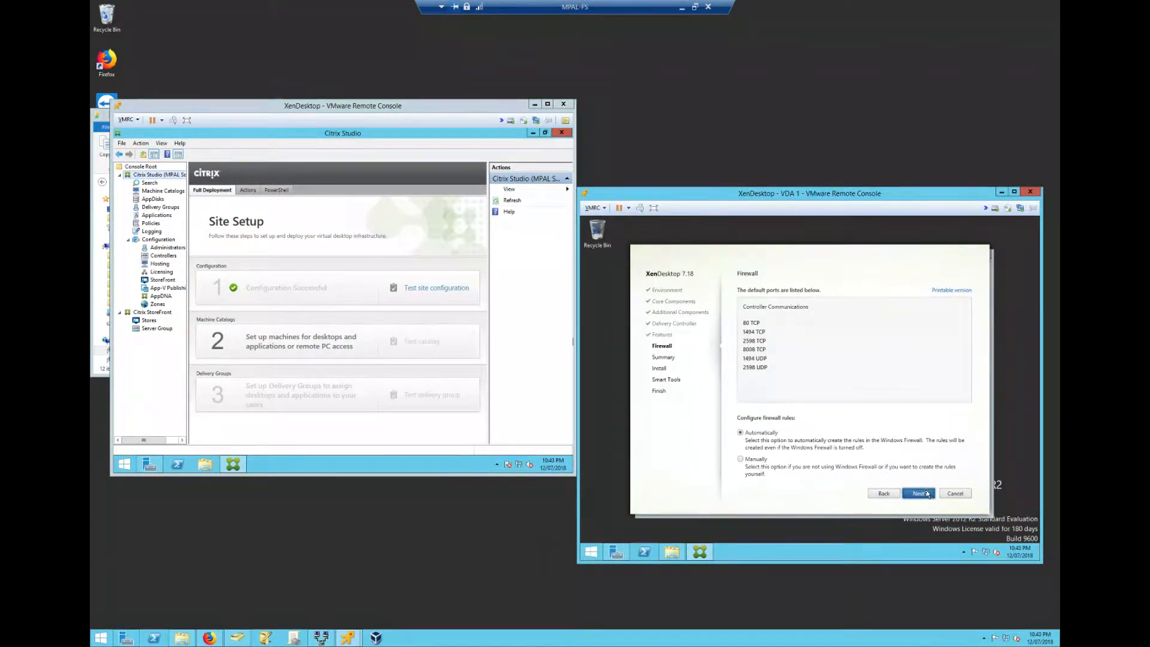
{"action": "left_click", "coordinate": [926, 495]}
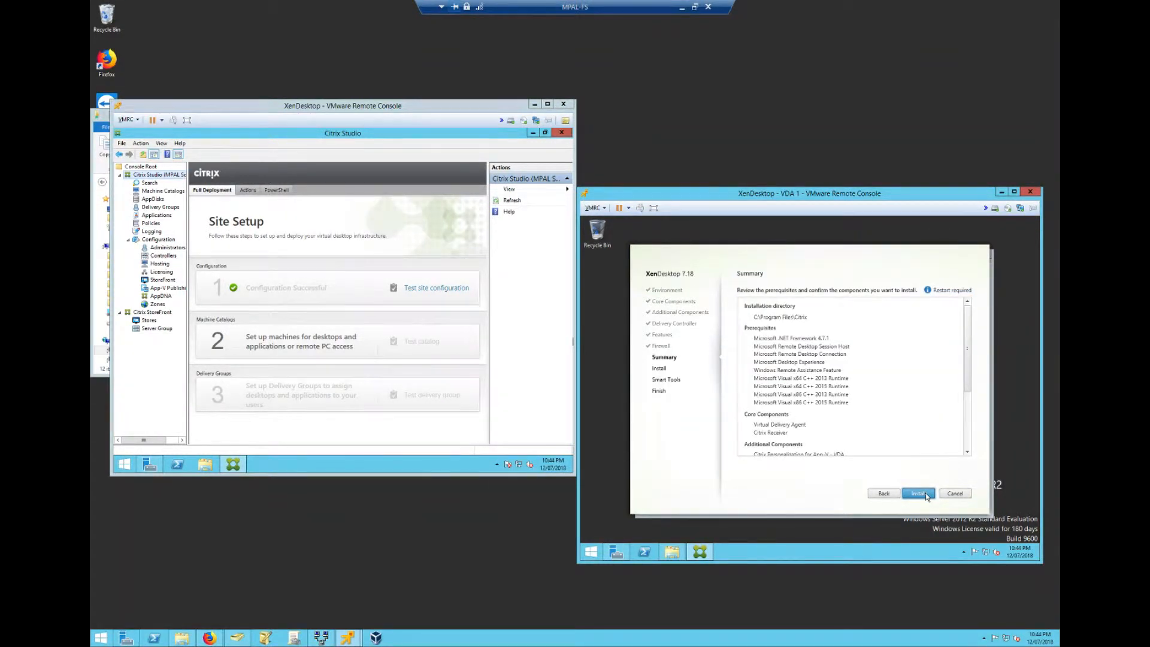
Install the VDA components, then launch Machine Catalog Setup in Studio.
{"action": "left_click", "coordinate": [919, 494]}
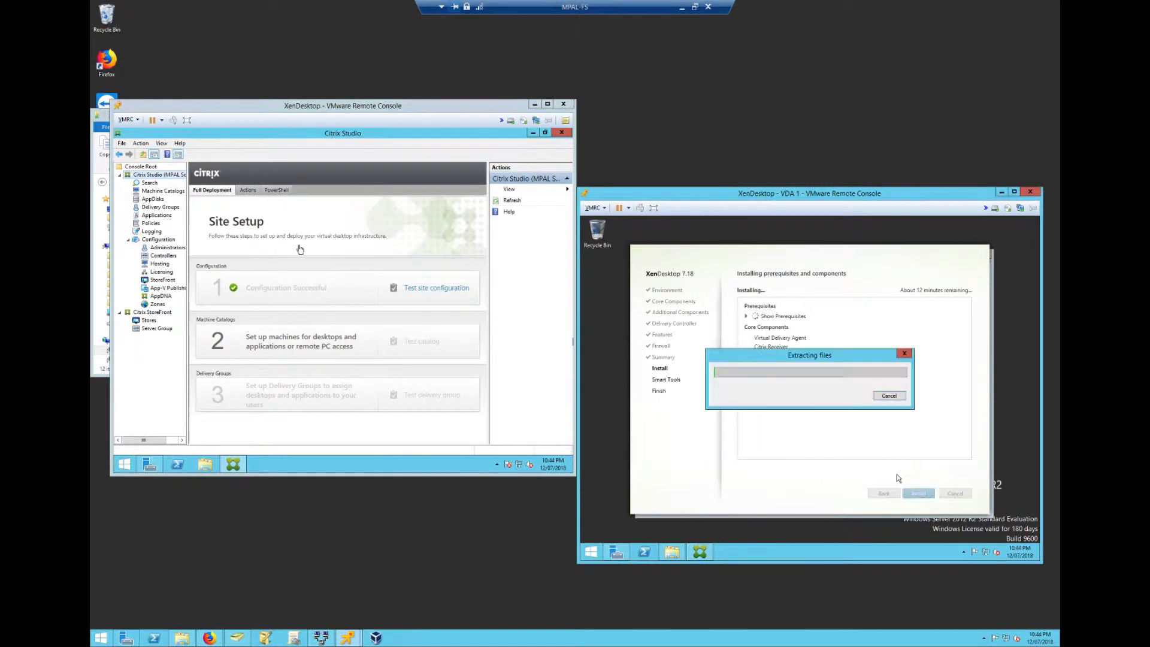
{"action": "left_click", "coordinate": [309, 349]}
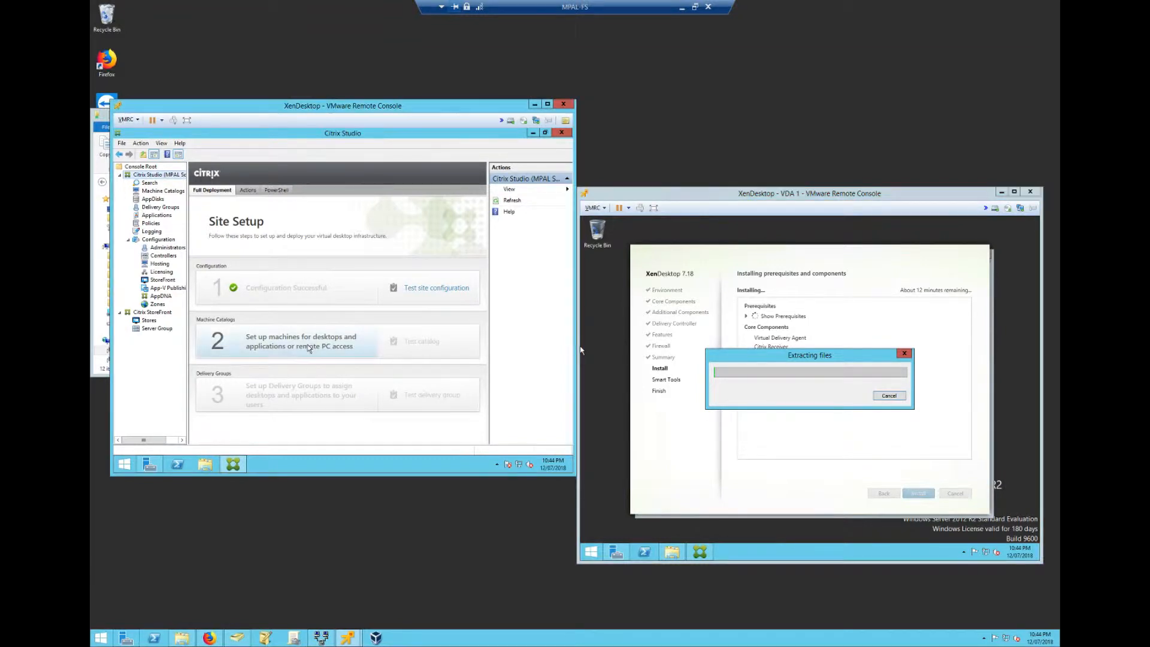
{"action": "left_click", "coordinate": [309, 350]}
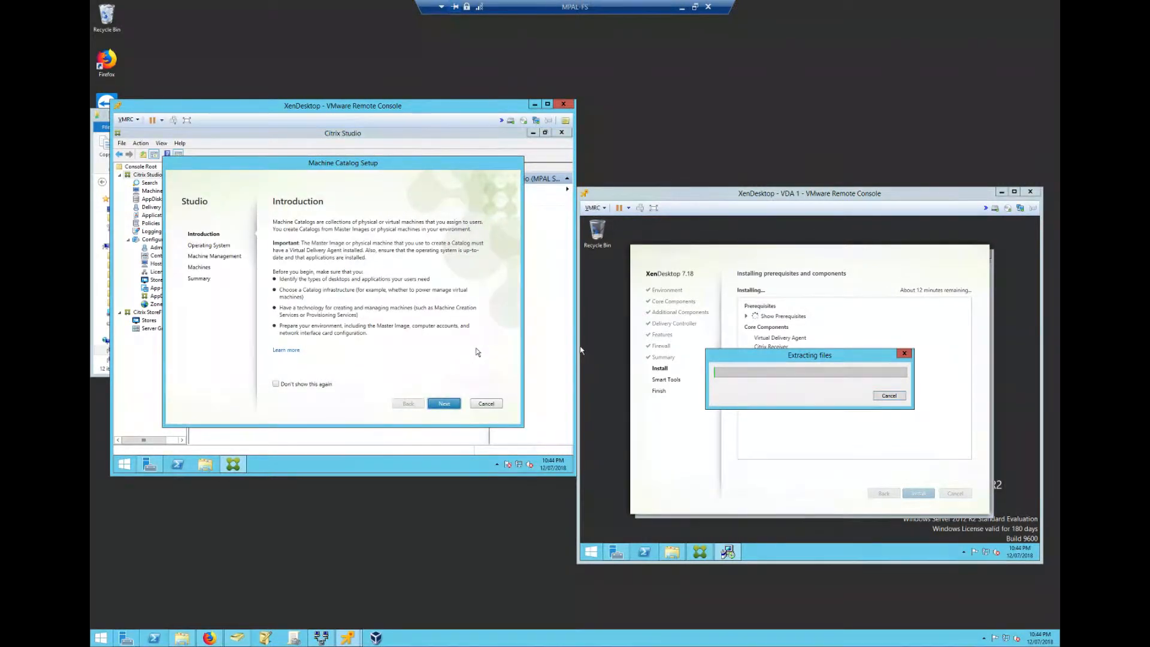
Set the catalog to Server OS with machines from another service or technology.
{"action": "left_click", "coordinate": [444, 404]}
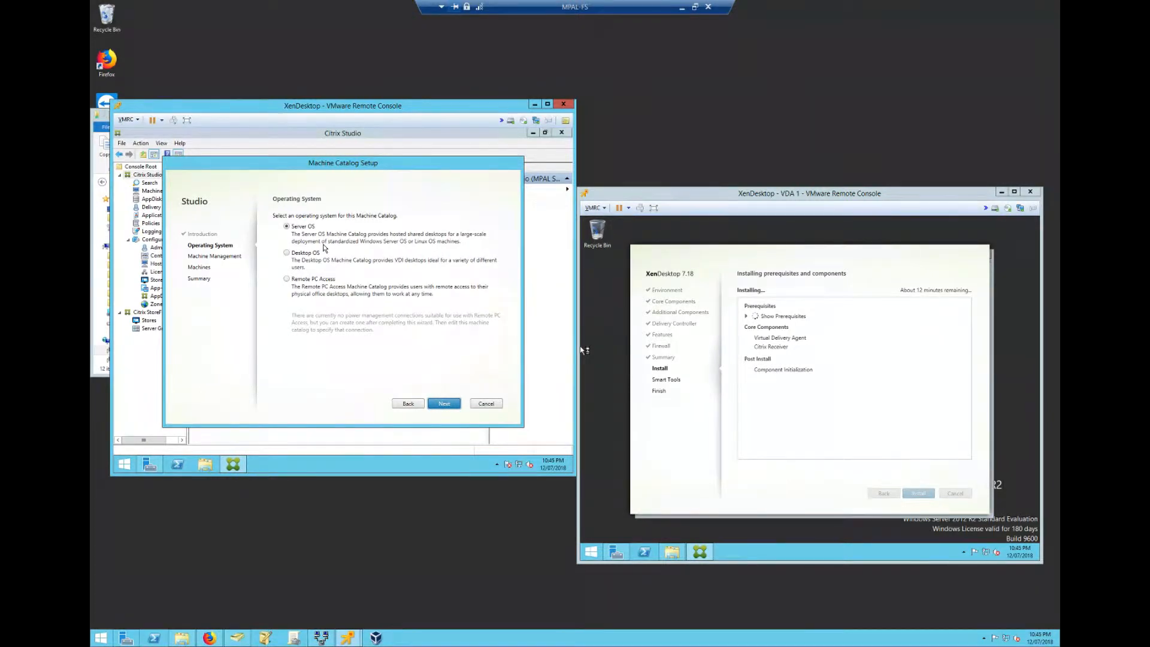
{"action": "left_click", "coordinate": [443, 404]}
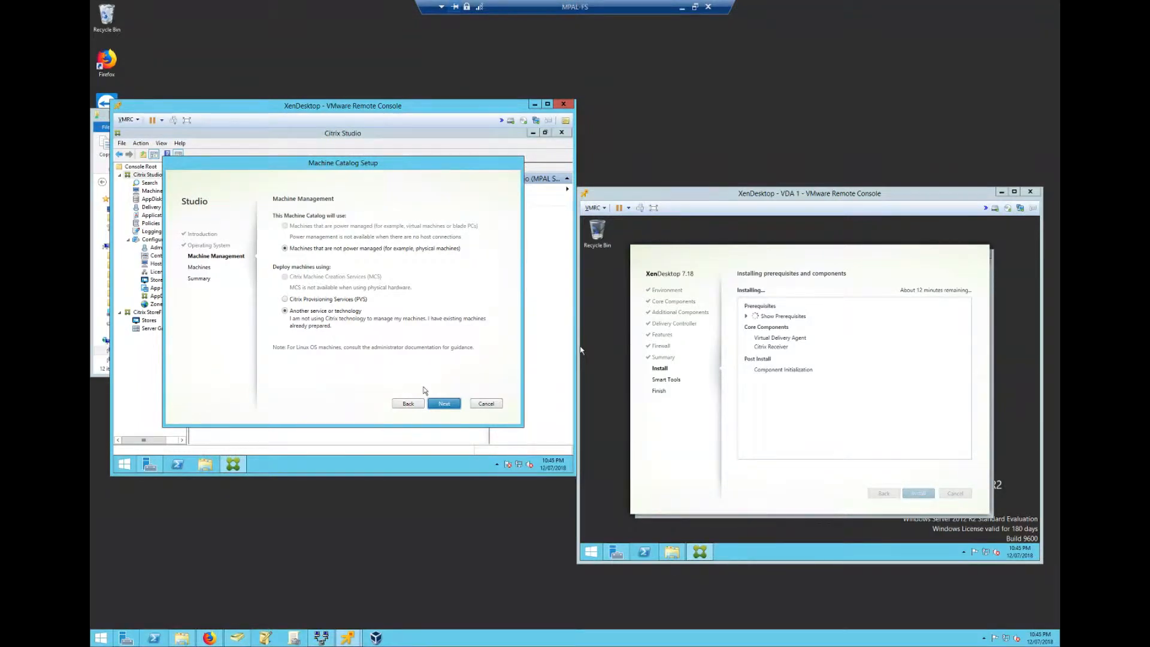
{"action": "left_click", "coordinate": [449, 410]}
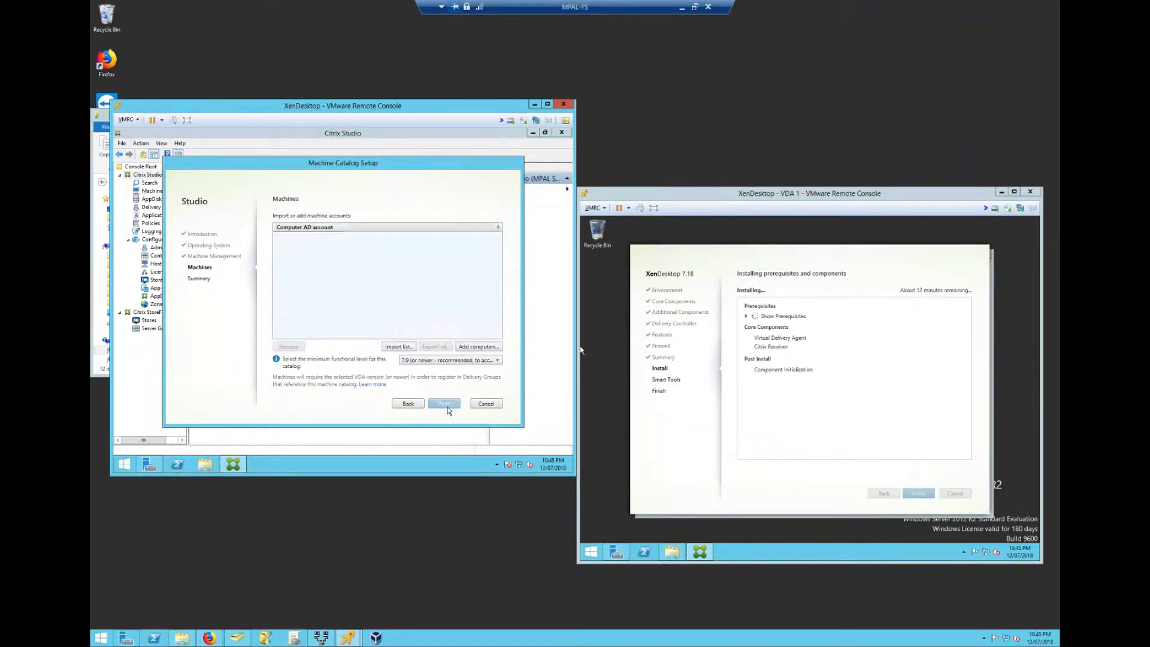
Try adding the computer 'XENDSK - VDA 1' by name and dismiss the not-found message.
{"action": "left_click", "coordinate": [467, 347]}
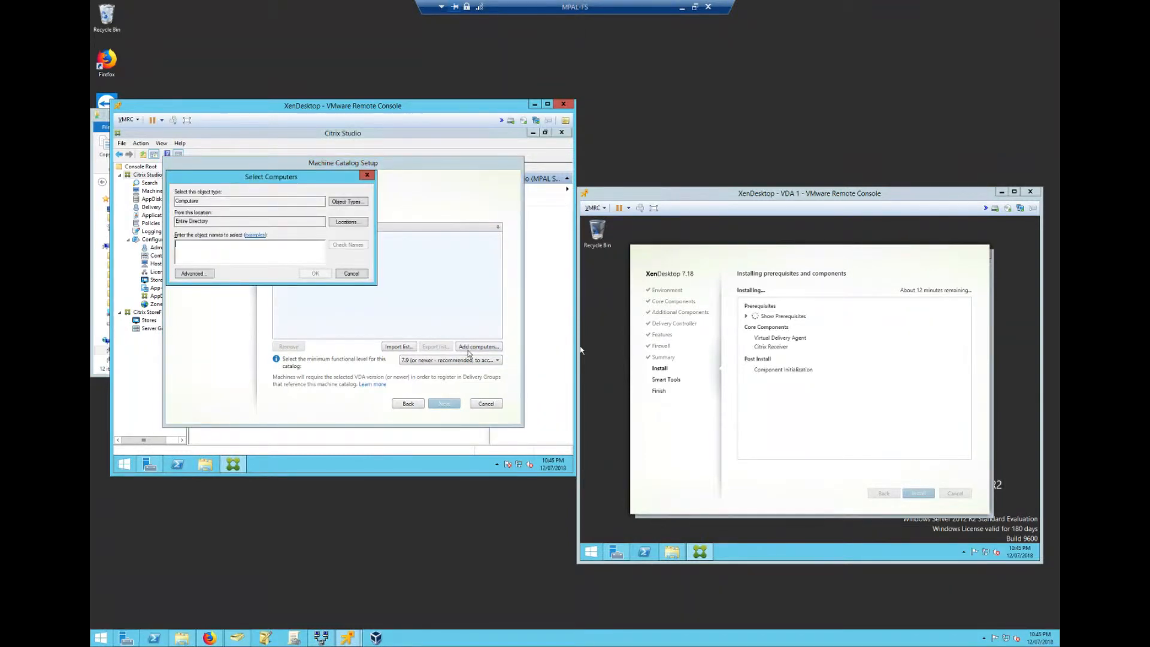
{"action": "type", "text": "XEN"}
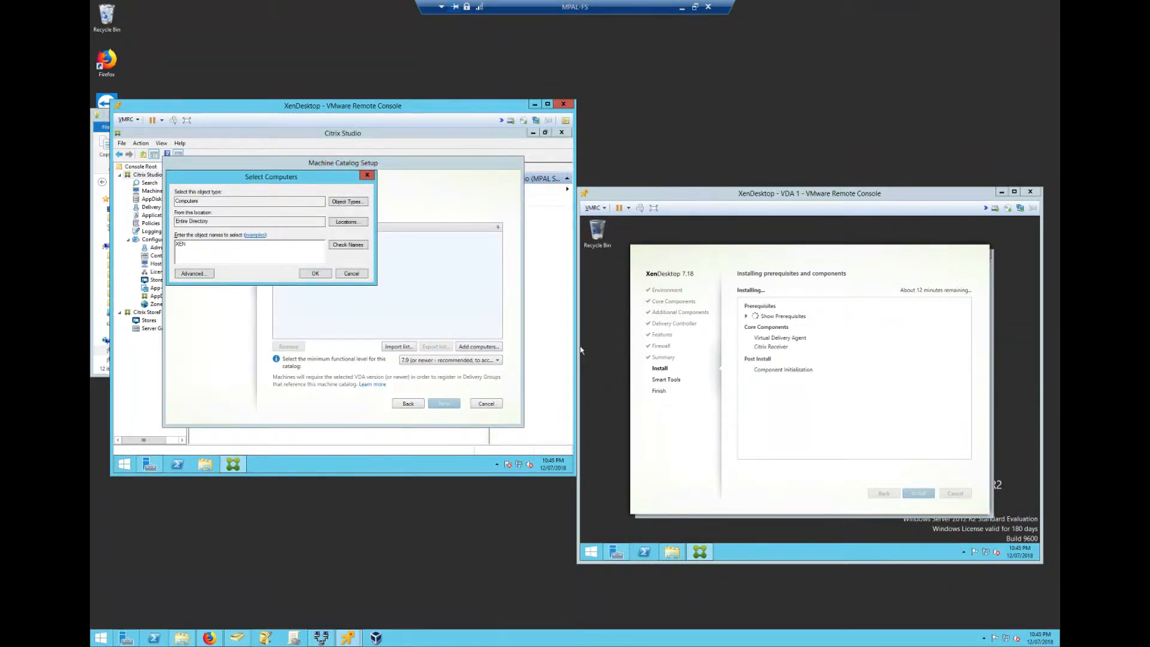
{"action": "type", "text": "DSK - VDA 1"}
{"action": "key", "text": "Return"}
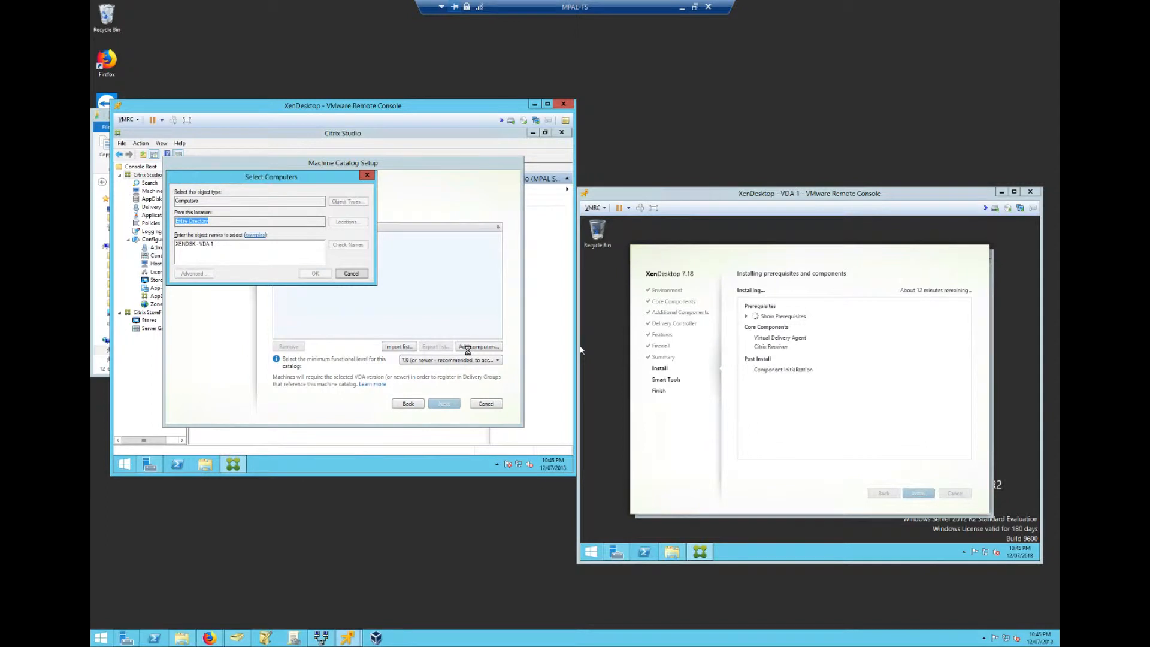
{"action": "key", "text": "Escape"}
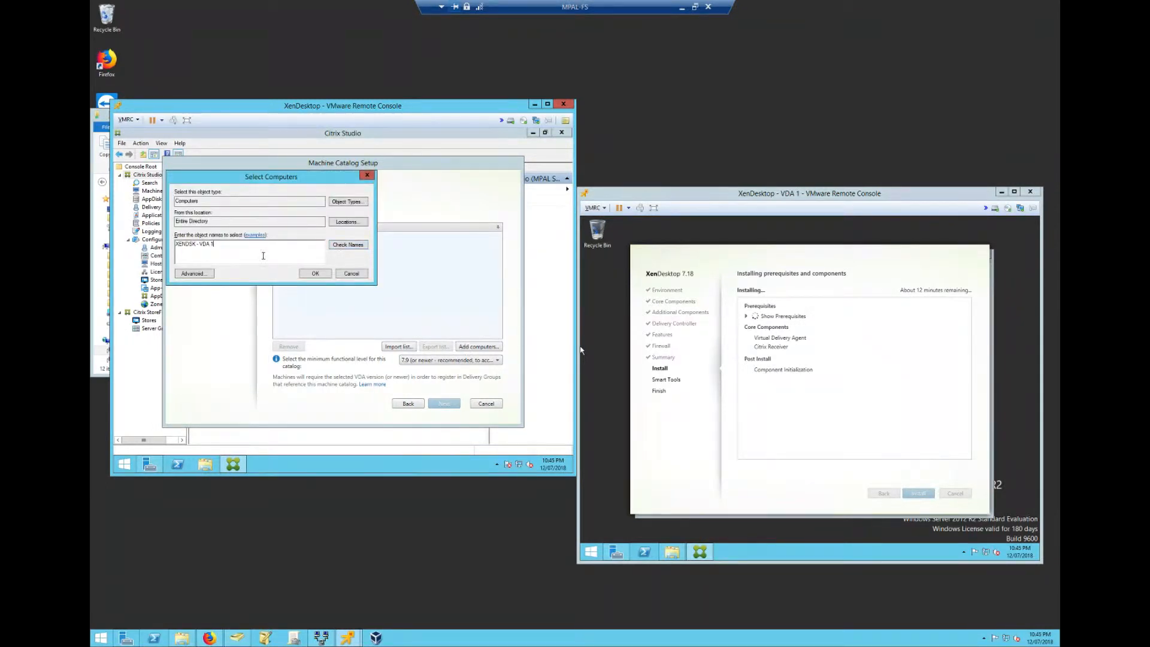
Find XENDSKVDA-1 via advanced search for 'XEN', clean up the names field, and add it.
{"action": "left_click", "coordinate": [187, 273]}
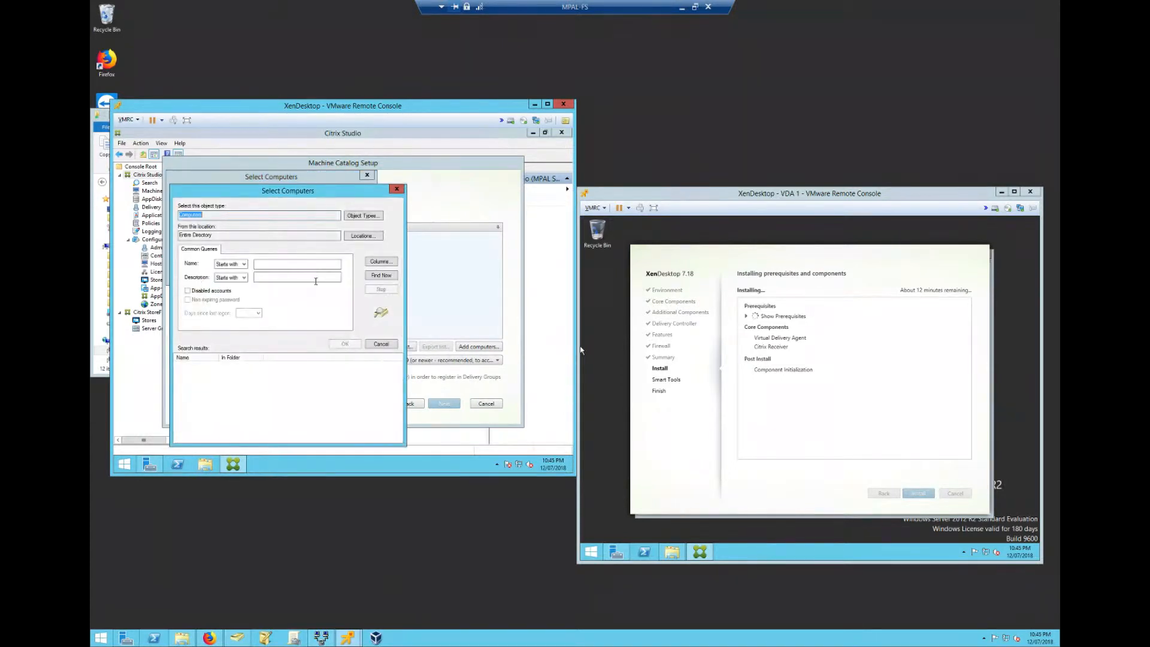
{"action": "left_click", "coordinate": [318, 263]}
{"action": "type", "text": "XEN"}
{"action": "left_click", "coordinate": [379, 276]}
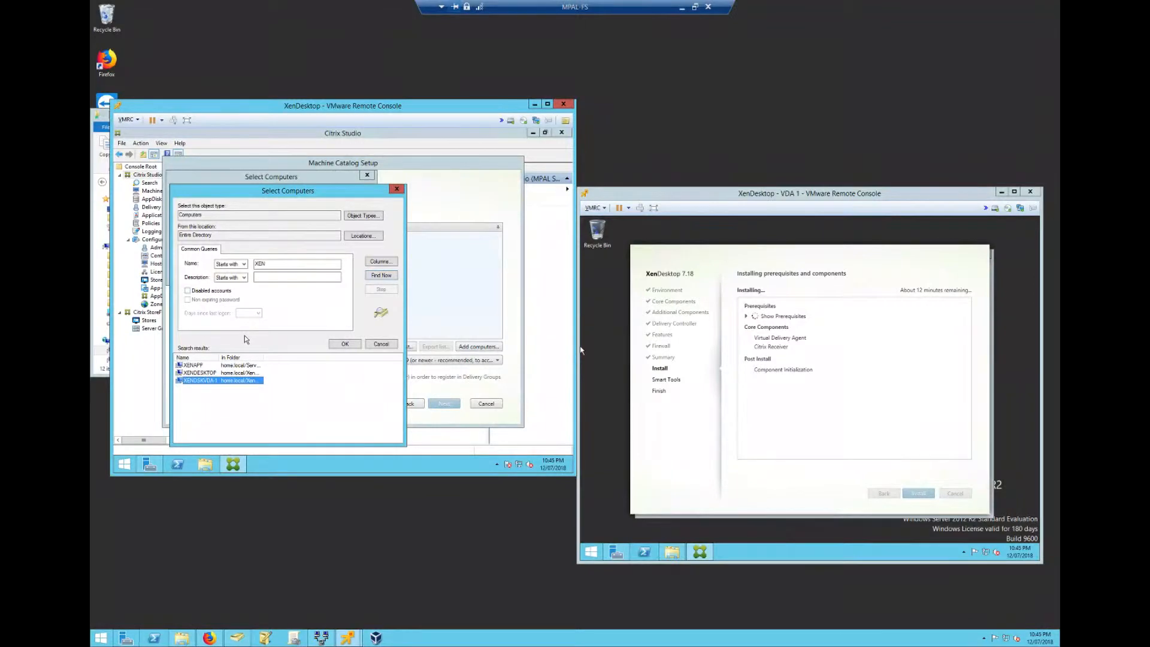
{"action": "left_click", "coordinate": [347, 343]}
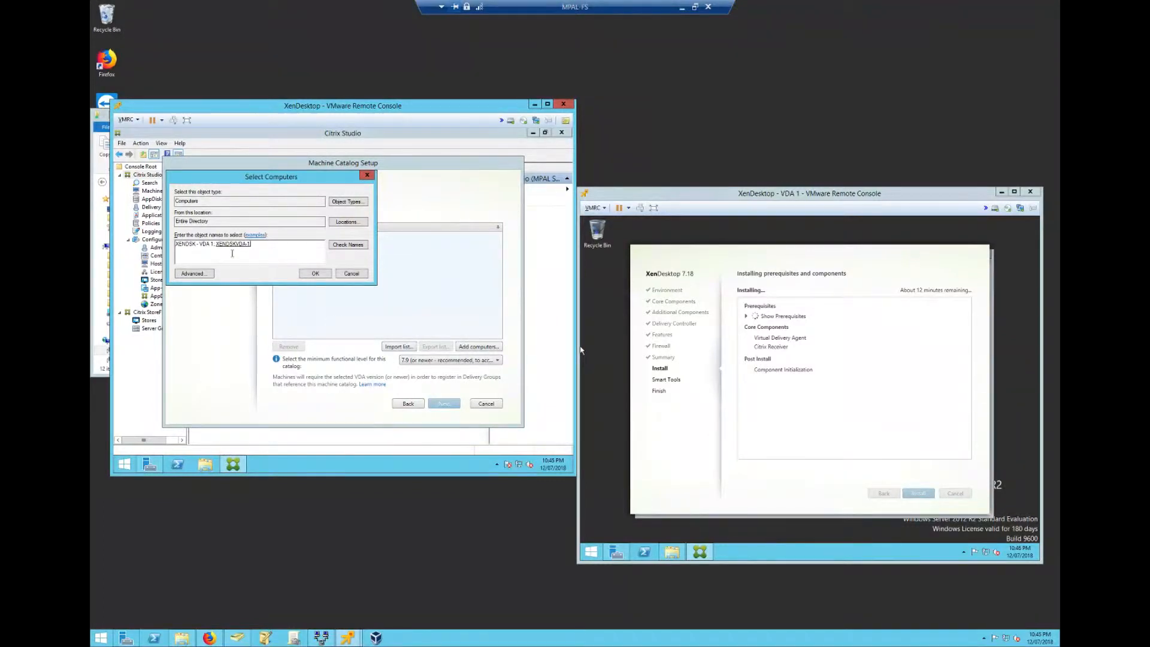
{"action": "double_click", "coordinate": [204, 244]}
{"action": "key", "text": "Delete"}
{"action": "key", "text": "Delete"}
{"action": "key", "text": "Delete"}
{"action": "key", "text": "Delete"}
{"action": "key", "text": "Delete"}
{"action": "key", "text": "BackSpace"}
{"action": "key", "text": "BackSpace"}
{"action": "key", "text": "BackSpace"}
{"action": "key", "text": "BackSpace"}
{"action": "key", "text": "BackSpace"}
{"action": "key", "text": "BackSpace"}
{"action": "key", "text": "BackSpace"}
{"action": "key", "text": "BackSpace"}
{"action": "key", "text": "BackSpace"}
{"action": "left_click", "coordinate": [304, 272]}
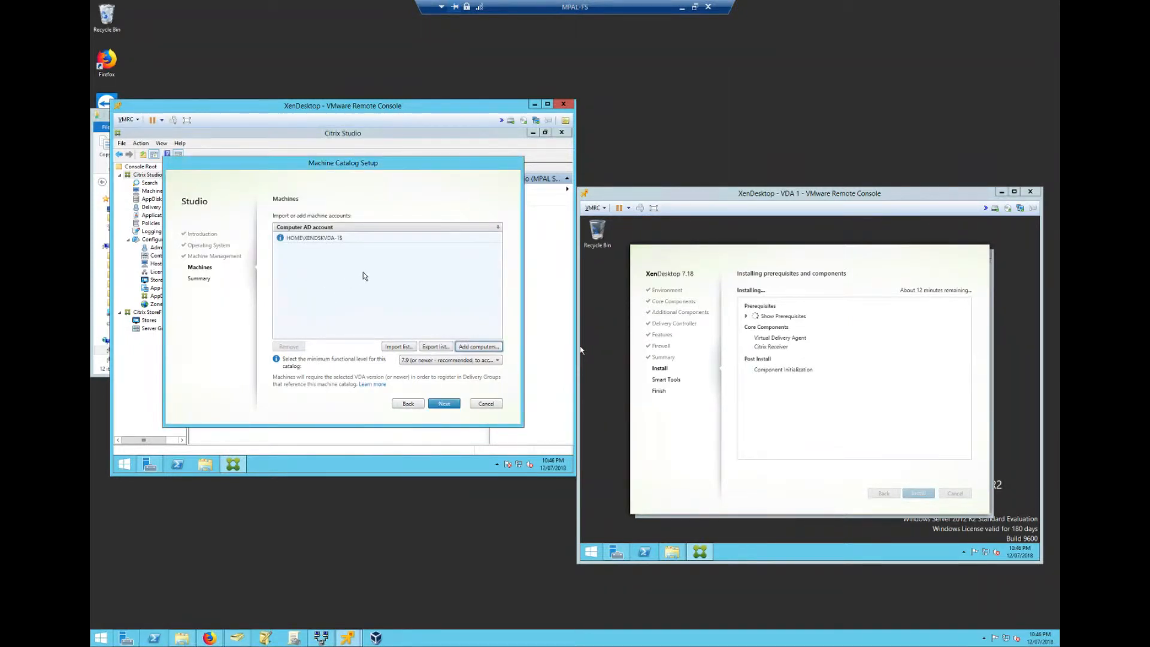
{"action": "left_click", "coordinate": [444, 406]}
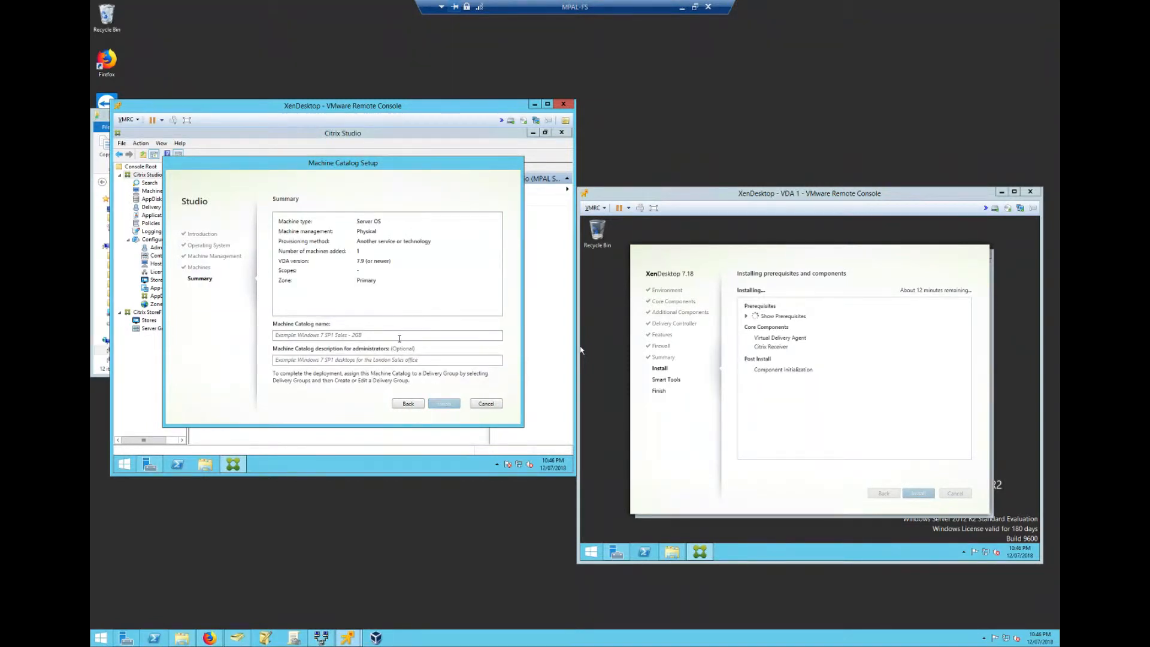
Type 'General Desktopsw' into the machine catalog name box on the Summary page.
{"action": "left_click", "coordinate": [399, 339]}
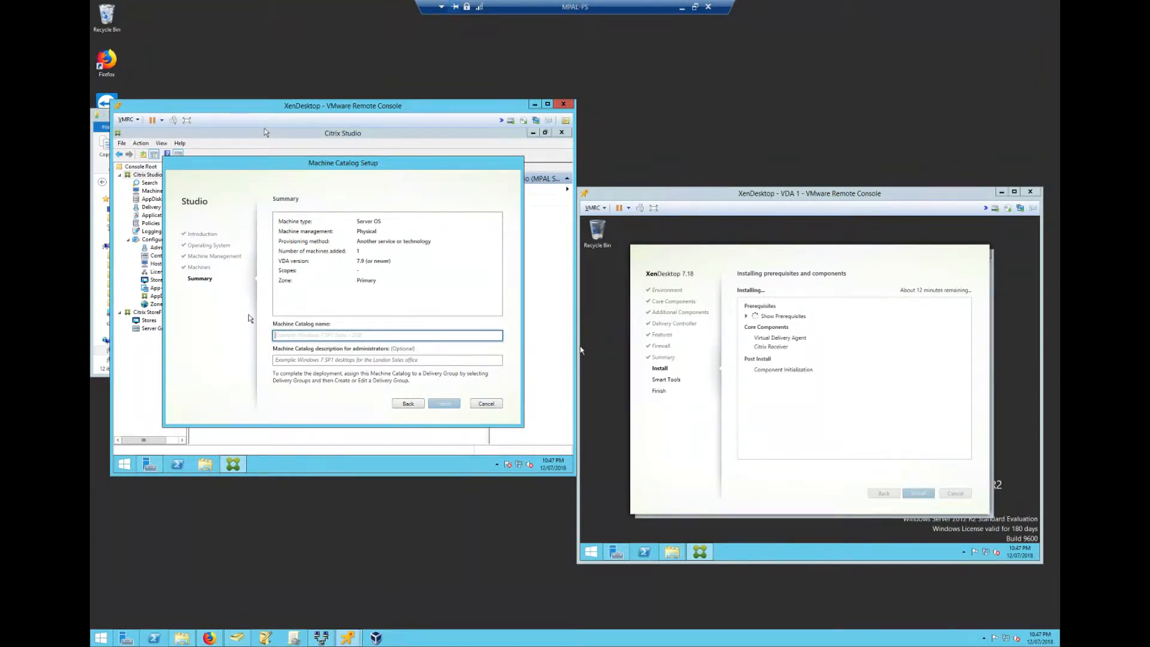
{"action": "type", "text": "Ge"}
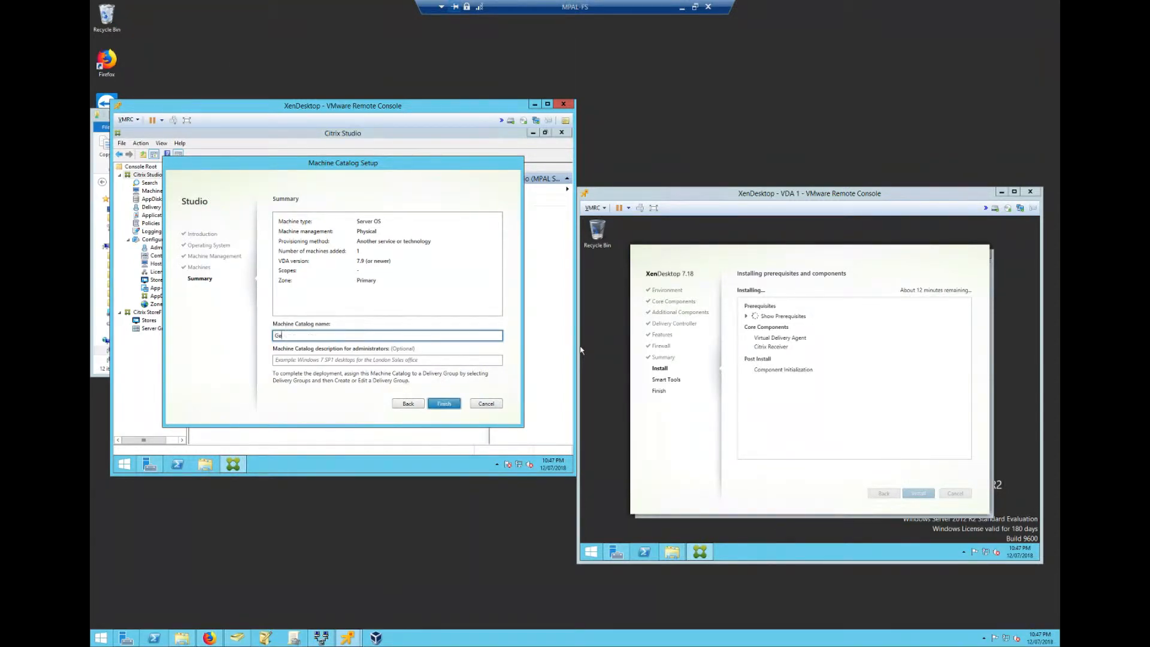
{"action": "type", "text": "neral Desktopsw"}
Finish the wizard to create the General Desktops machine catalog and follow its progress.
{"action": "left_click", "coordinate": [441, 404]}
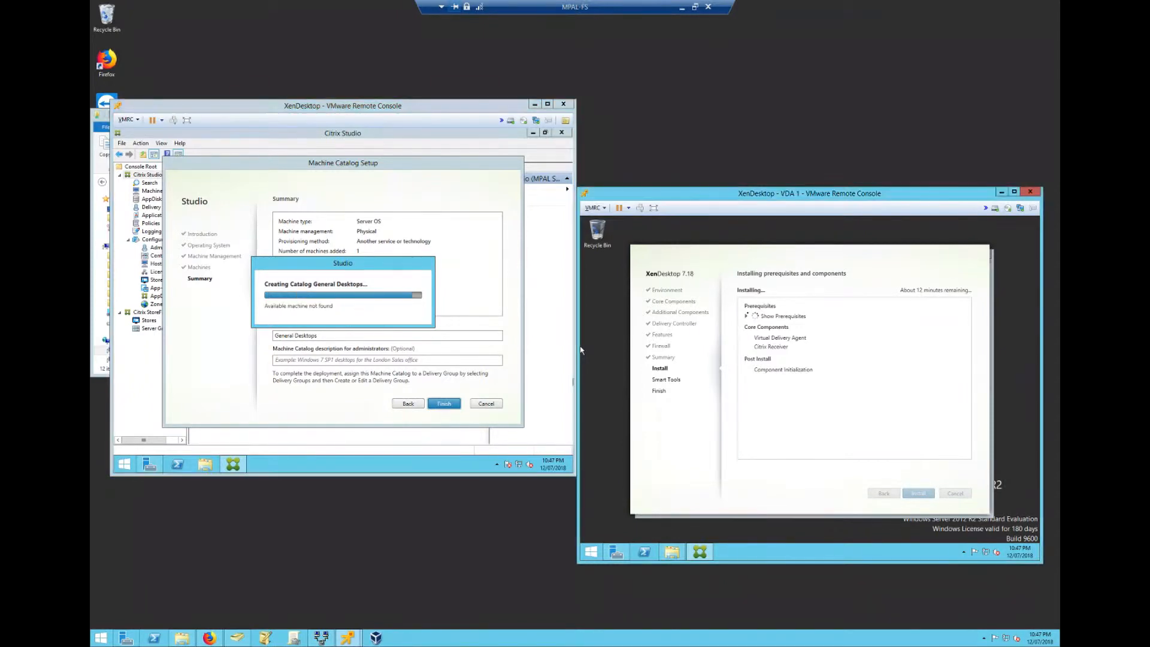
{"action": "left_click", "coordinate": [748, 317]}
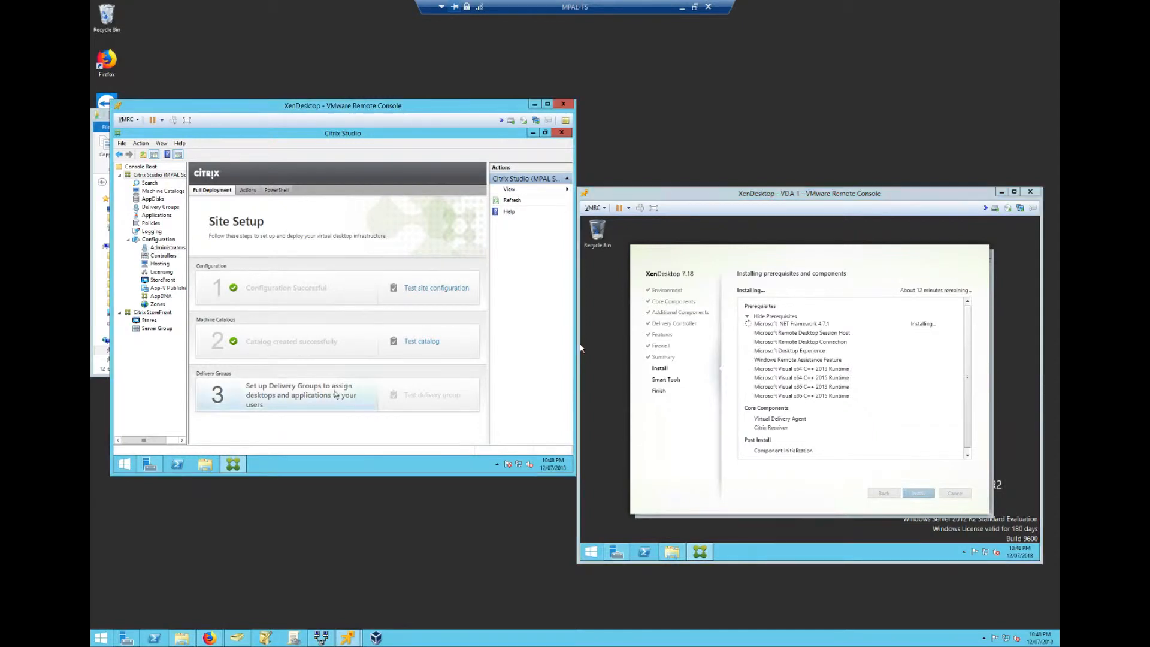
Start a delivery group on the General Desktops catalog for any authenticated user, with no applications.
{"action": "left_click", "coordinate": [329, 396]}
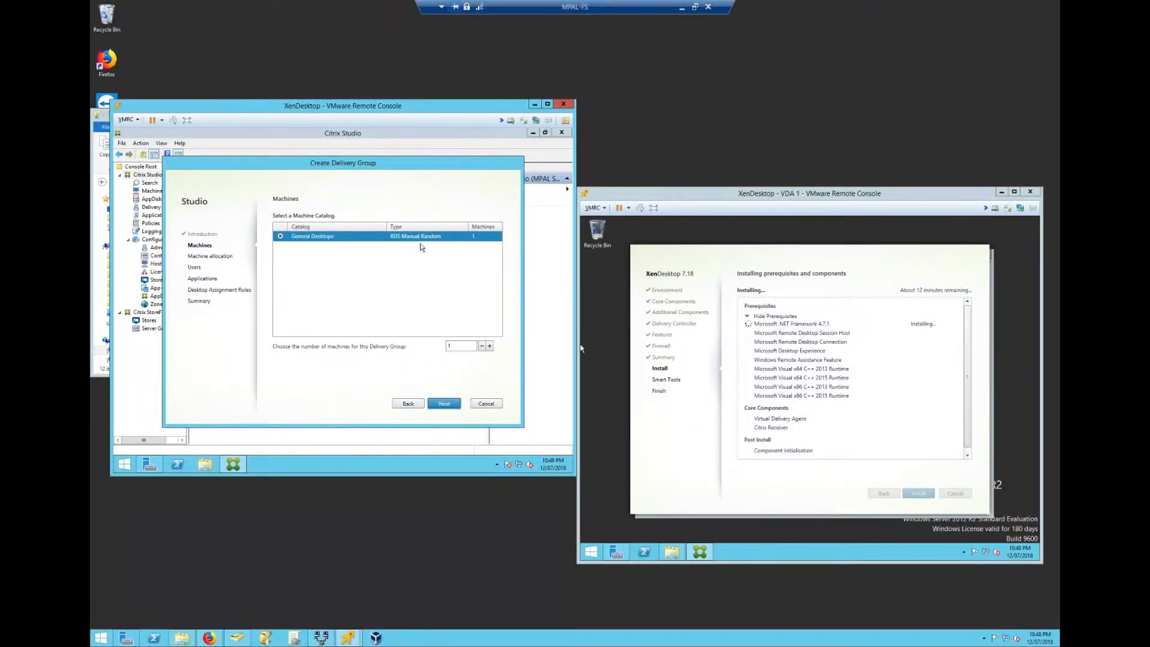
{"action": "left_click", "coordinate": [435, 404]}
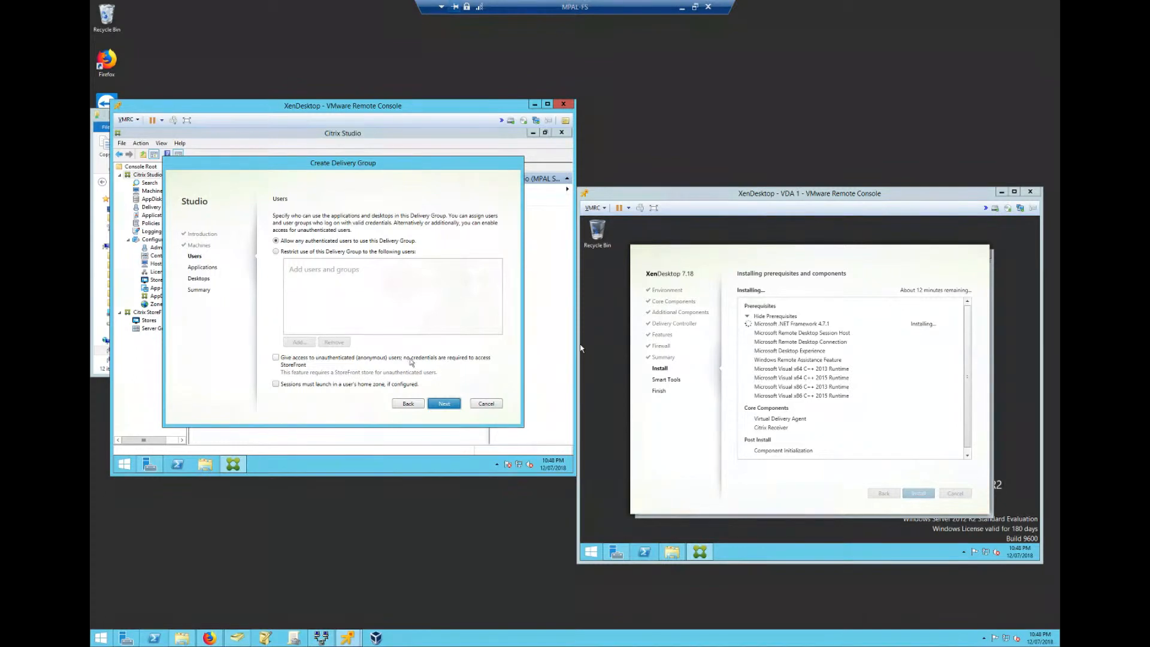
{"action": "left_click", "coordinate": [442, 404]}
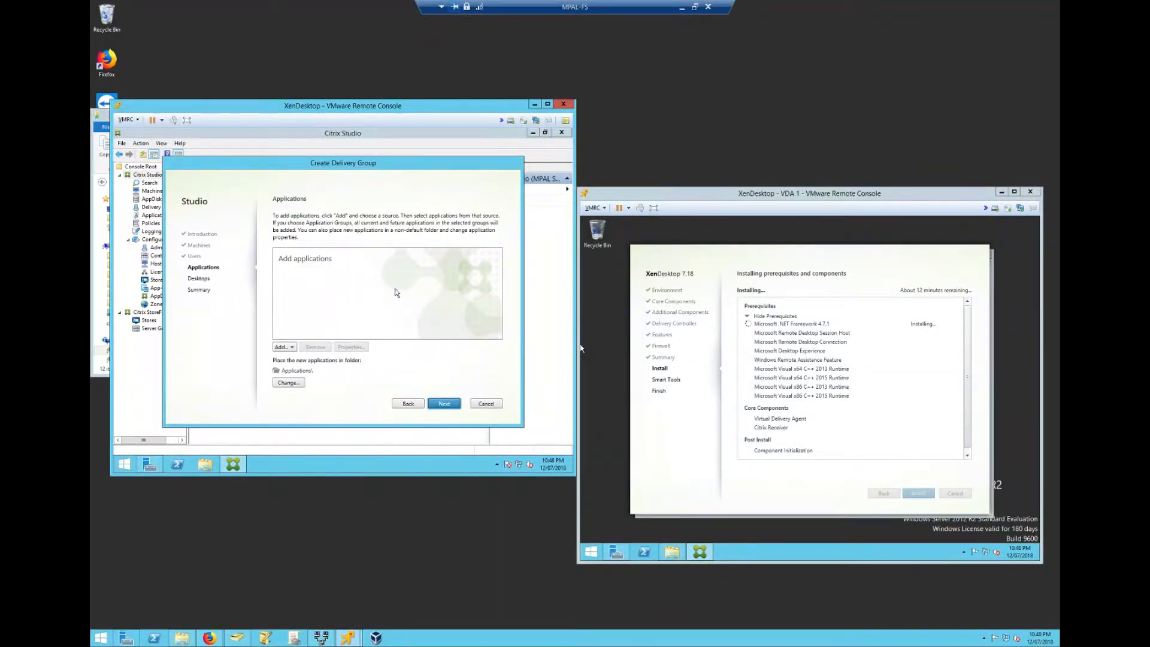
{"action": "left_click", "coordinate": [436, 407]}
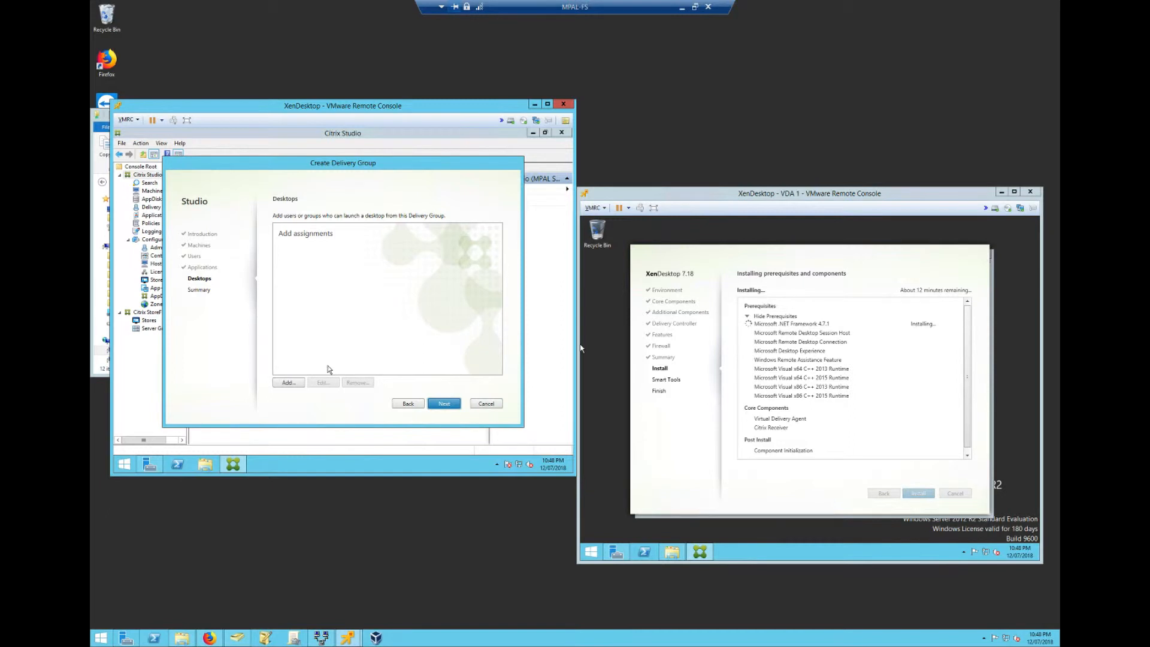
Add a desktop named 'General Desktop' to the delivery group.
{"action": "left_click", "coordinate": [289, 383]}
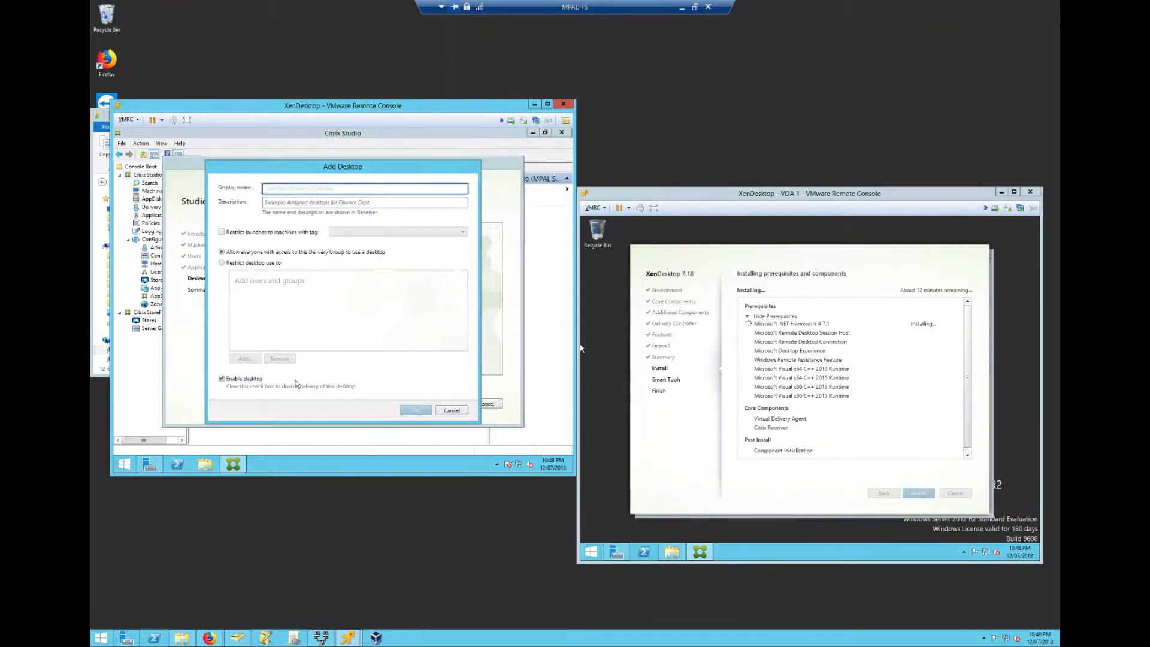
{"action": "type", "text": "Gener"}
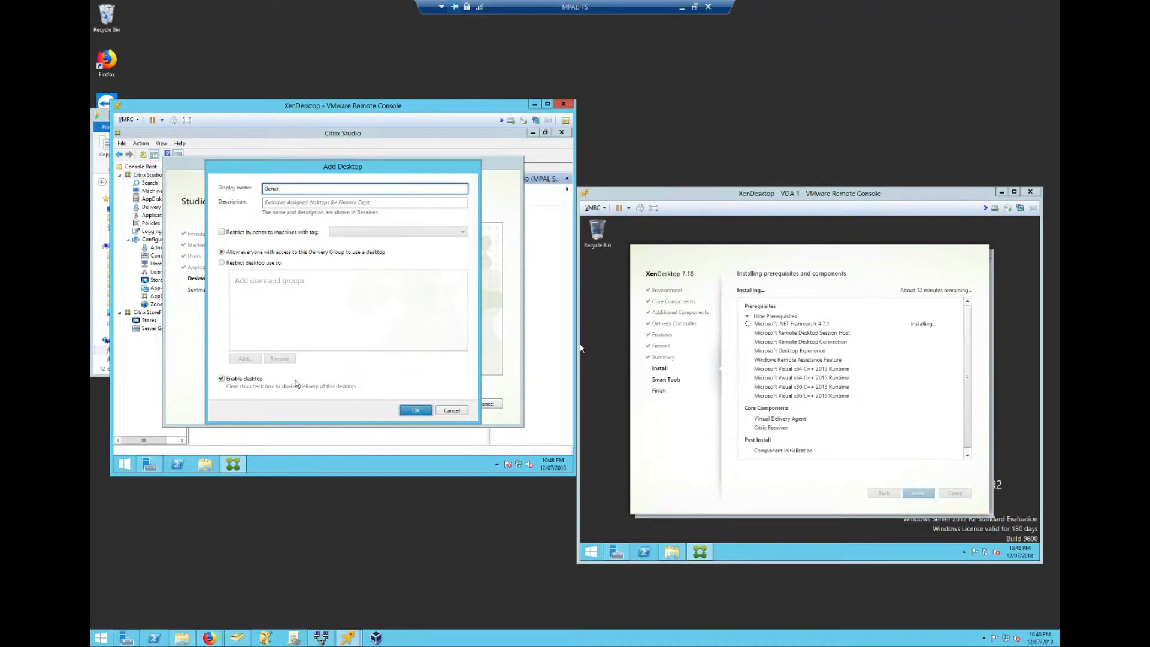
{"action": "type", "text": "al Desktop"}
{"action": "left_click", "coordinate": [415, 410]}
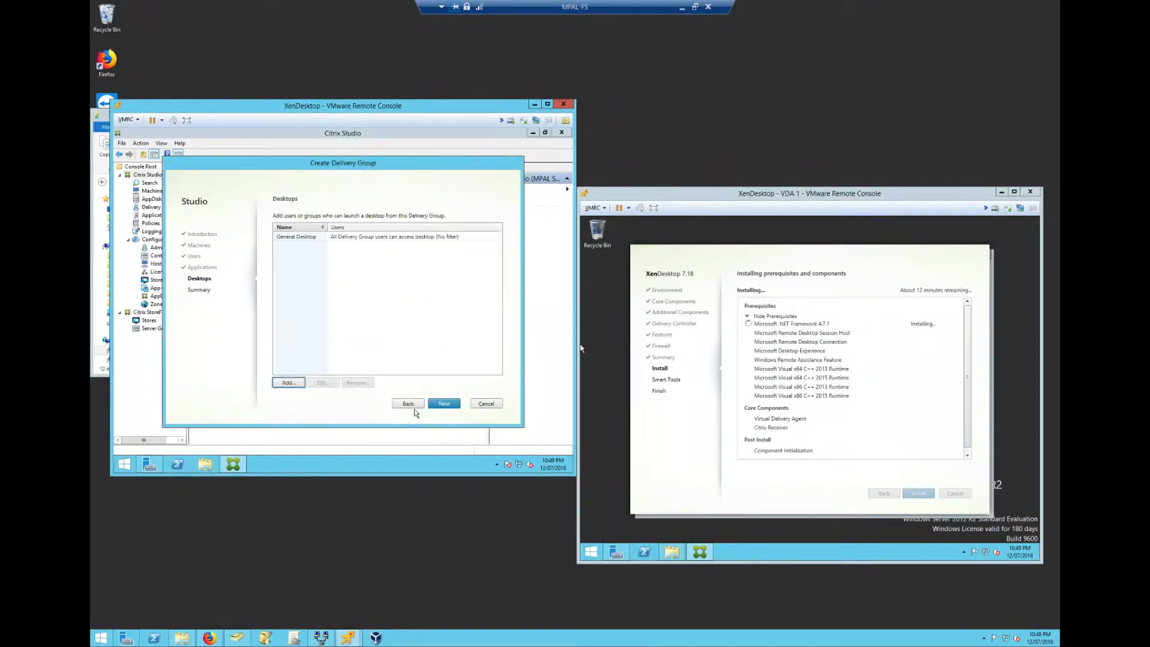
Name the delivery group 'General Desktops' on the Summary page and finish creating it.
{"action": "left_click", "coordinate": [439, 406]}
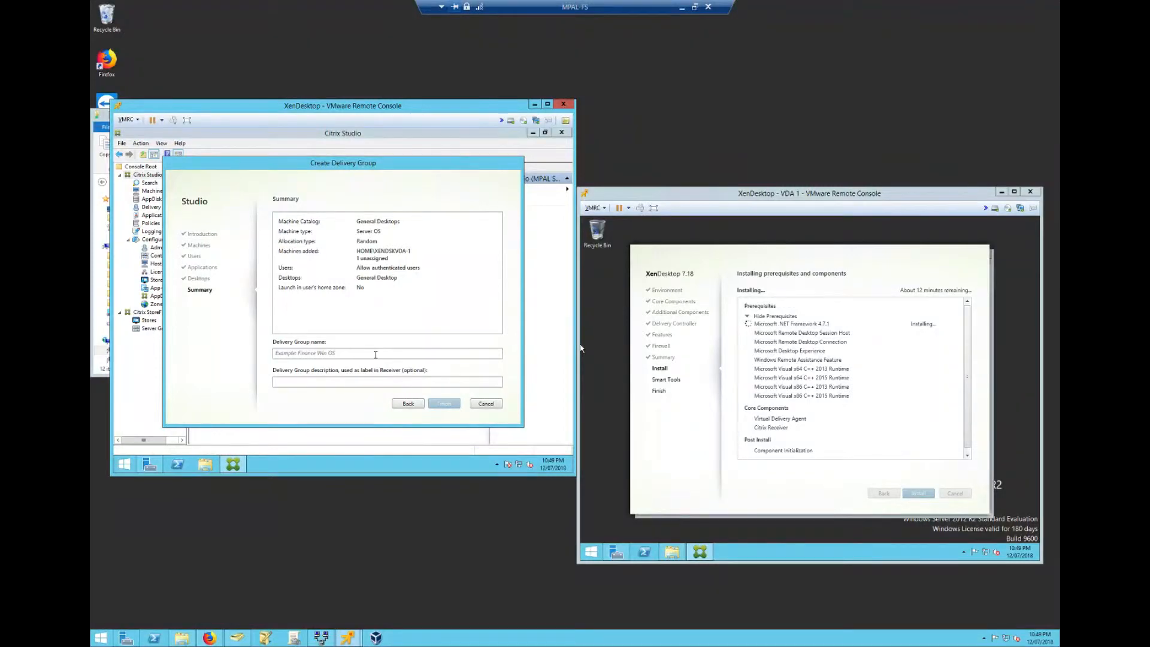
{"action": "left_click", "coordinate": [376, 353]}
{"action": "type", "text": "Gnere"}
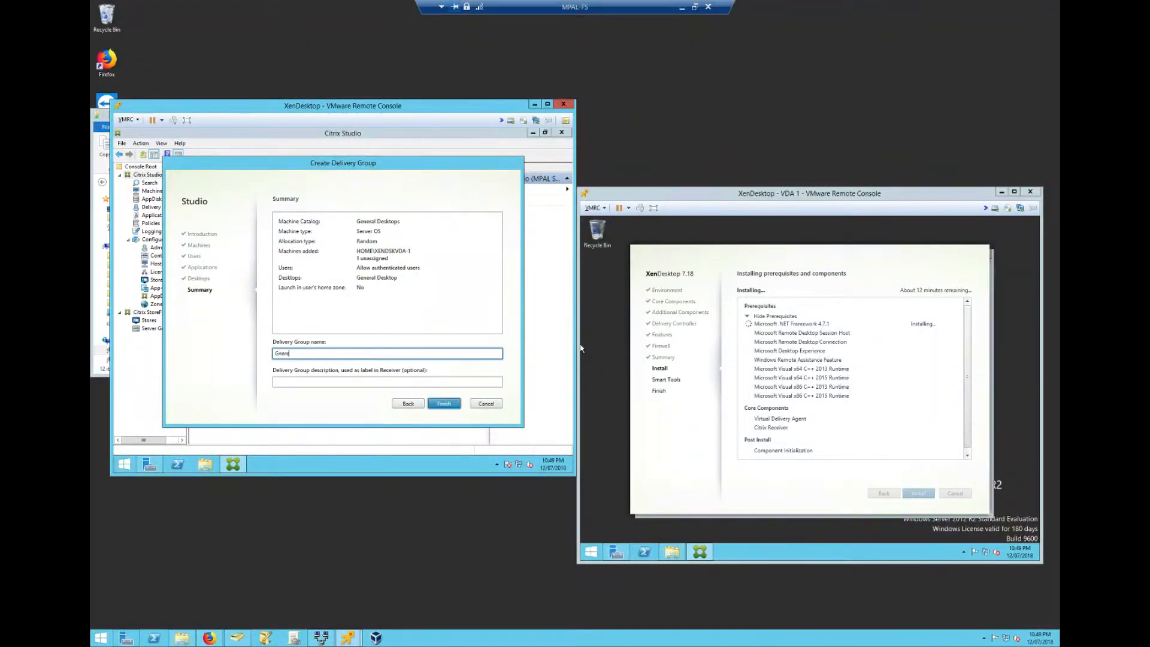
{"action": "key", "text": "BackSpace"}
{"action": "key", "text": "BackSpace"}
{"action": "key", "text": "BackSpace"}
{"action": "type", "text": "eneral D"}
{"action": "type", "text": "eaks"}
{"action": "key", "text": "BackSpace"}
{"action": "key", "text": "BackSpace"}
{"action": "key", "text": "BackSpace"}
{"action": "type", "text": "sktops"}
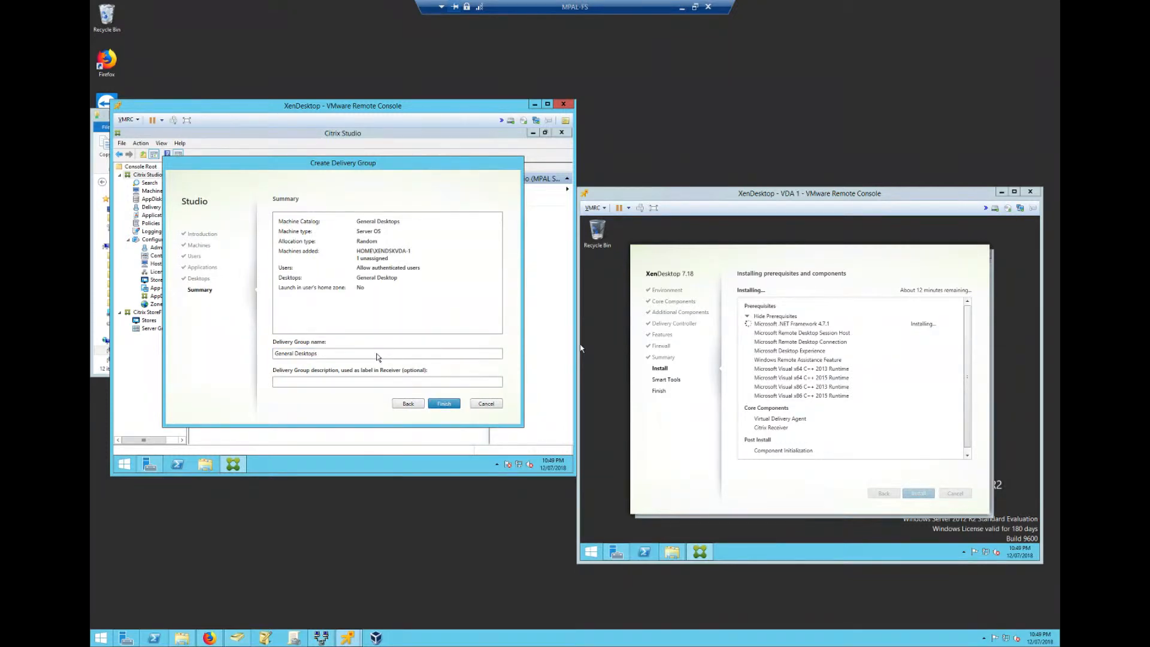
{"action": "key", "text": "Return"}
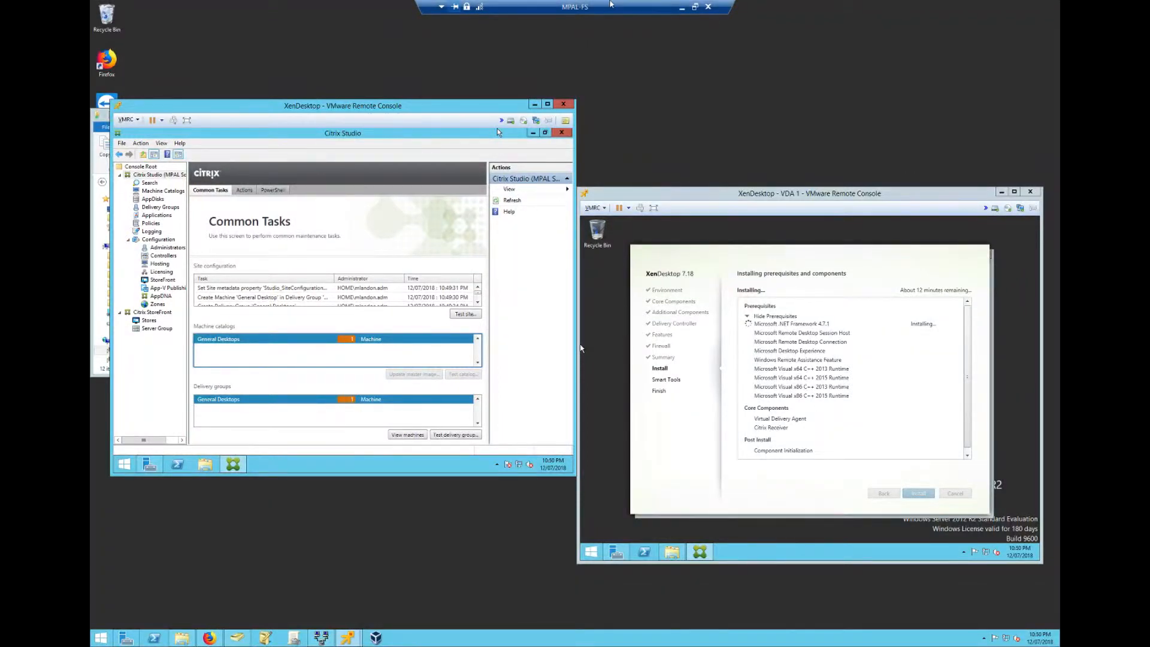
Finish the VDA installation with a restart, dismiss the sign-out warning, and close the System window.
{"action": "left_click", "coordinate": [682, 8]}
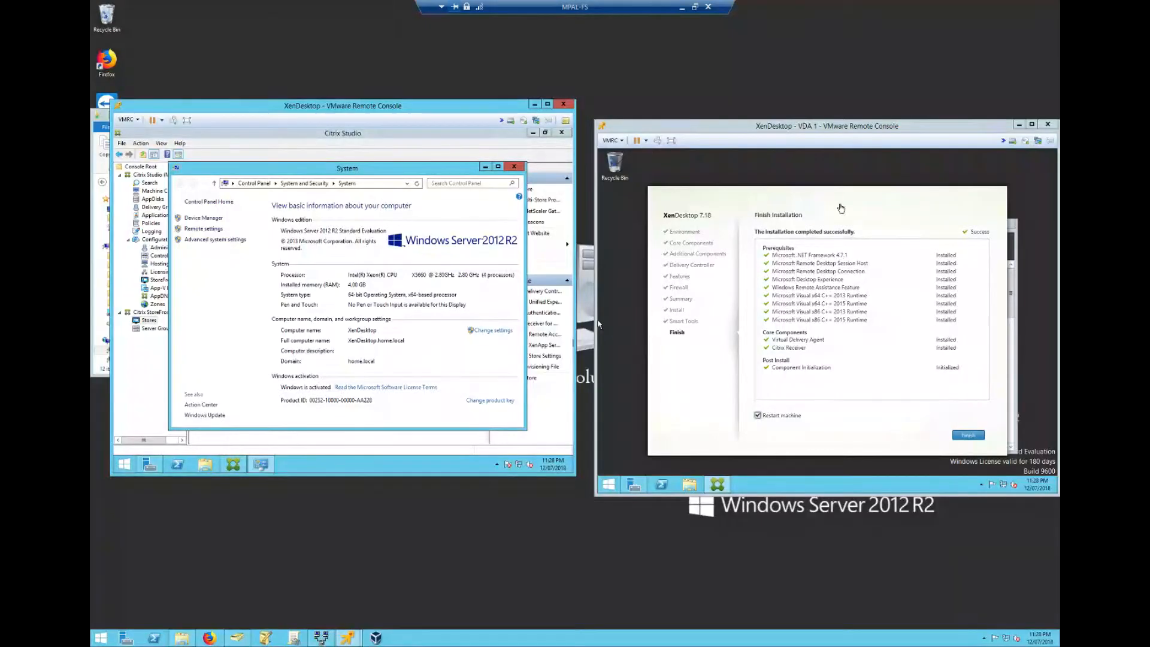
{"action": "left_click", "coordinate": [597, 324]}
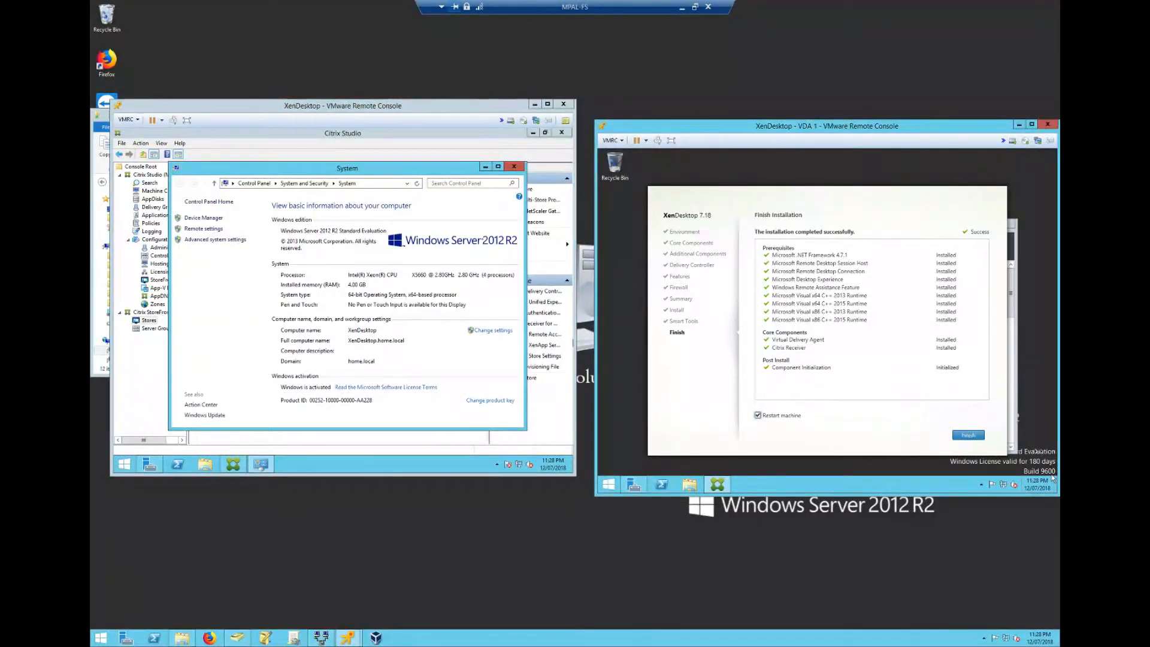
{"action": "left_click", "coordinate": [970, 435]}
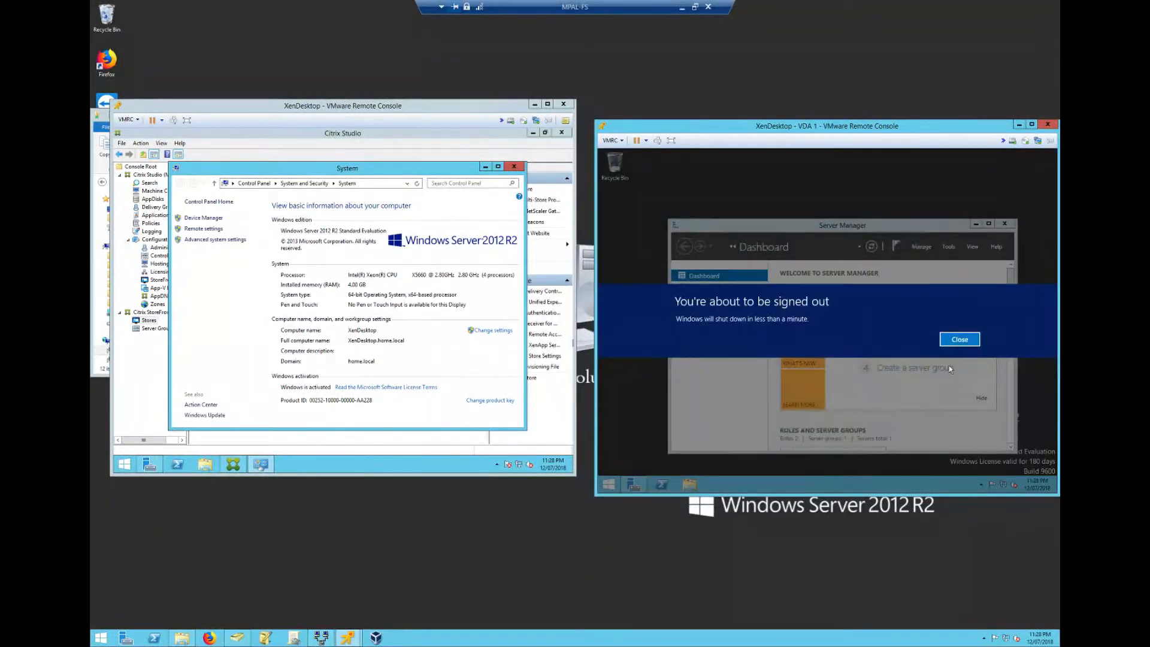
{"action": "left_click", "coordinate": [960, 340]}
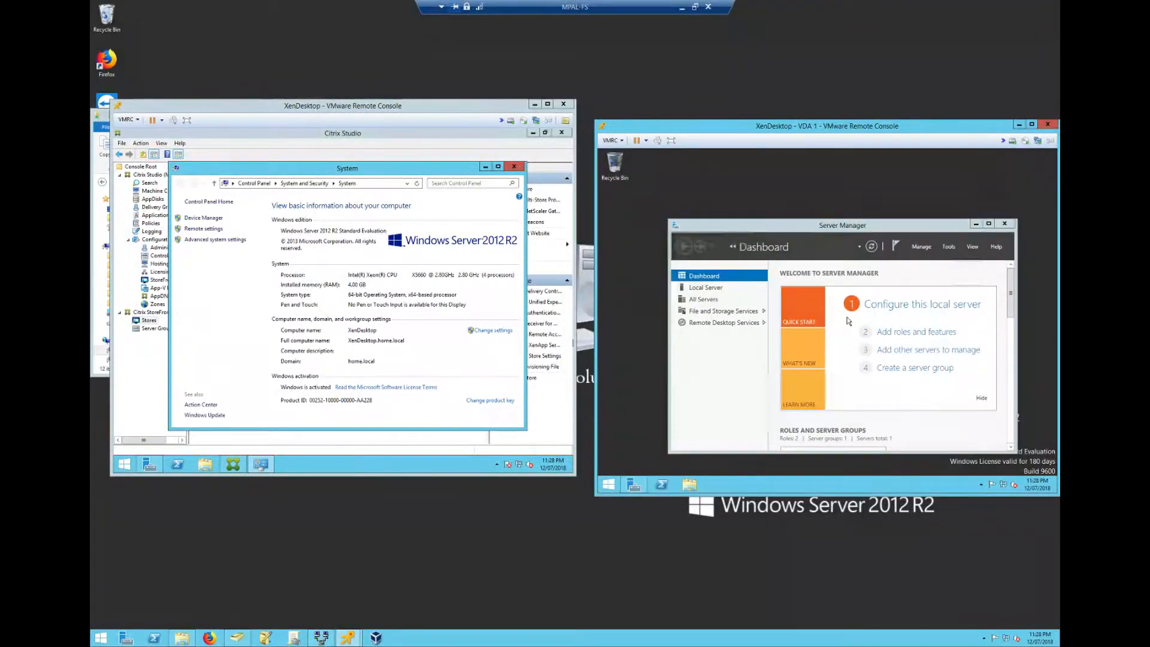
{"action": "left_click", "coordinate": [515, 168]}
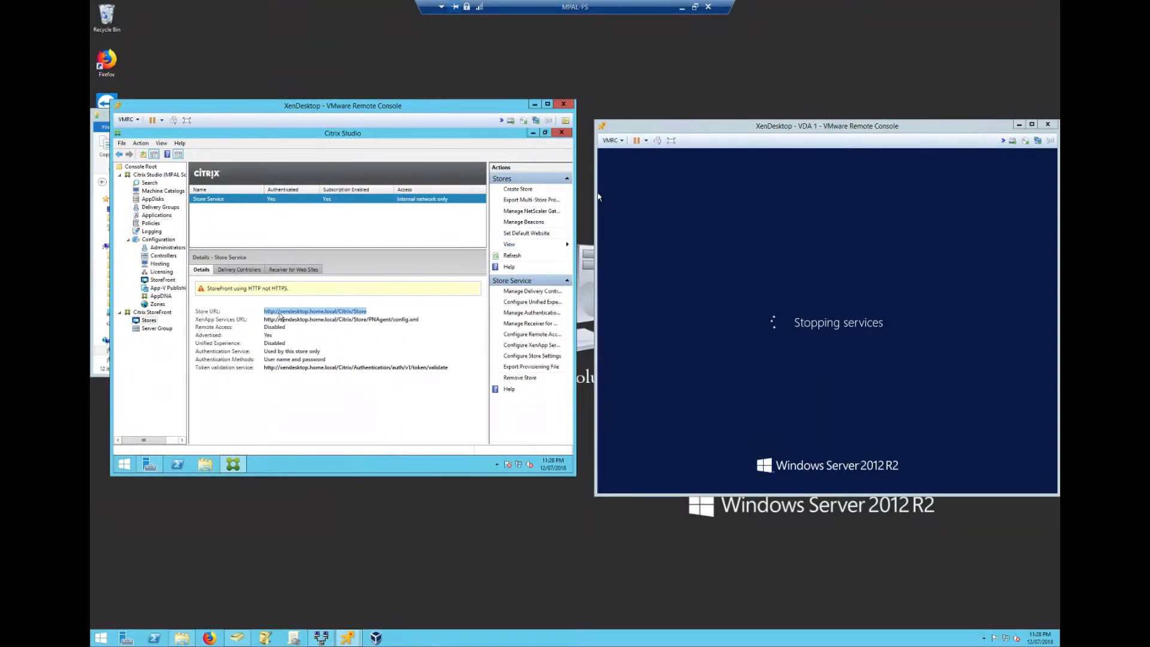
Copy the Store URL from the StoreFront Stores view.
{"action": "right_click", "coordinate": [278, 315]}
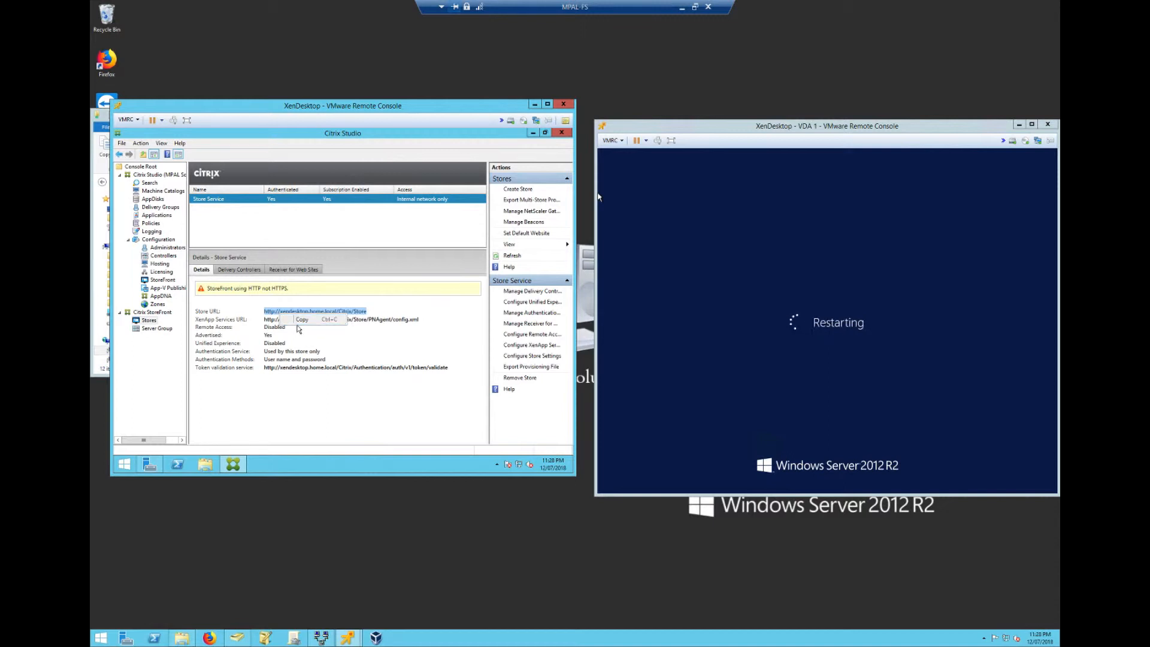
{"action": "left_click", "coordinate": [302, 320]}
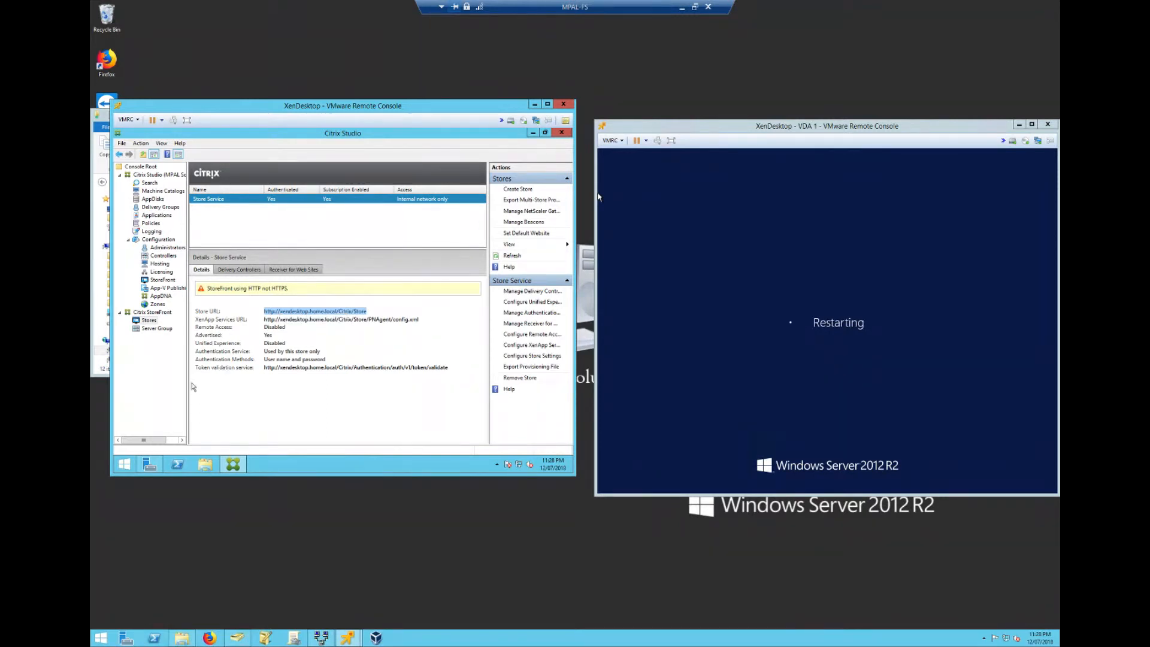
{"action": "key", "text": "super"}
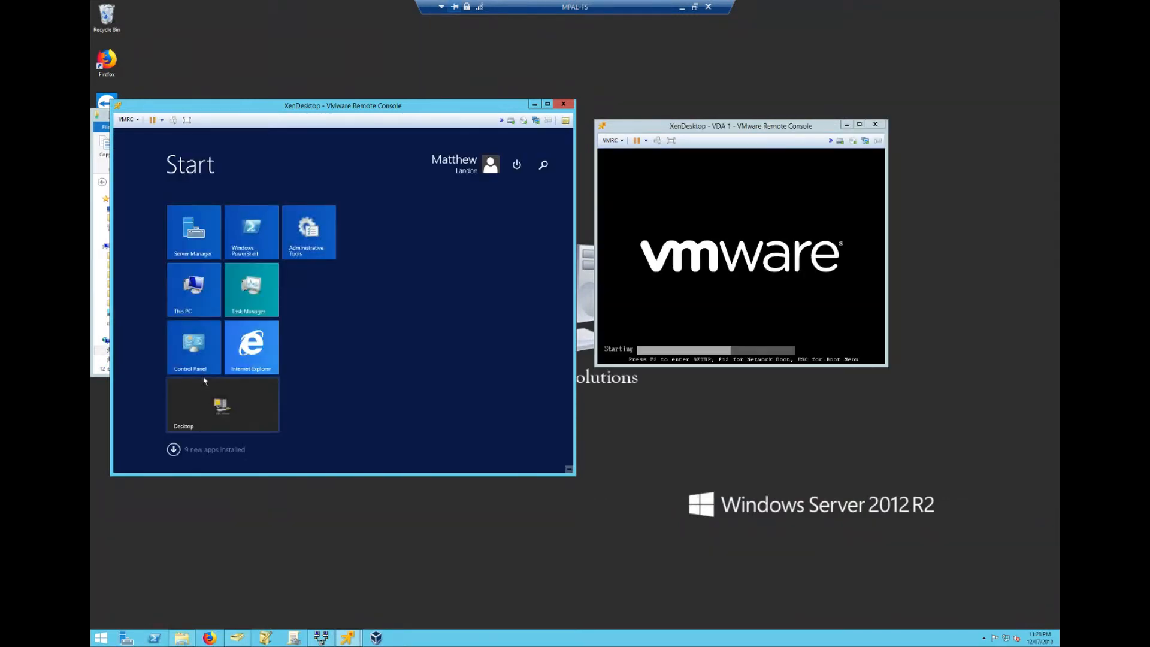
{"action": "key", "text": "super"}
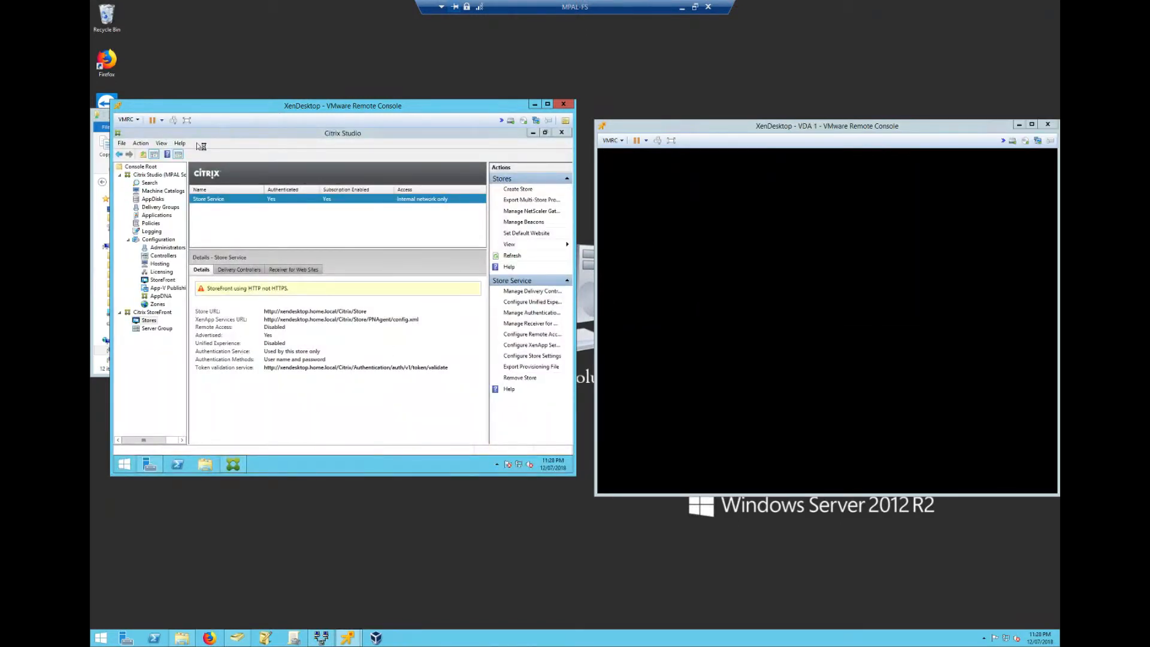
Check the delivery groups and the General Desktops catalog's machines, then launch Internet Explorer.
{"action": "left_click", "coordinate": [163, 209]}
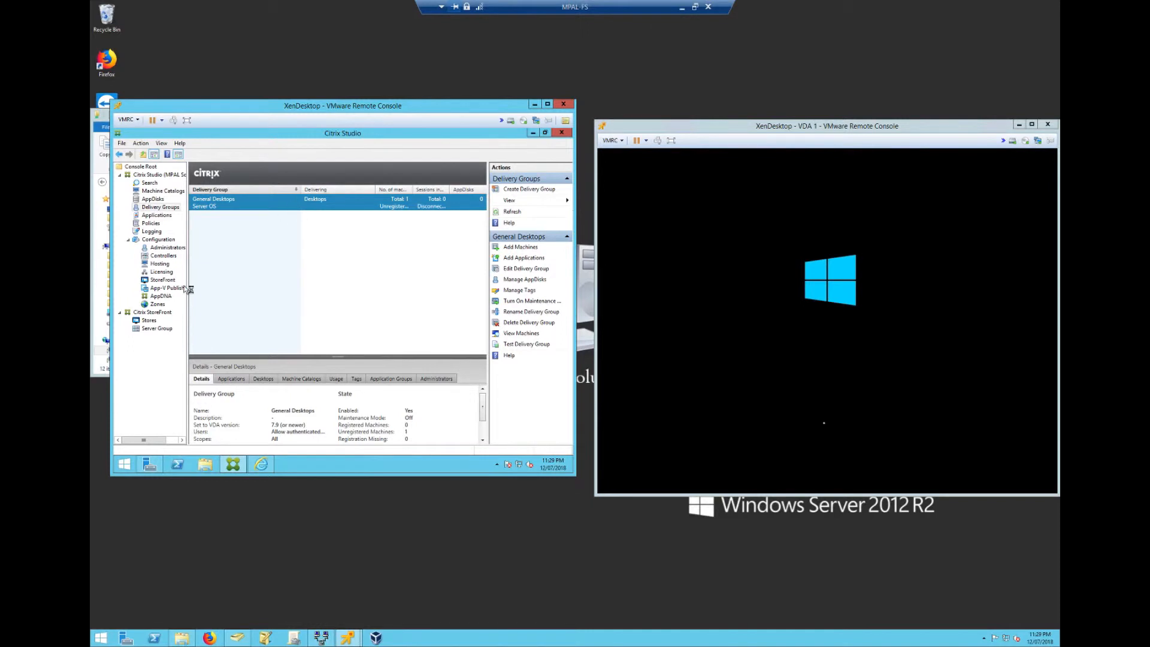
{"action": "left_click", "coordinate": [163, 190]}
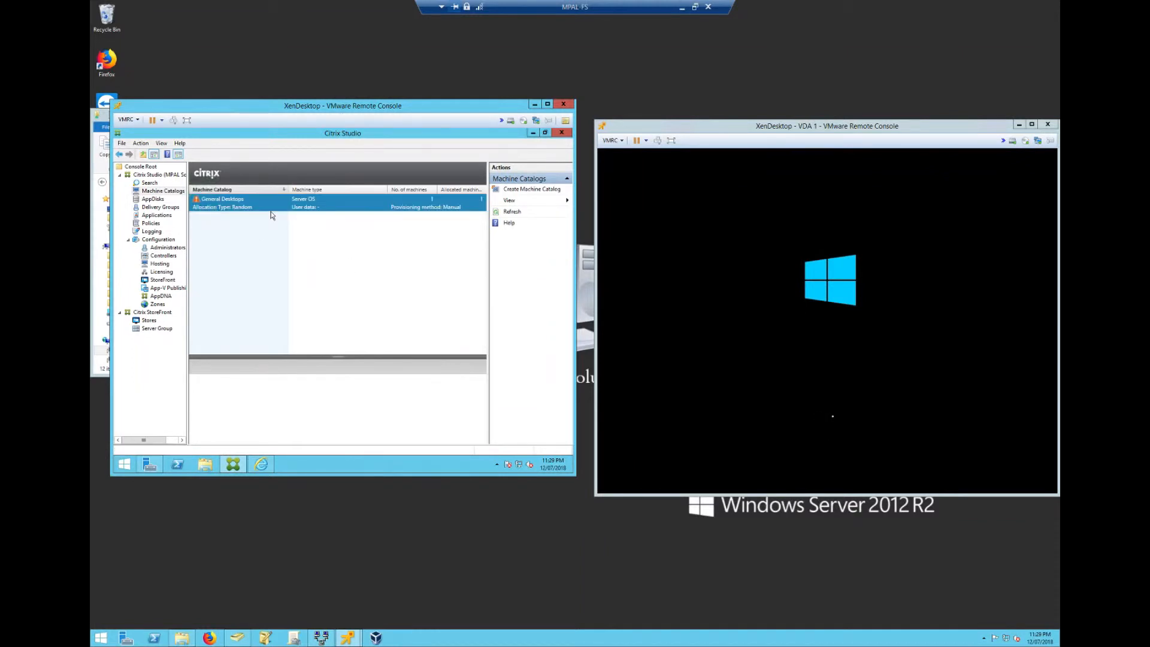
{"action": "right_click", "coordinate": [280, 200]}
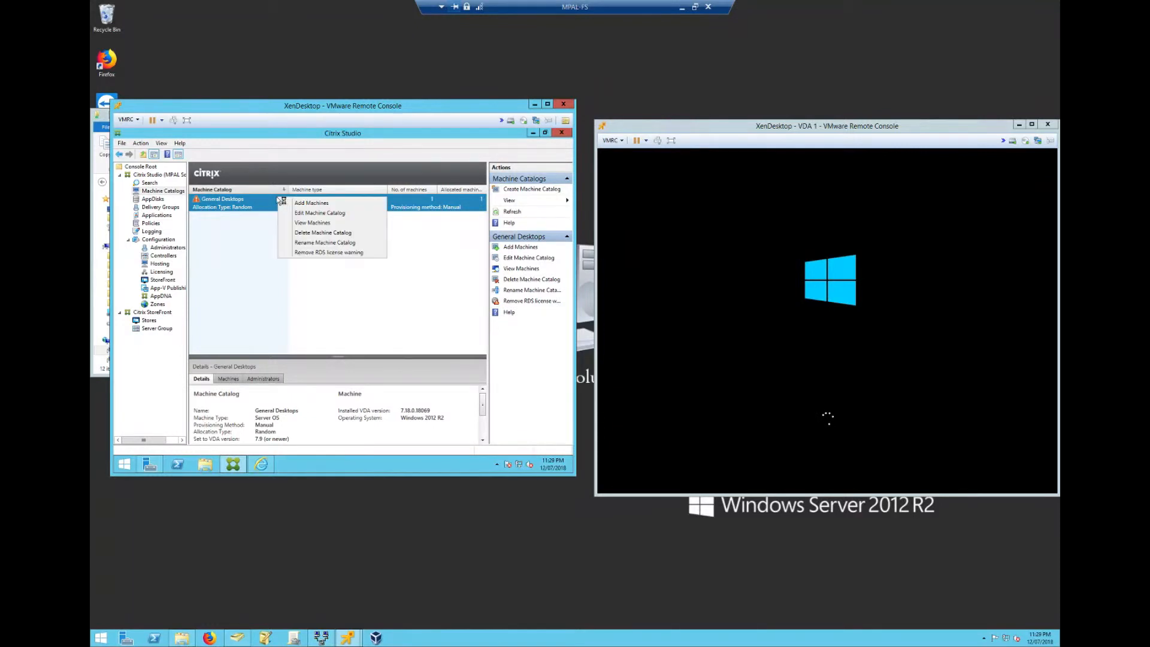
{"action": "left_click", "coordinate": [299, 225]}
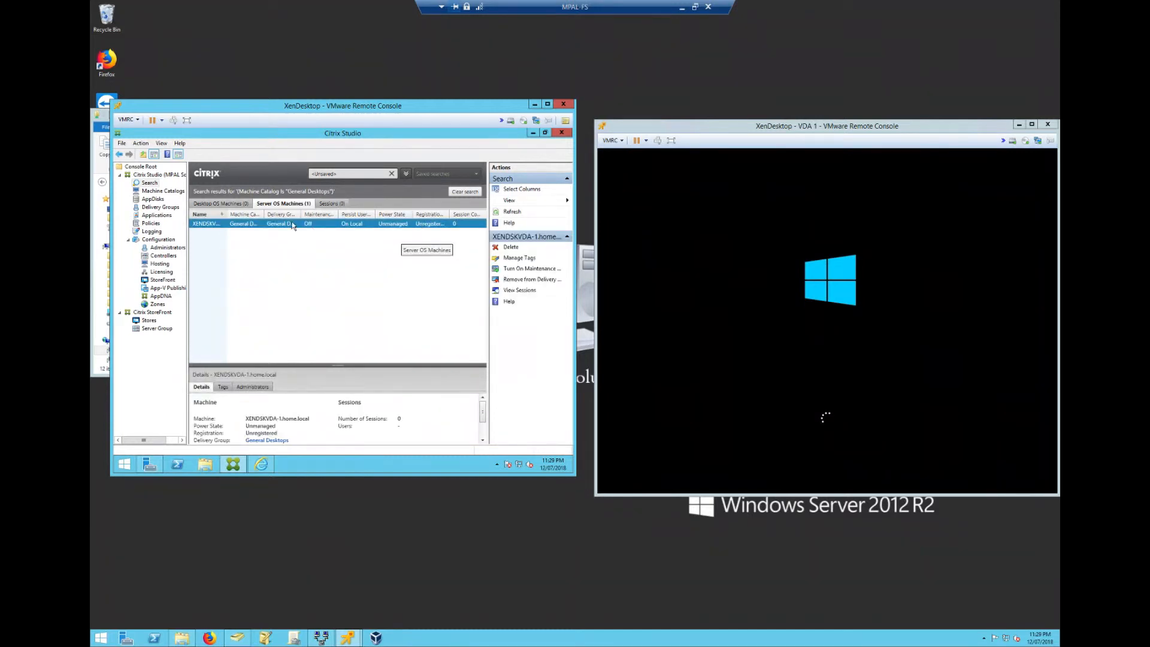
{"action": "right_click", "coordinate": [293, 223]}
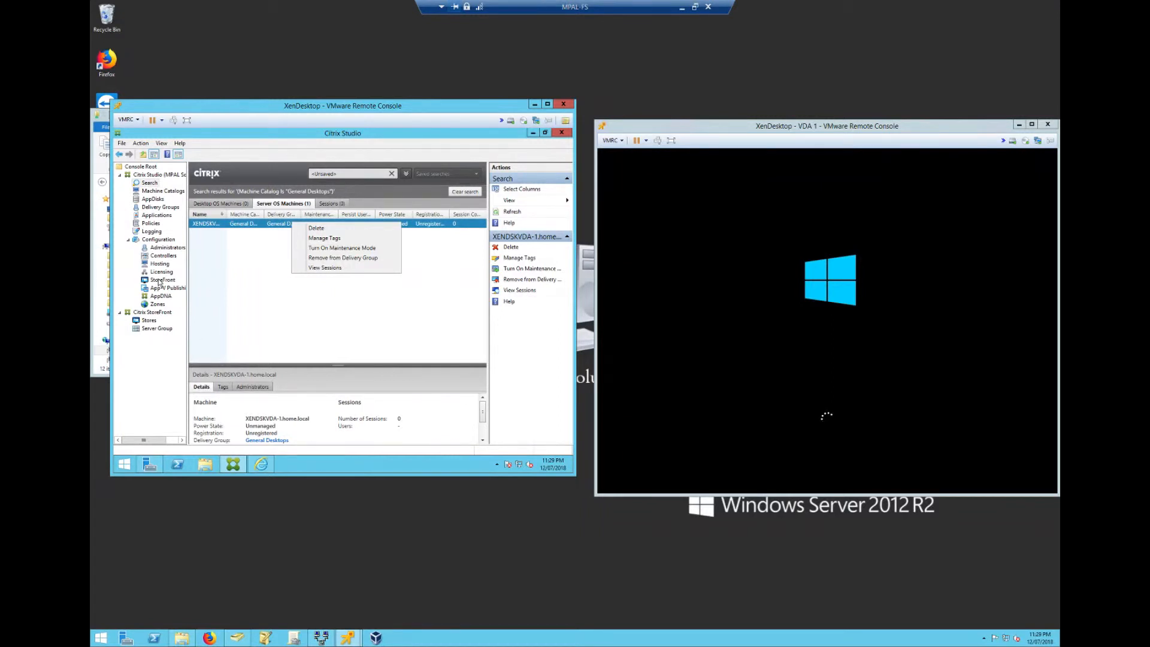
{"action": "left_click", "coordinate": [144, 323]}
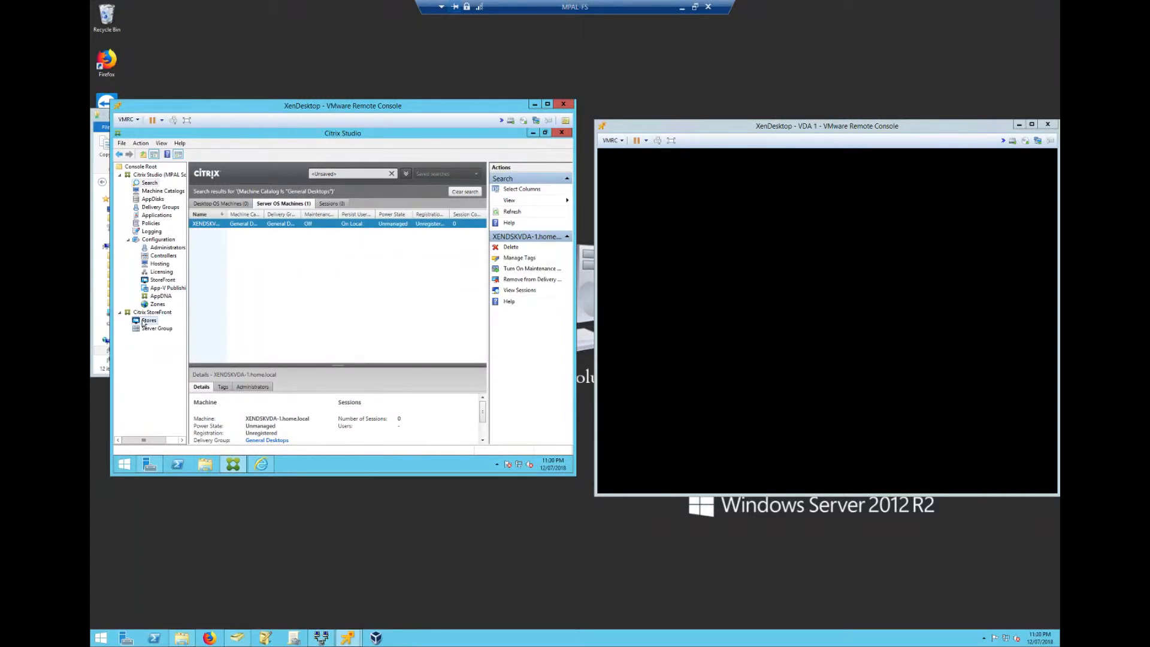
{"action": "left_click", "coordinate": [143, 324]}
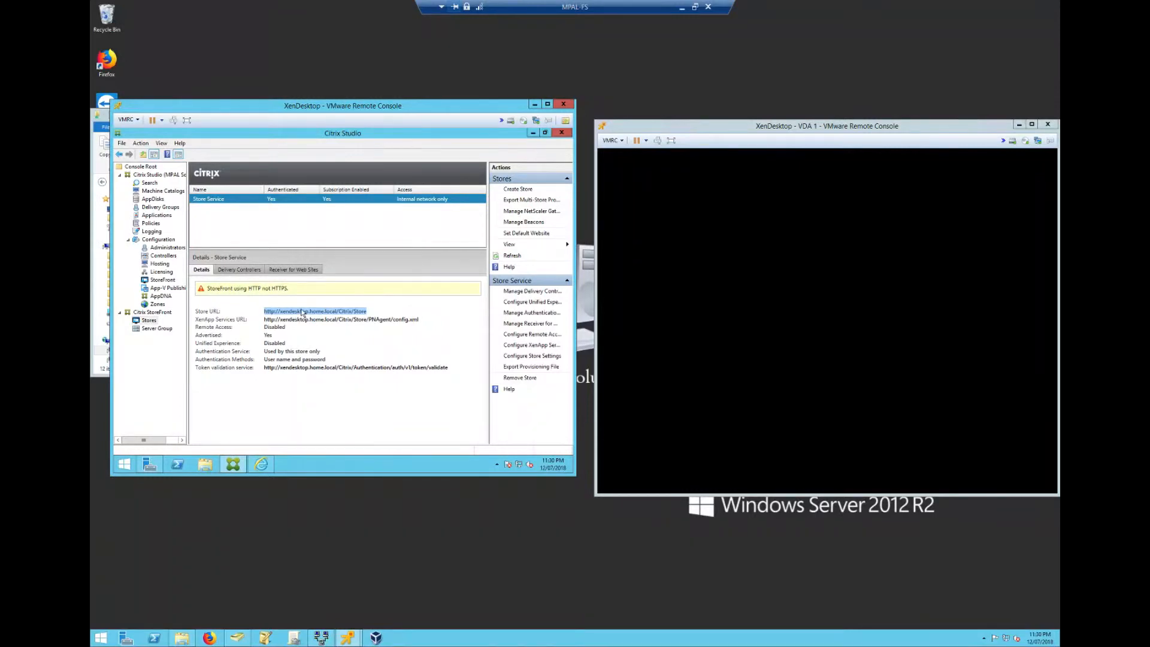
{"action": "left_click", "coordinate": [262, 465]}
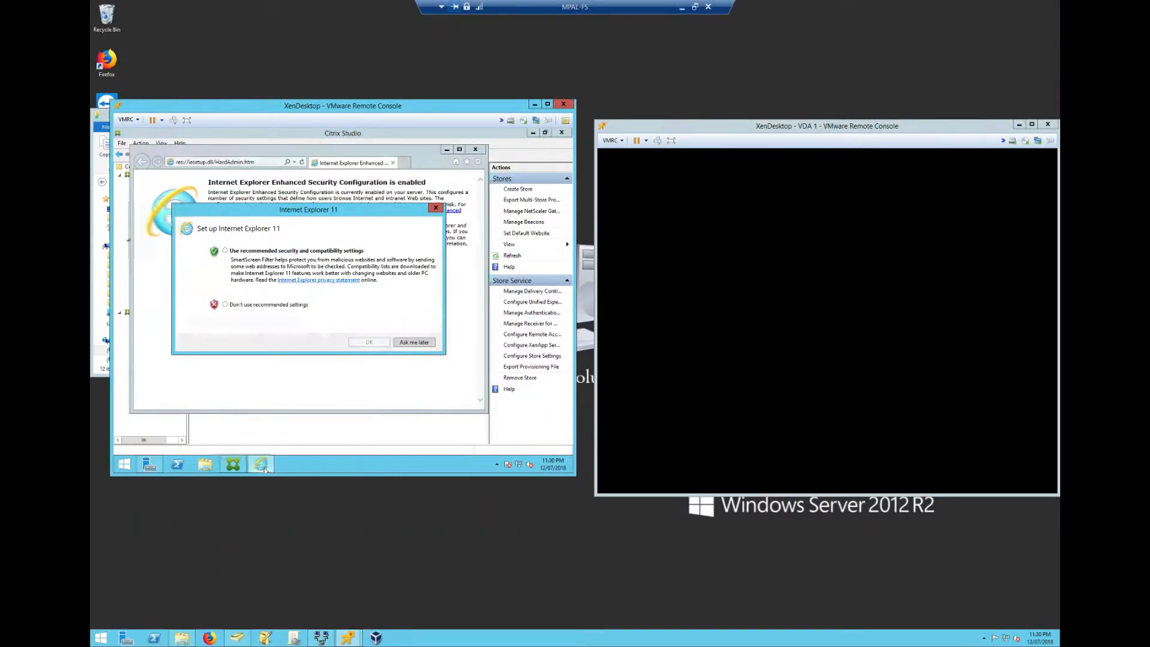
Load the pasted Store URL in Internet Explorer, review the 403.14 Forbidden error, and close the browser.
{"action": "left_click", "coordinate": [413, 343]}
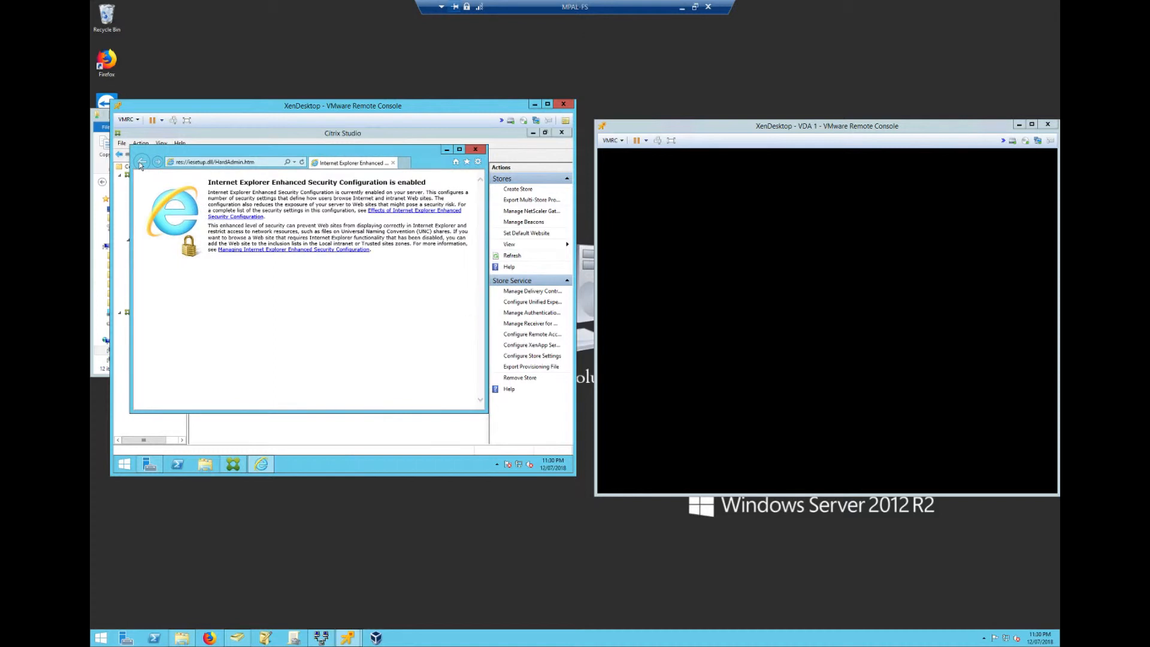
{"action": "left_click", "coordinate": [188, 162]}
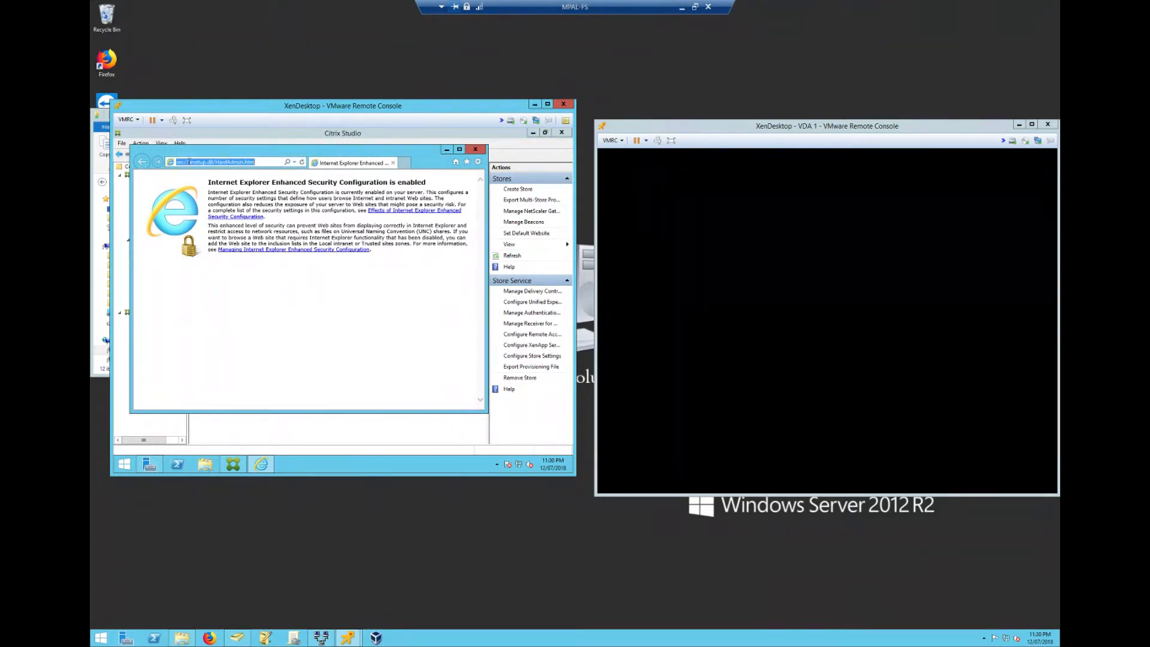
{"action": "type", "text": "http://xendesktop.home.local/Citrix/Store"}
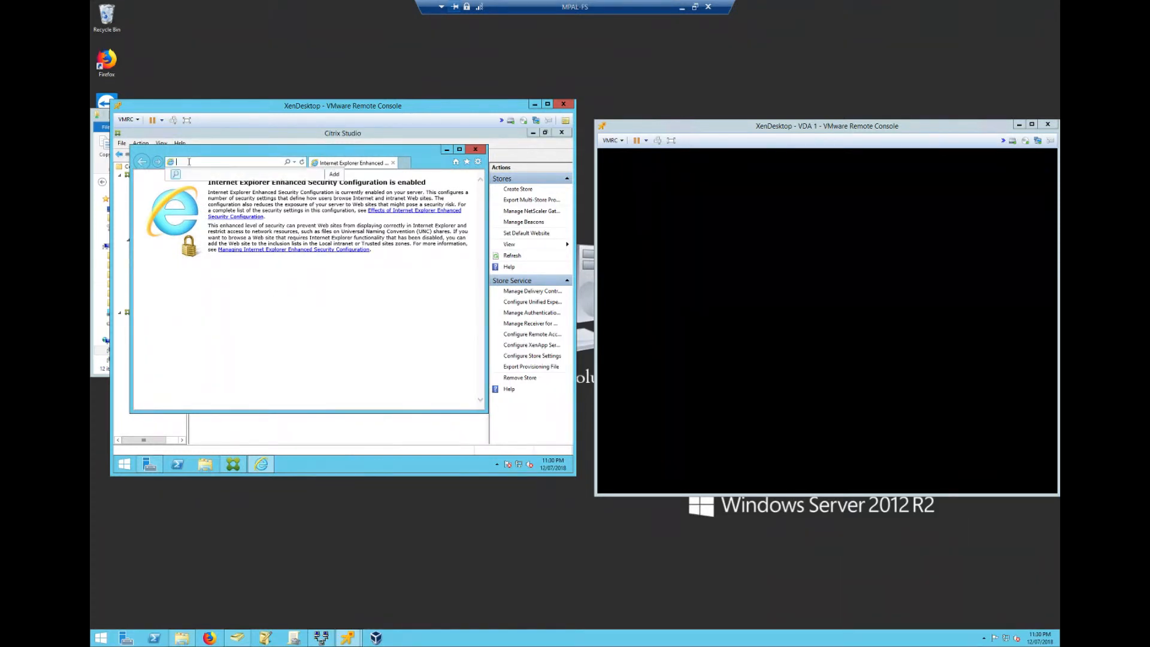
{"action": "key", "text": "Return"}
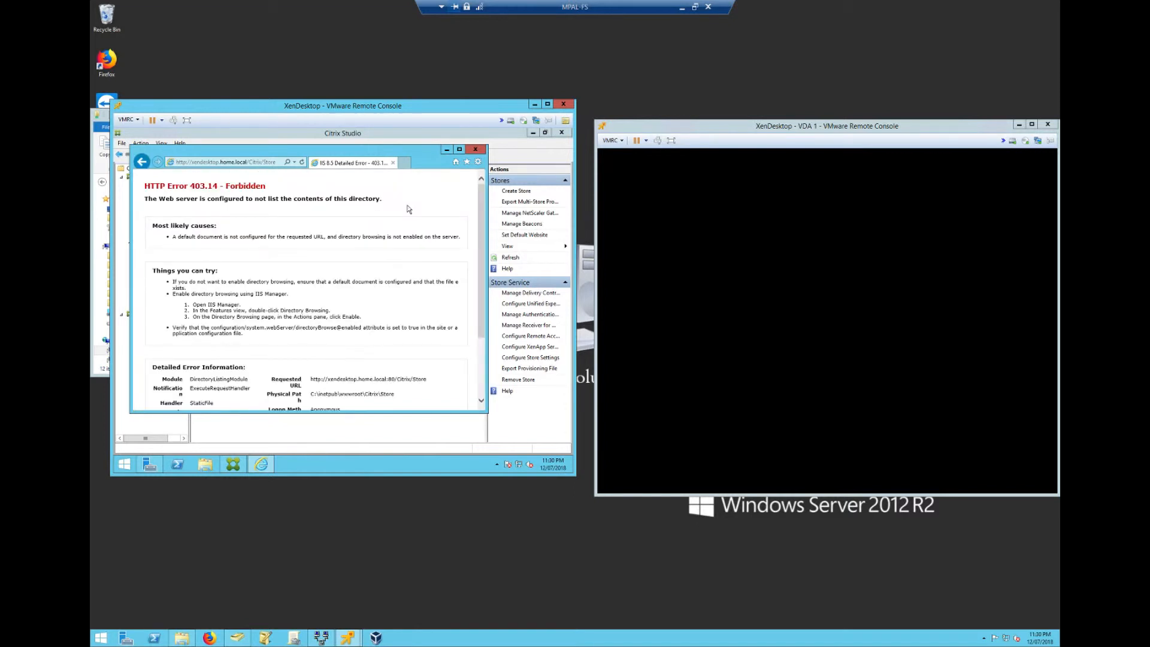
{"action": "scroll", "coordinate": [409, 210], "scroll_direction": "down", "scroll_amount": 1}
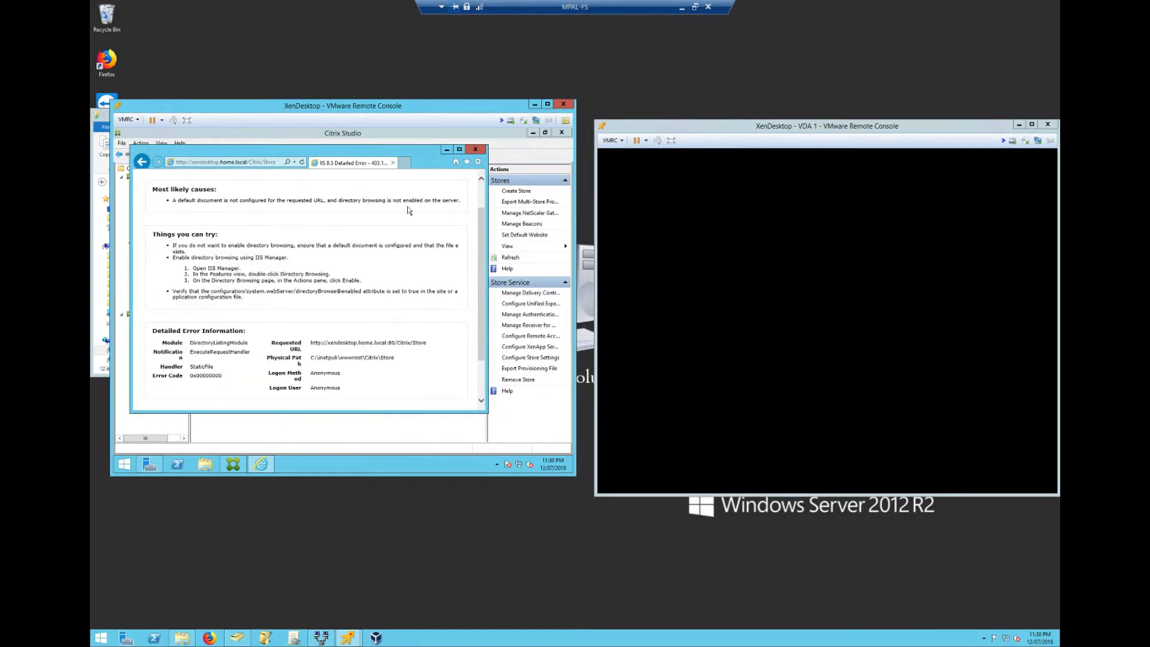
{"action": "scroll", "coordinate": [413, 247], "scroll_direction": "down", "scroll_amount": 1}
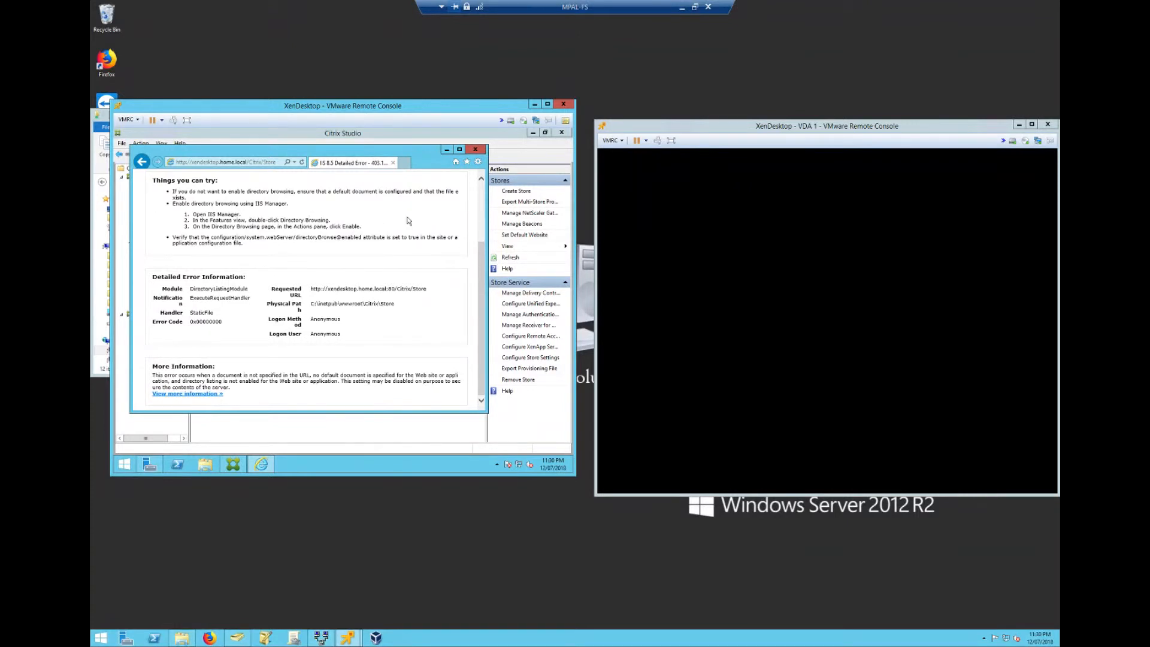
{"action": "left_click", "coordinate": [482, 150]}
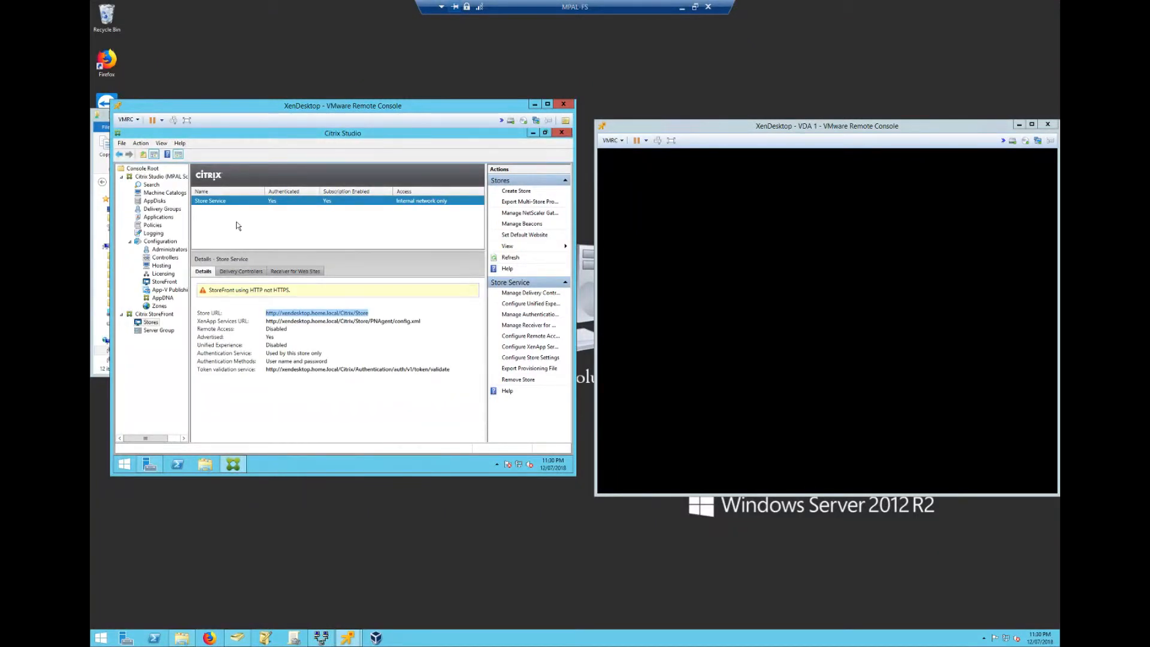
Copy the StoreWeb URL from the Receiver for Web Sites list.
{"action": "left_click", "coordinate": [296, 272]}
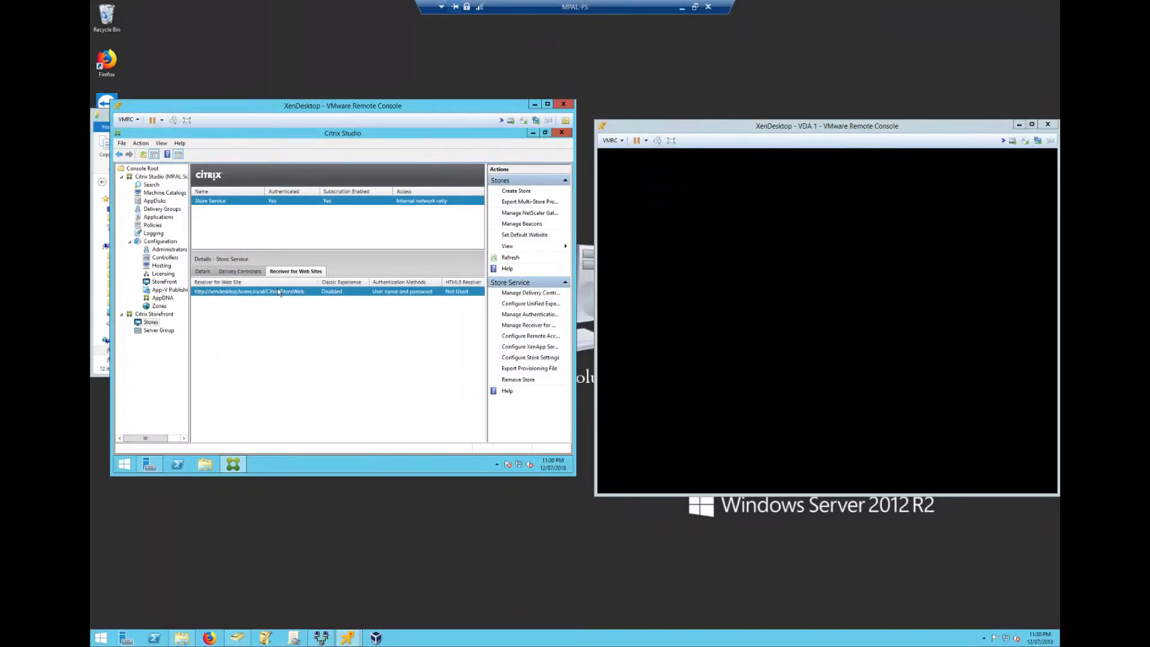
{"action": "right_click", "coordinate": [281, 294]}
{"action": "left_click", "coordinate": [290, 300]}
Open the StoreWeb URL in Internet Explorer, dismiss the security warning, then close the browser.
{"action": "left_click", "coordinate": [123, 468]}
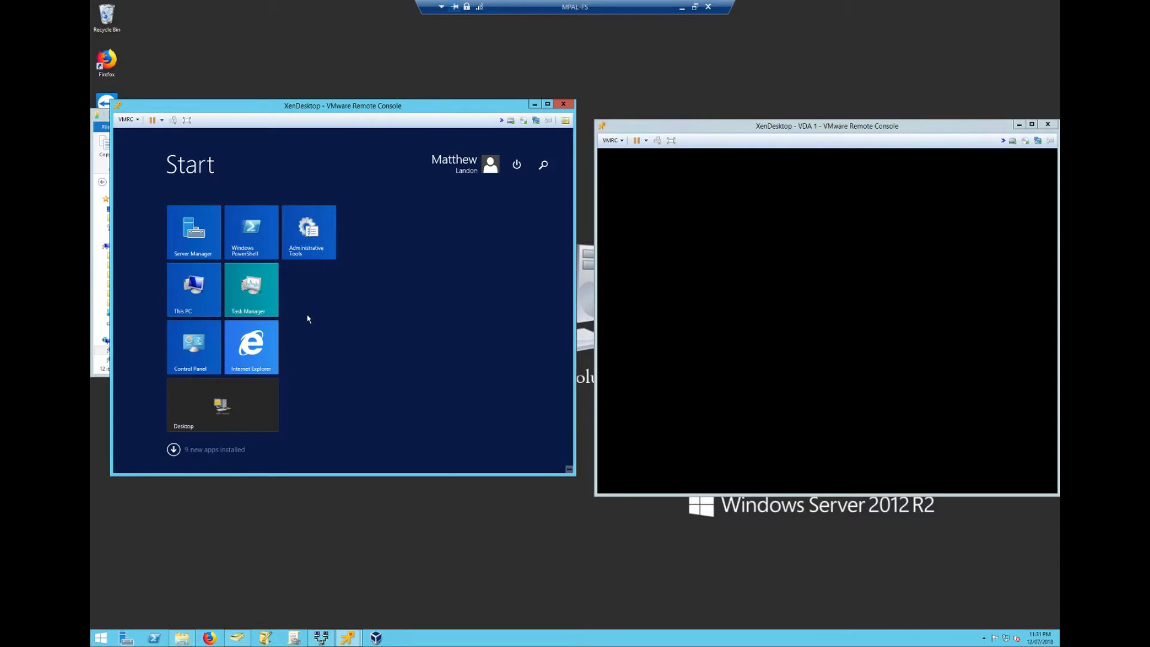
{"action": "left_click", "coordinate": [251, 347]}
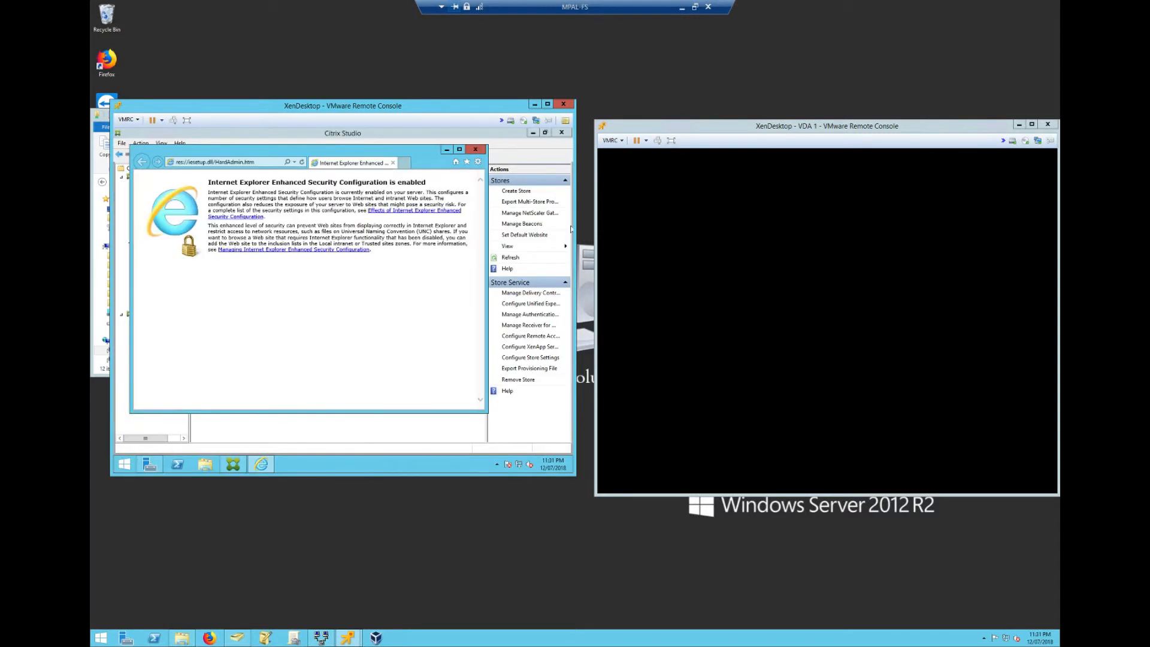
{"action": "left_click", "coordinate": [260, 166]}
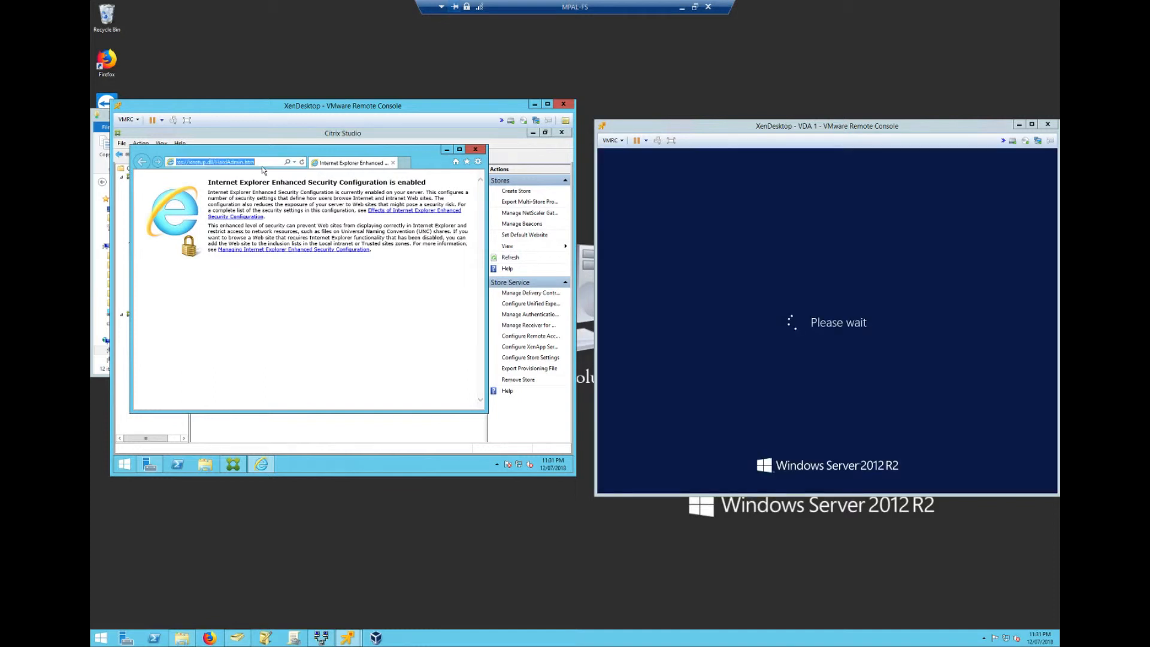
{"action": "type", "text": "http://xendesktop.home.local/Citrix/StoreWeb"}
{"action": "key", "text": "Return"}
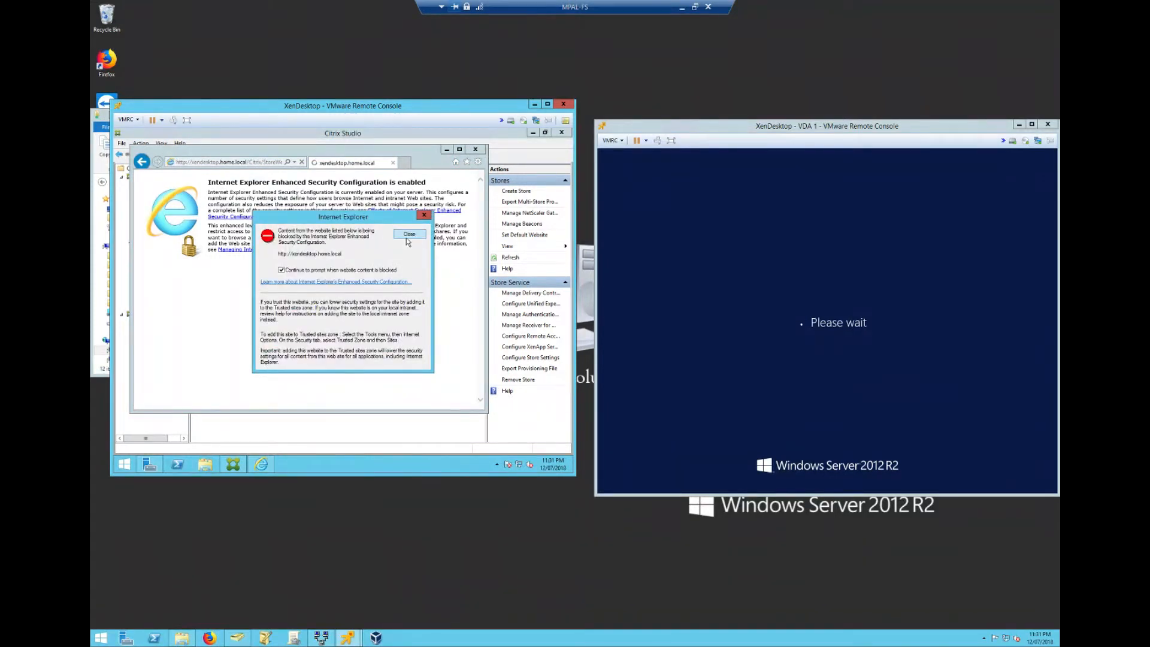
{"action": "left_click", "coordinate": [411, 236]}
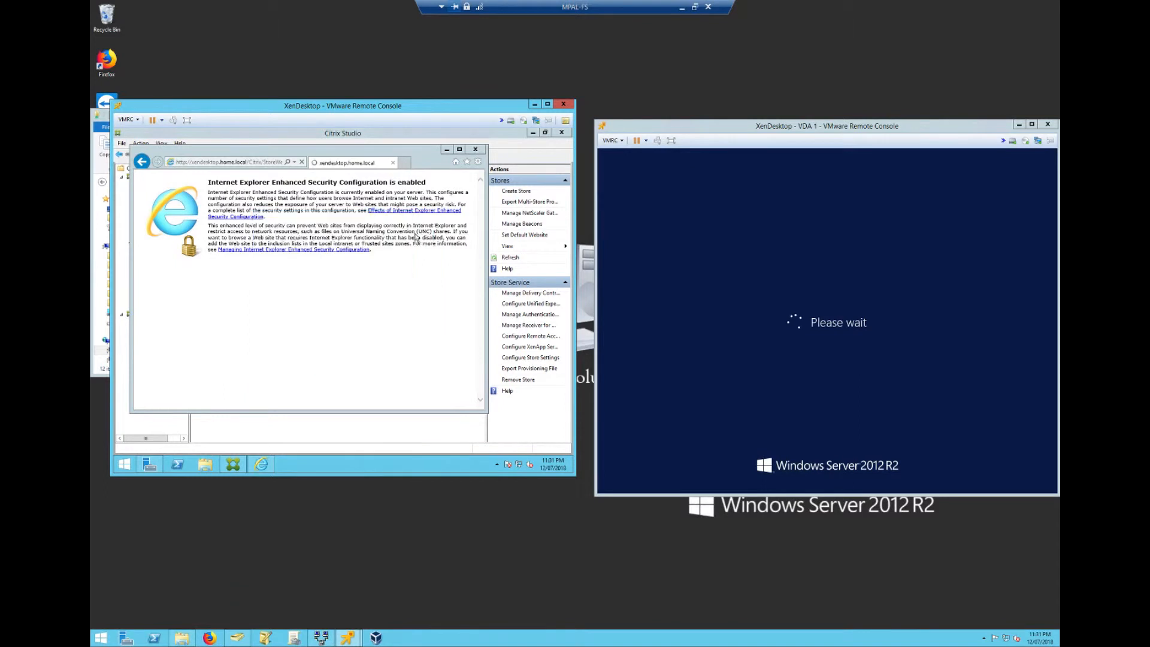
{"action": "left_click", "coordinate": [449, 149]}
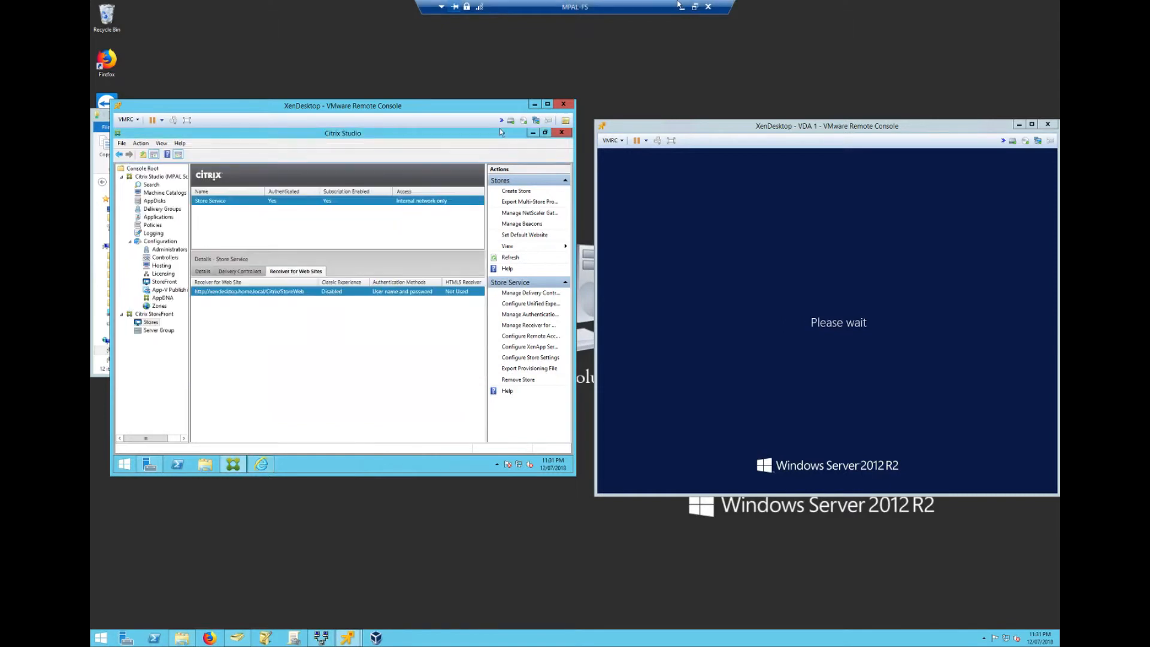
Paste the copied path into the host browser's storefront address.
{"action": "left_click", "coordinate": [682, 7]}
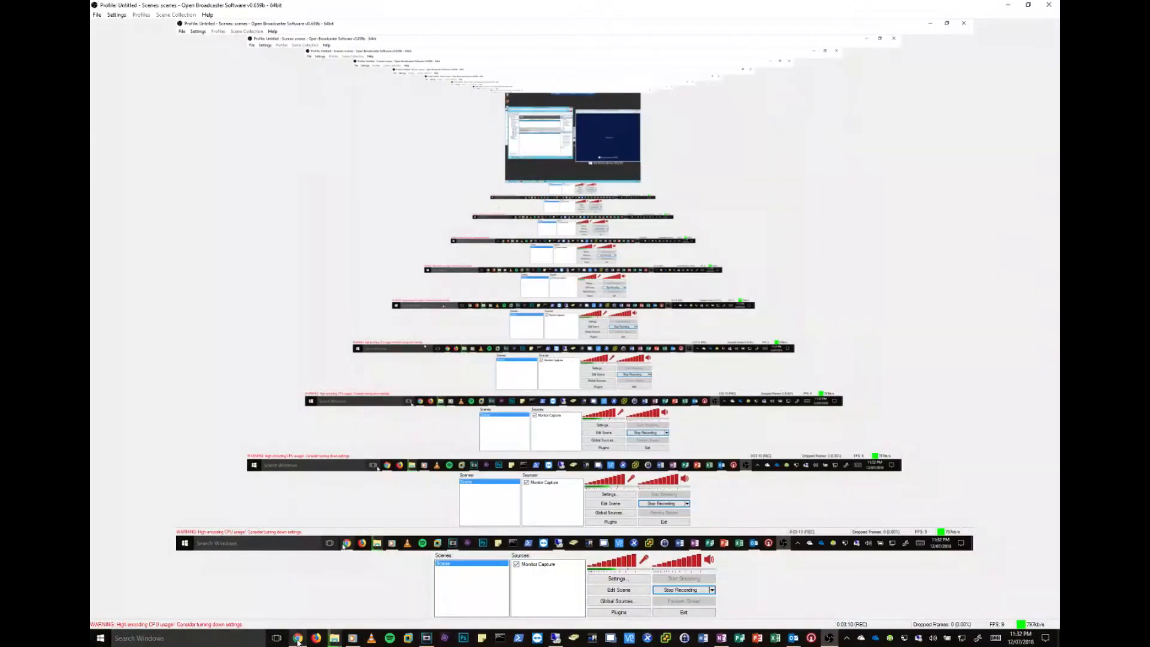
{"action": "left_click", "coordinate": [298, 640]}
{"action": "left_click", "coordinate": [862, 19]}
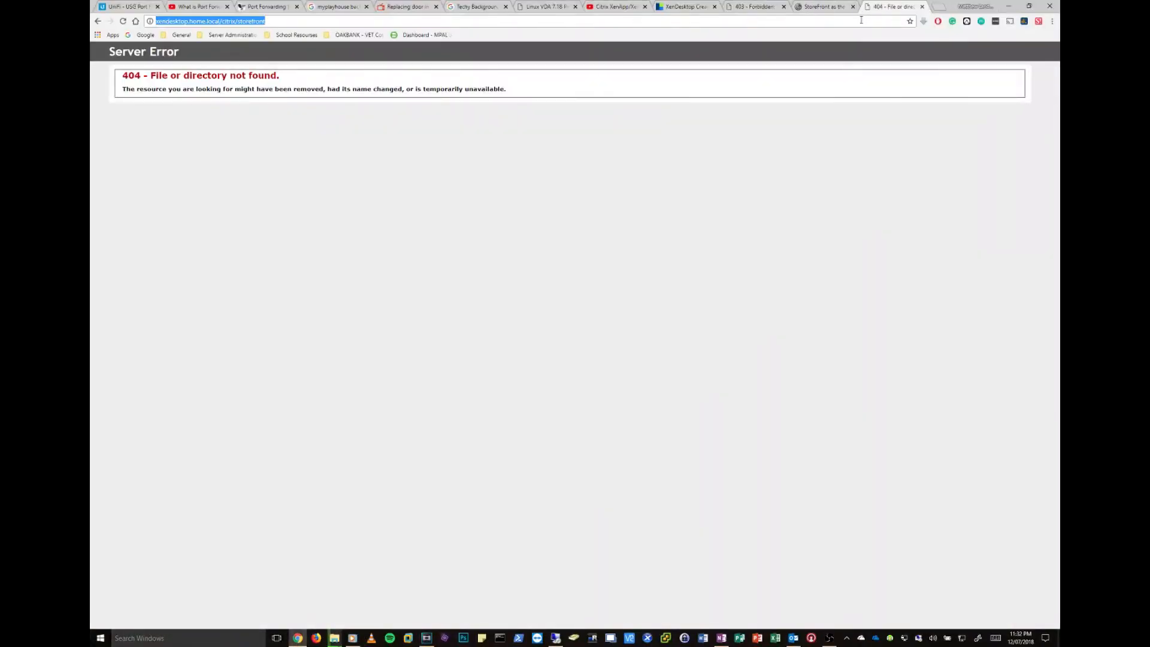
{"action": "left_click", "coordinate": [862, 20]}
{"action": "type", "text": "citrix/citrixweb"}
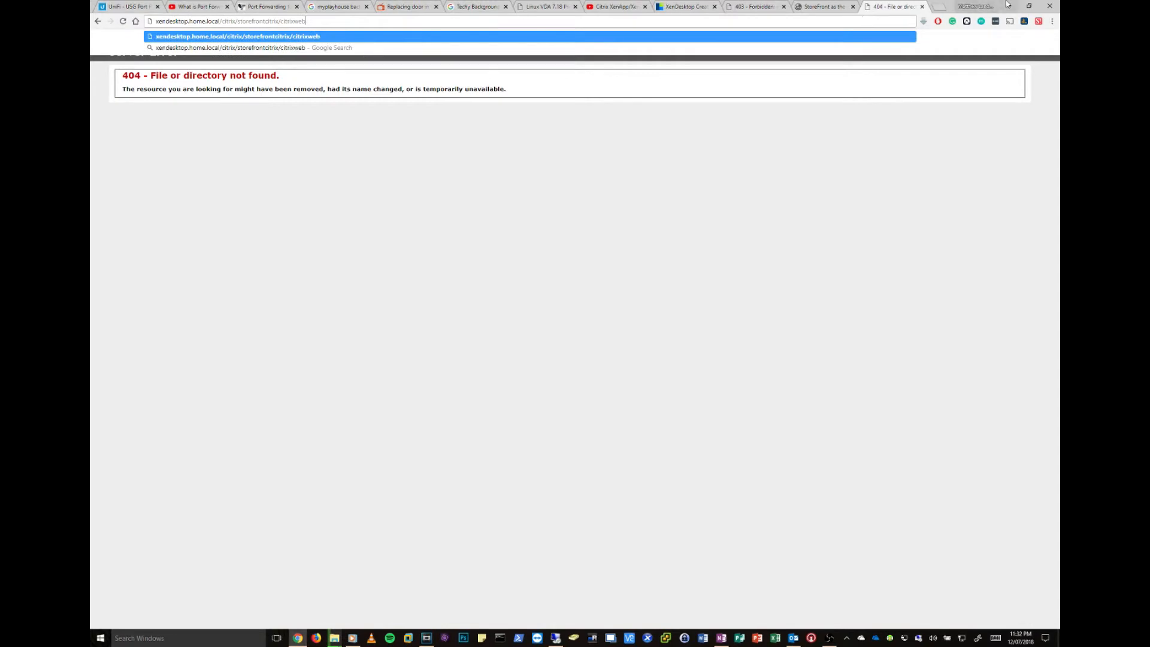
Load xendesktop.home.local/Citrix/StoreWeb in a new Chrome tab.
{"action": "left_click", "coordinate": [939, 6]}
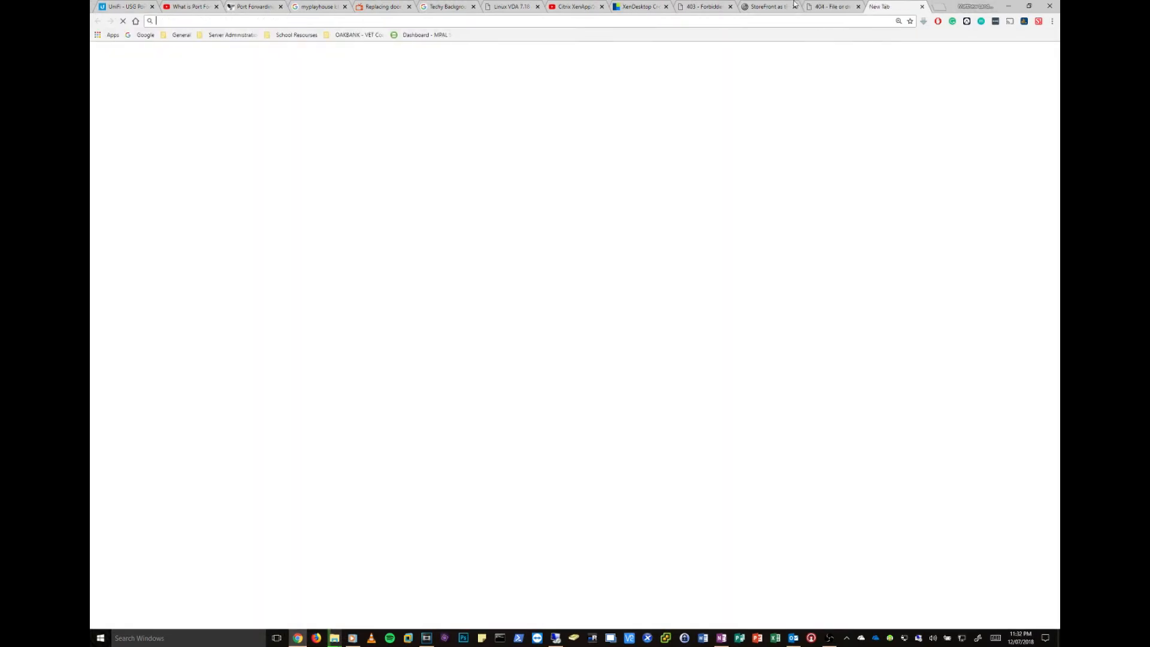
{"action": "type", "text": "Xen"}
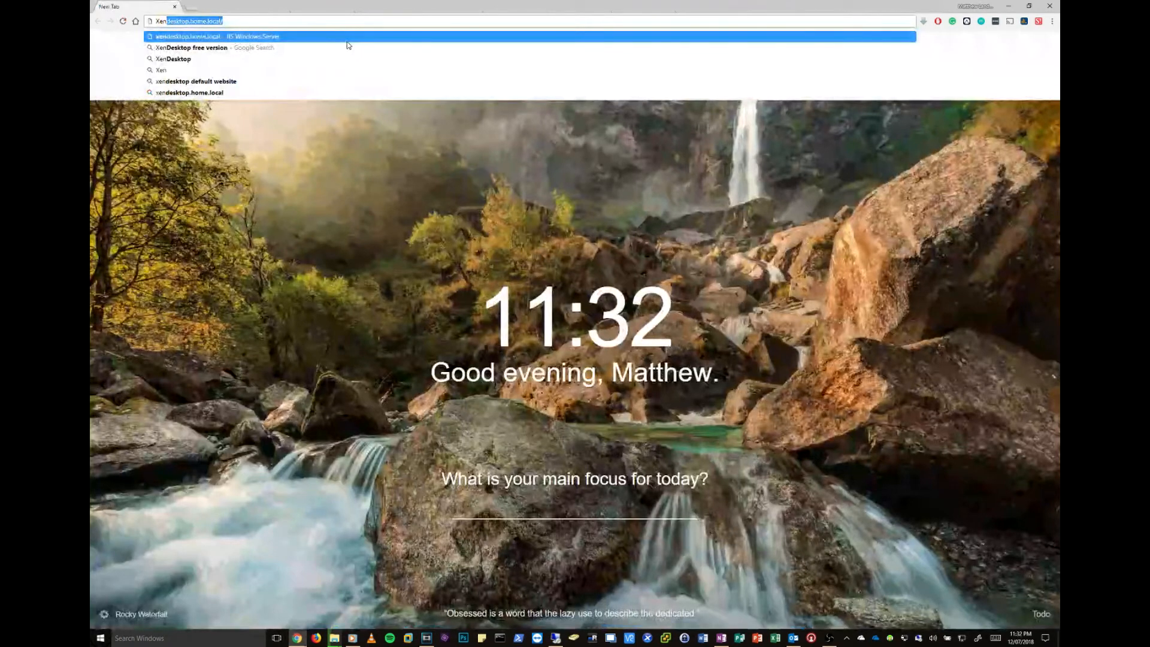
{"action": "key", "text": "End"}
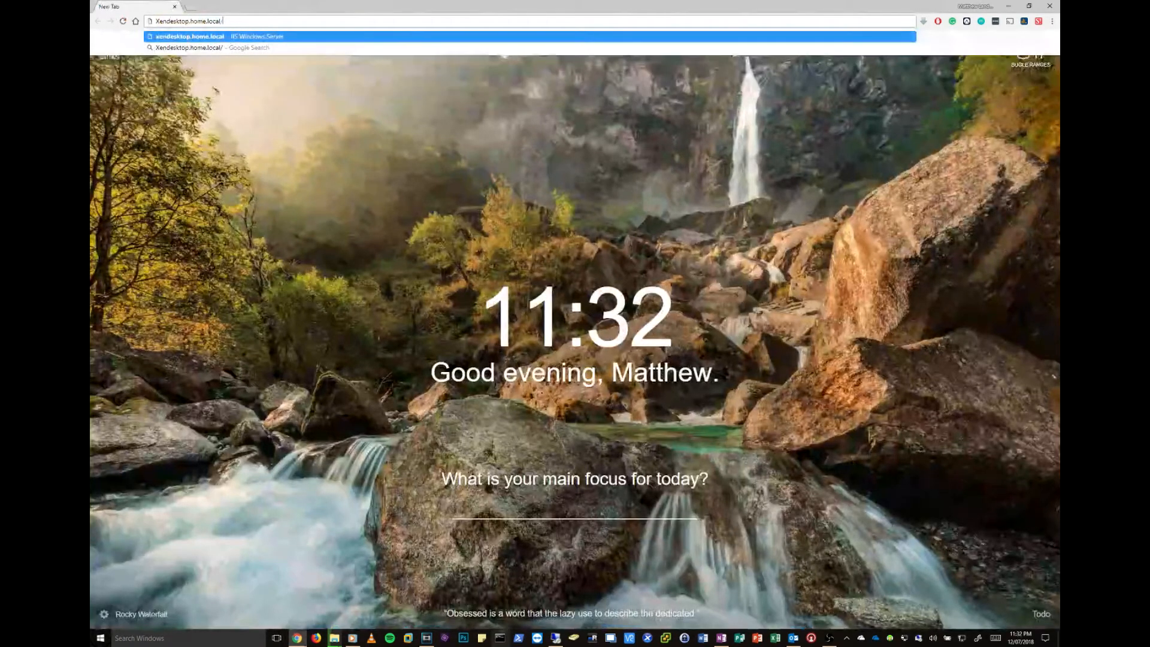
{"action": "left_click", "coordinate": [557, 638]}
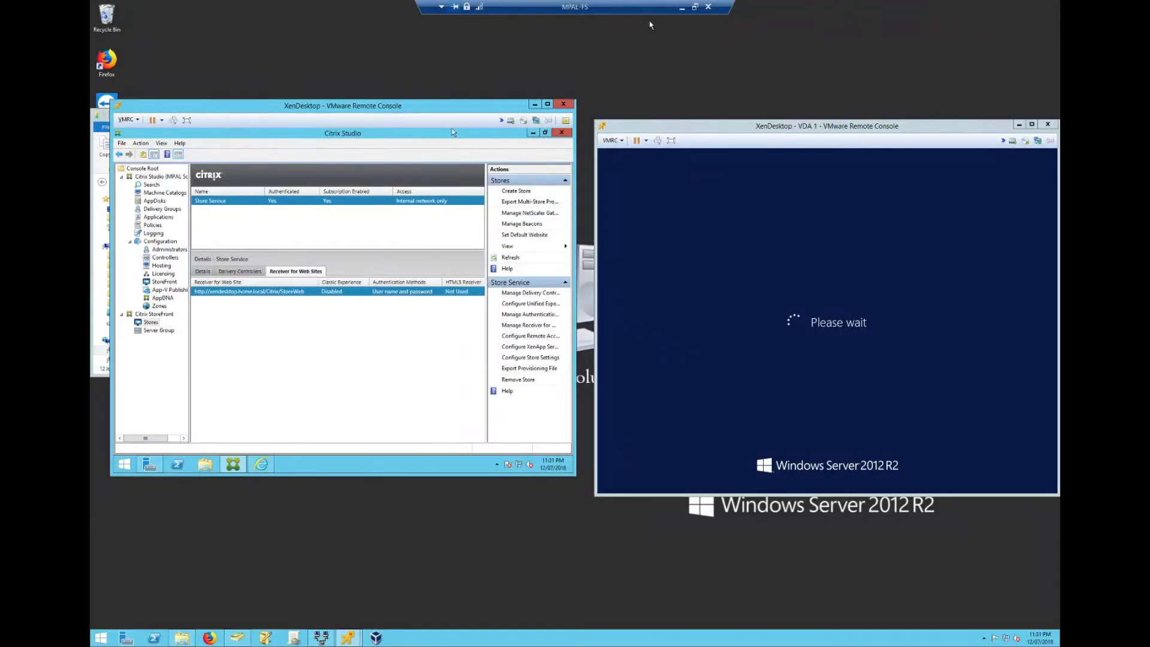
{"action": "left_click", "coordinate": [685, 7]}
{"action": "type", "text": "Cit"}
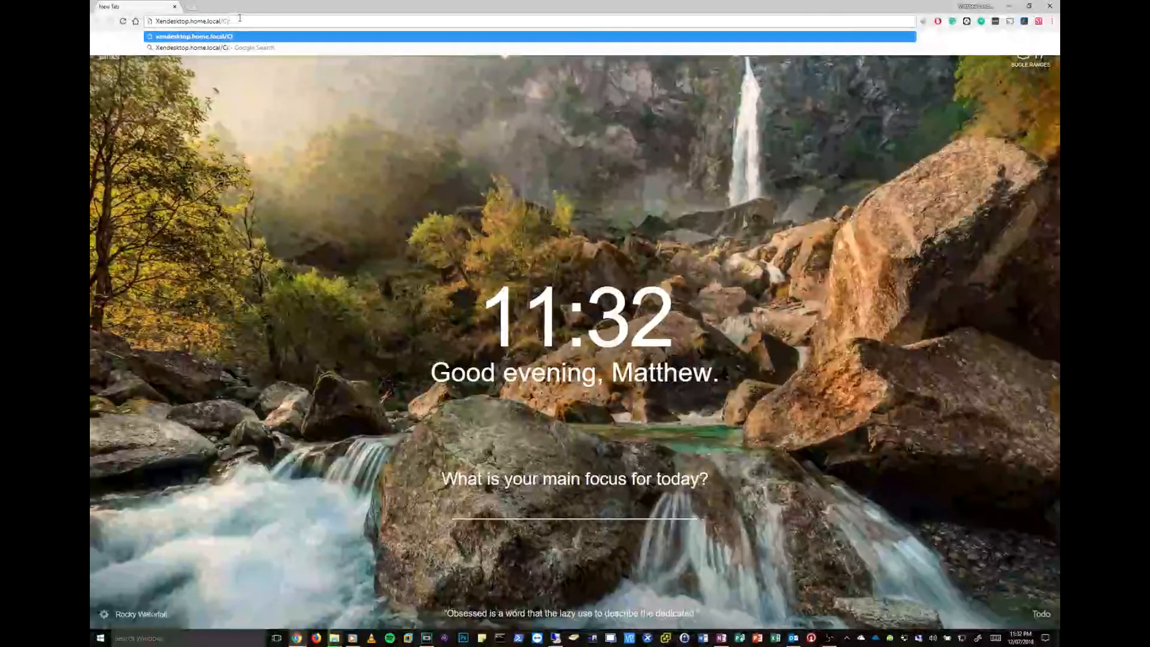
{"action": "type", "text": "rix/StoreWeb"}
{"action": "key", "text": "Return"}
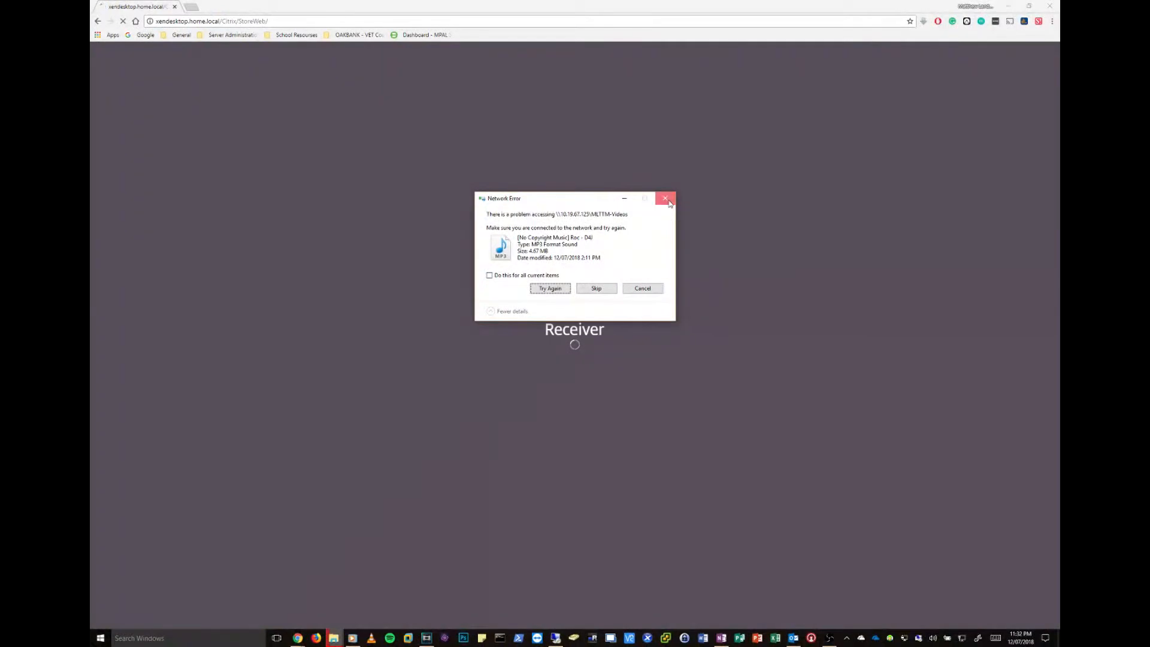
Dismiss the Network Error, then skip Receiver detection as already installed.
{"action": "left_click", "coordinate": [665, 198]}
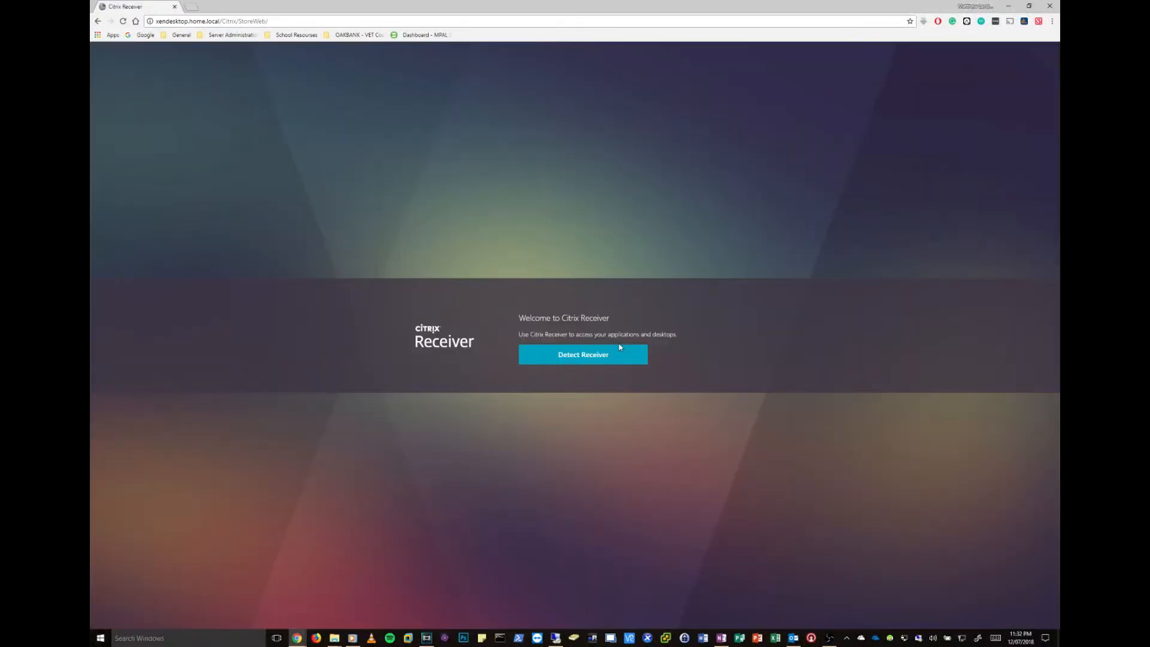
{"action": "left_click", "coordinate": [616, 355]}
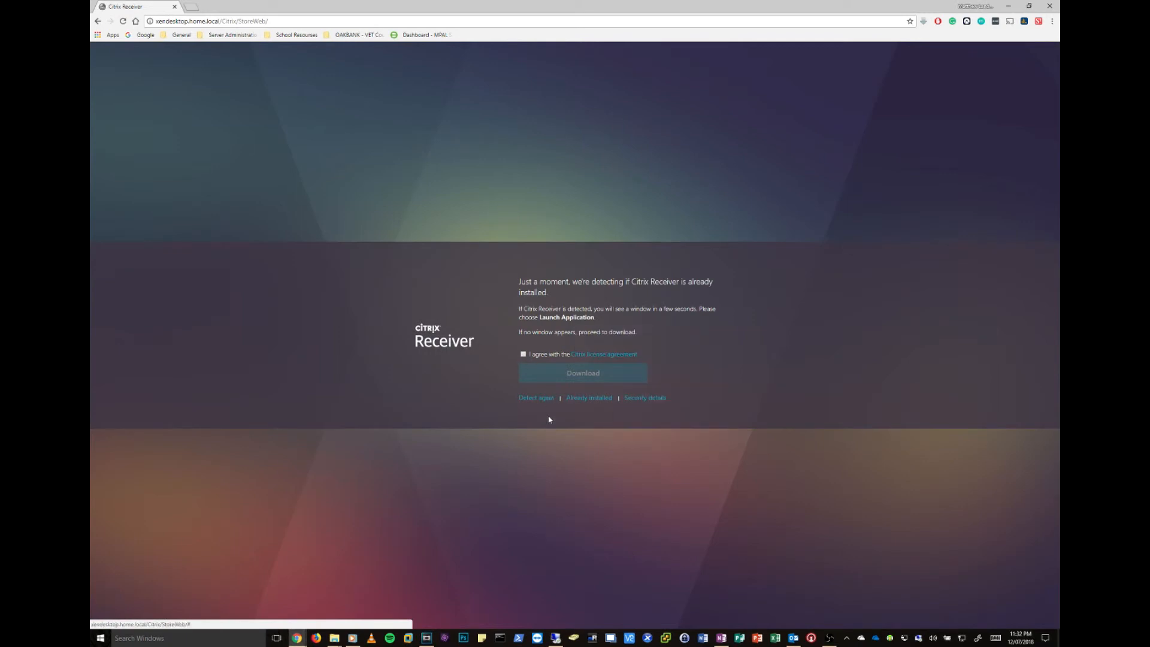
{"action": "left_click", "coordinate": [599, 399]}
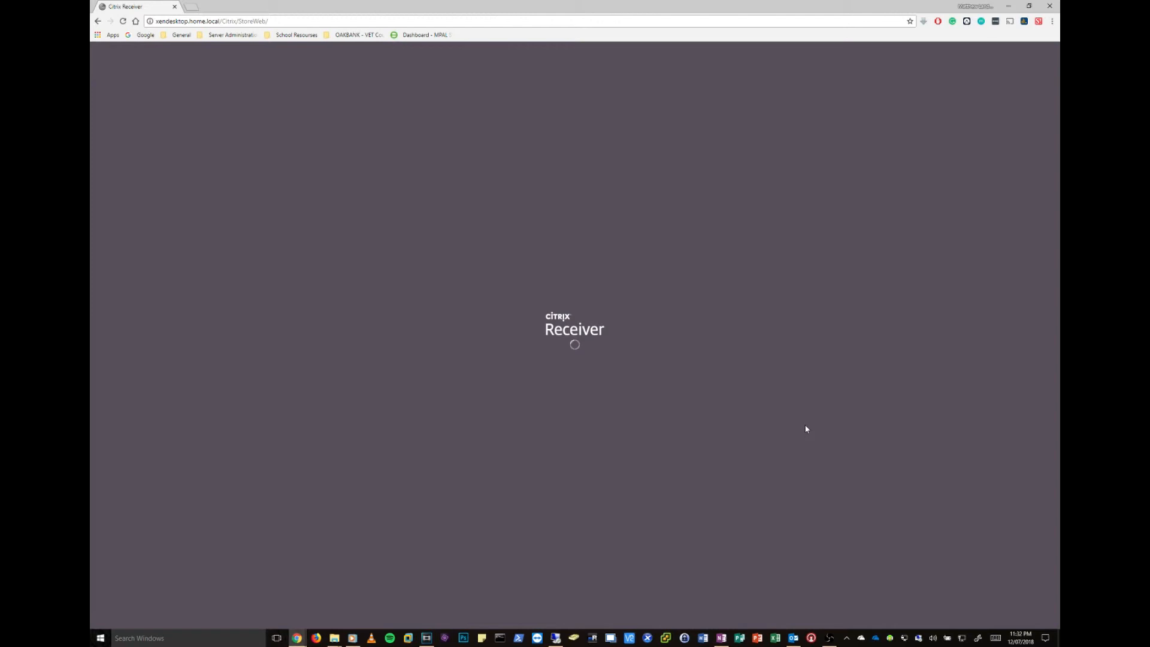
Log on to StoreFront with the domain user name and password.
{"action": "type", "text": "home"}
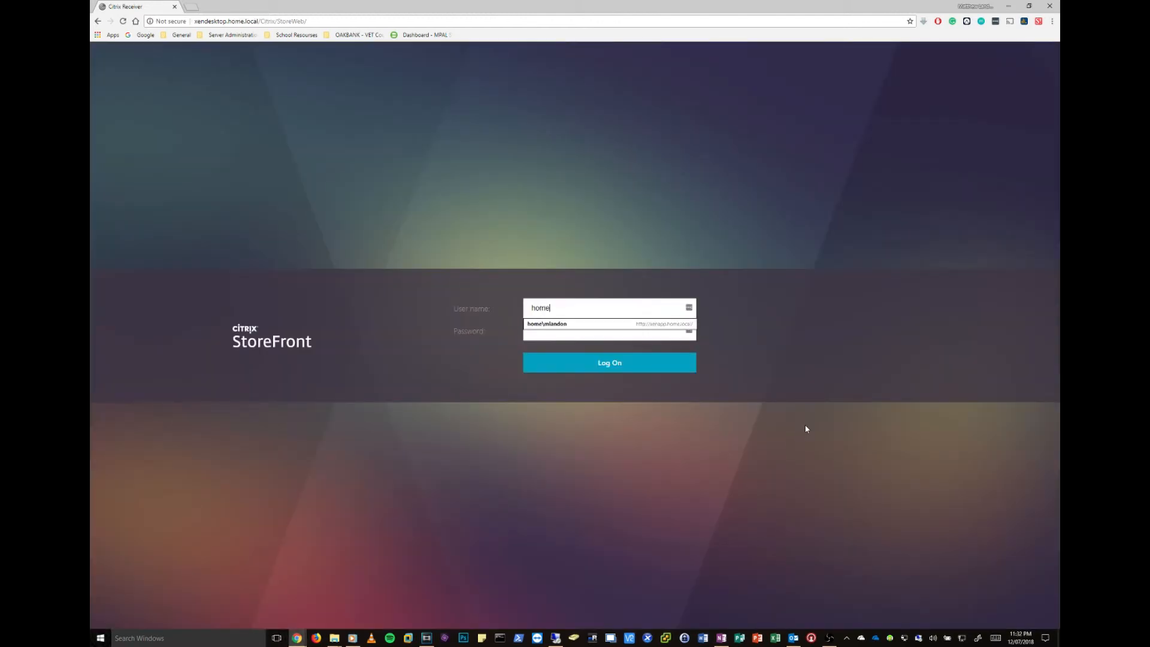
{"action": "type", "text": "\\mlandon.ad"}
{"action": "type", "text": "m"}
{"action": "key", "text": "Tab"}
{"action": "type", "text": "**********"}
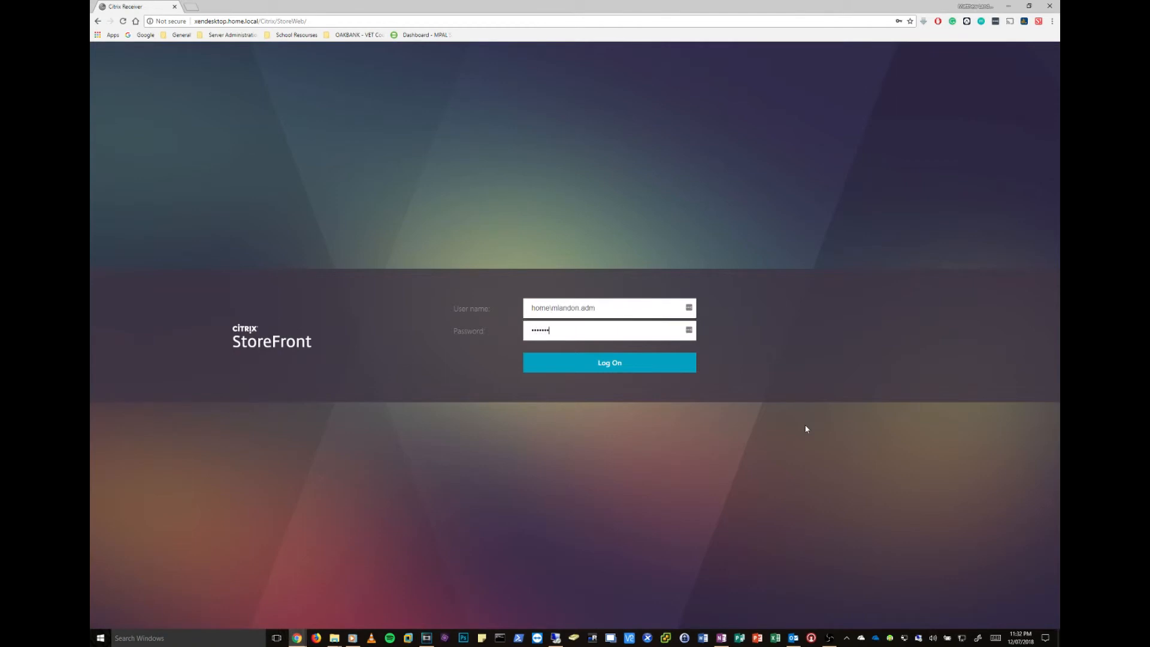
{"action": "type", "text": "***"}
{"action": "key", "text": "Return"}
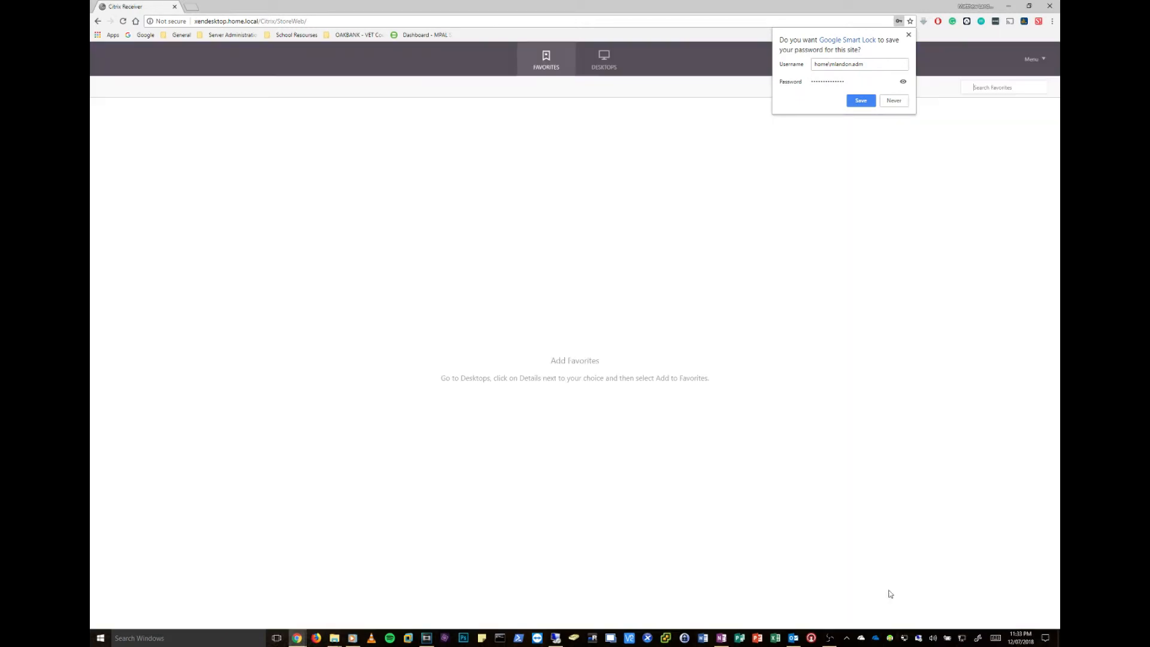
Launch General Desktop from the Desktops tab and acknowledge the cannot-start error.
{"action": "left_click", "coordinate": [583, 72]}
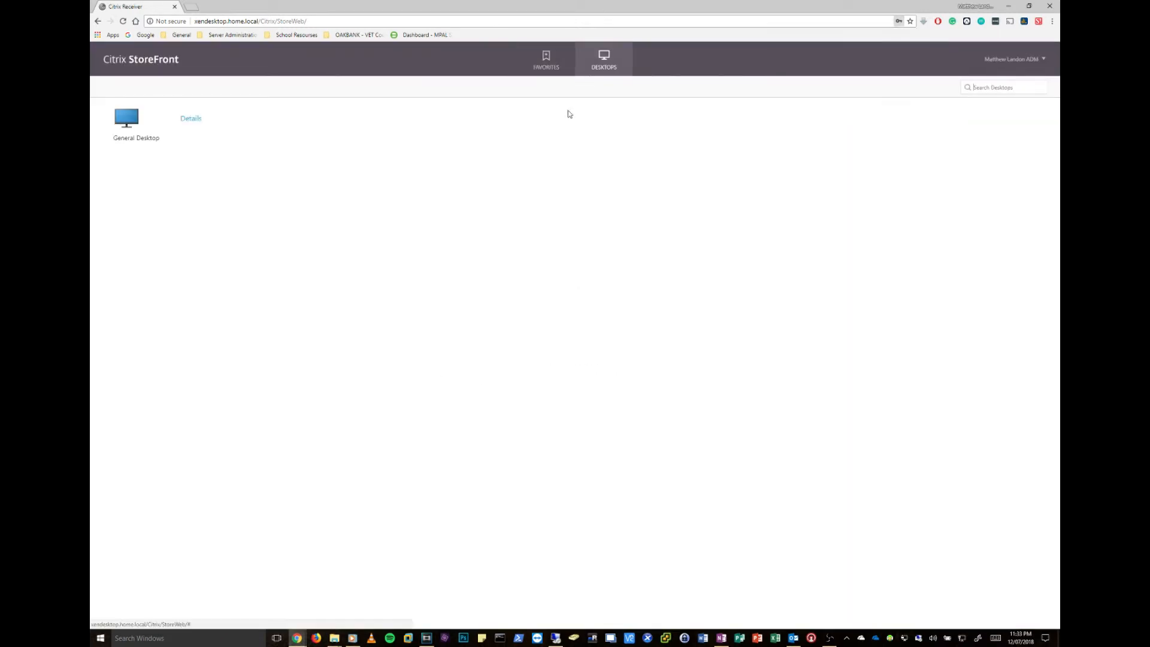
{"action": "left_click", "coordinate": [133, 135]}
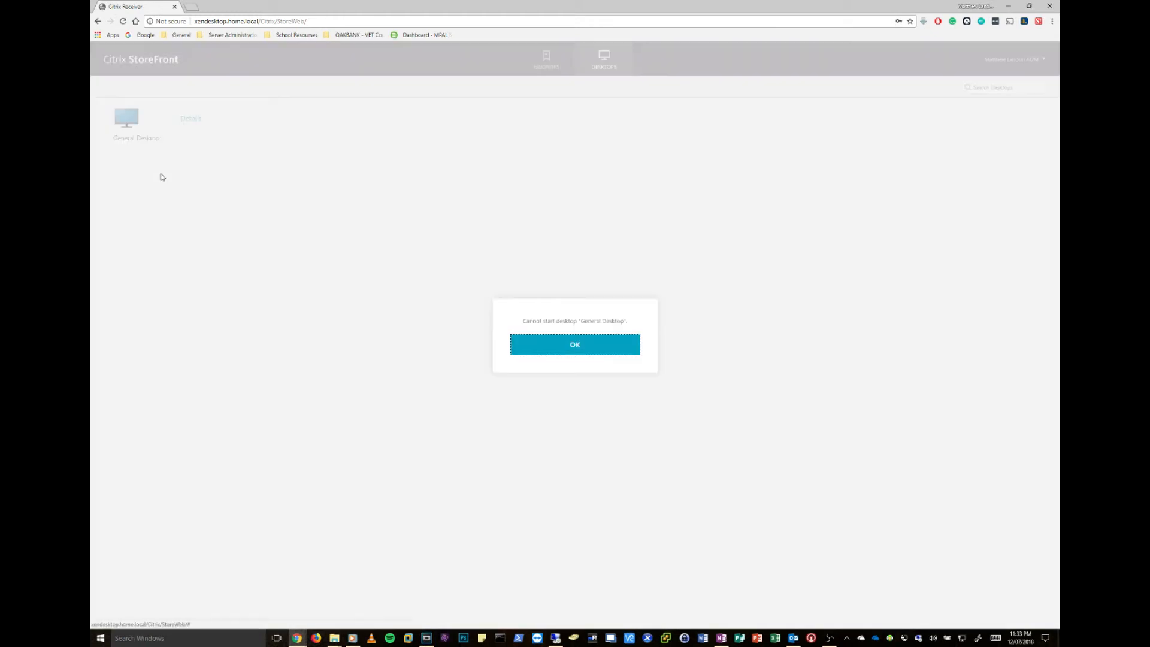
{"action": "left_click", "coordinate": [593, 349]}
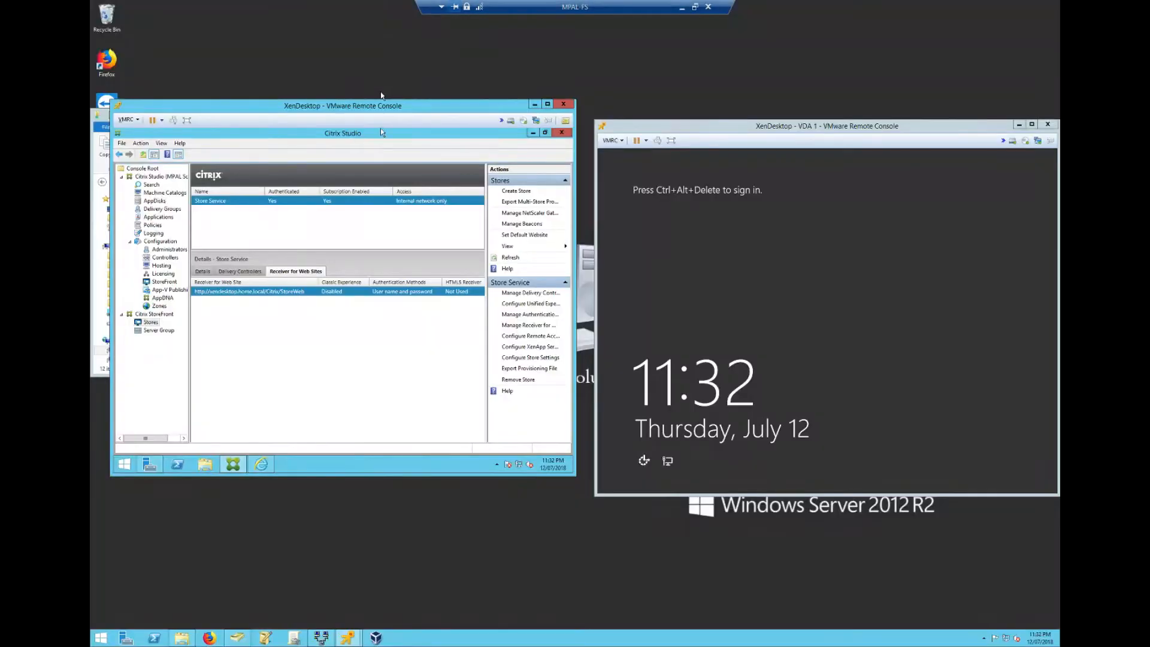
Check sessions on General Desktops machine XENDSKVDA-1, then bring the VDA 1 console forward.
{"action": "left_click_drag", "start_coordinate": [379, 128], "coordinate": [654, 196]}
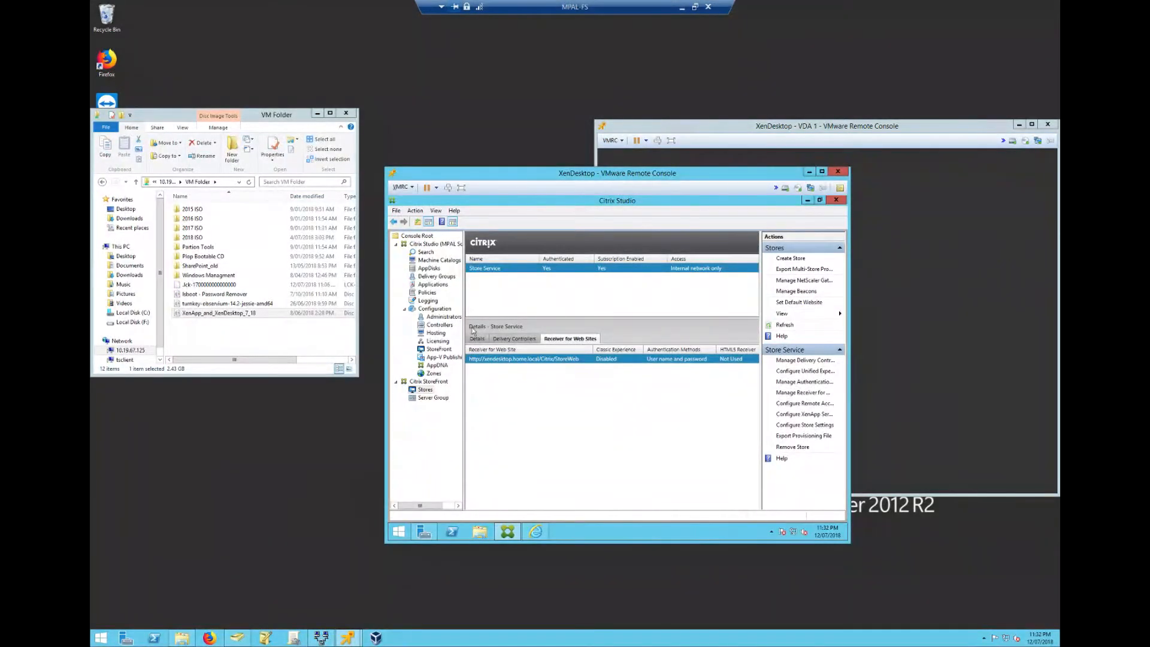
{"action": "left_click", "coordinate": [434, 277]}
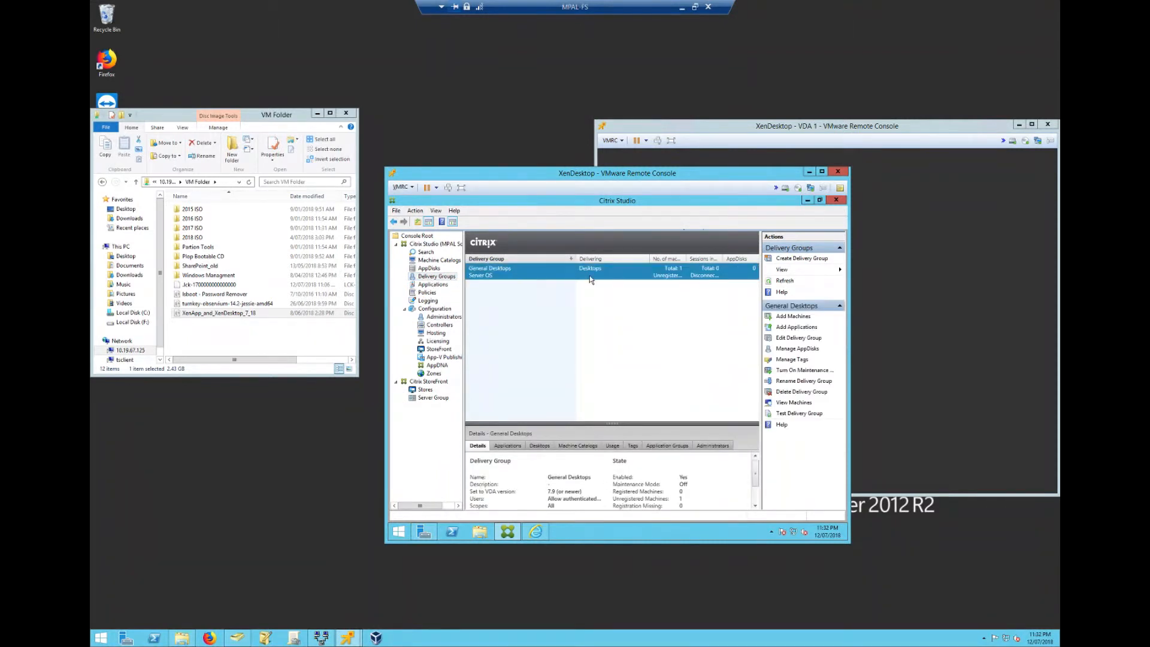
{"action": "double_click", "coordinate": [591, 268]}
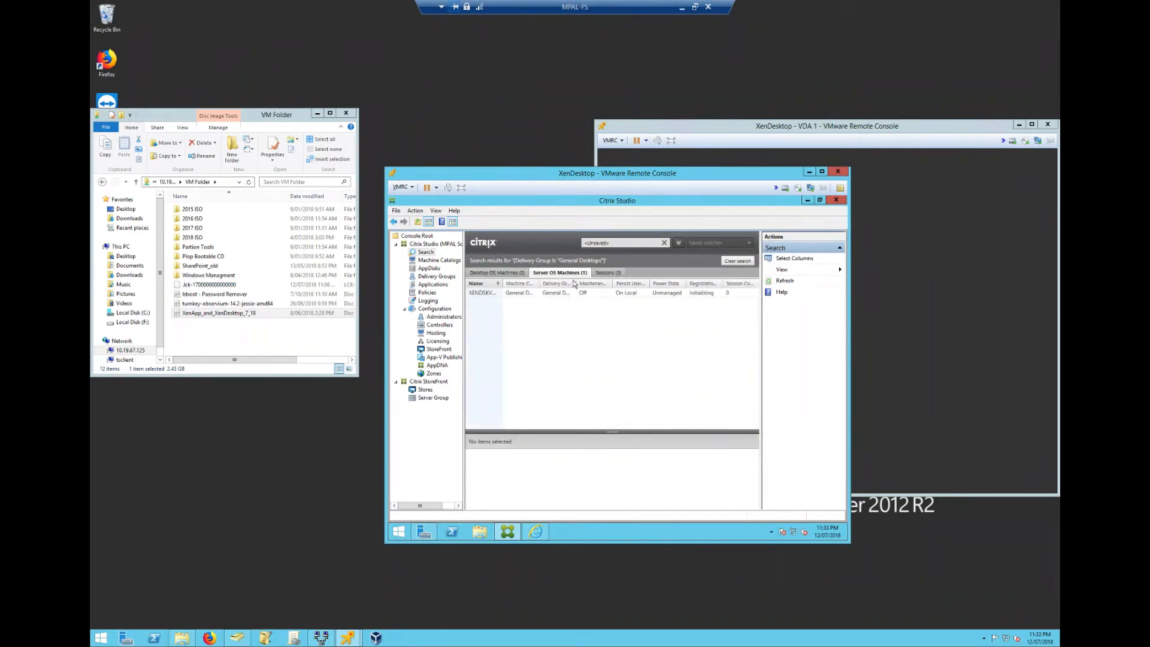
{"action": "right_click", "coordinate": [557, 297]}
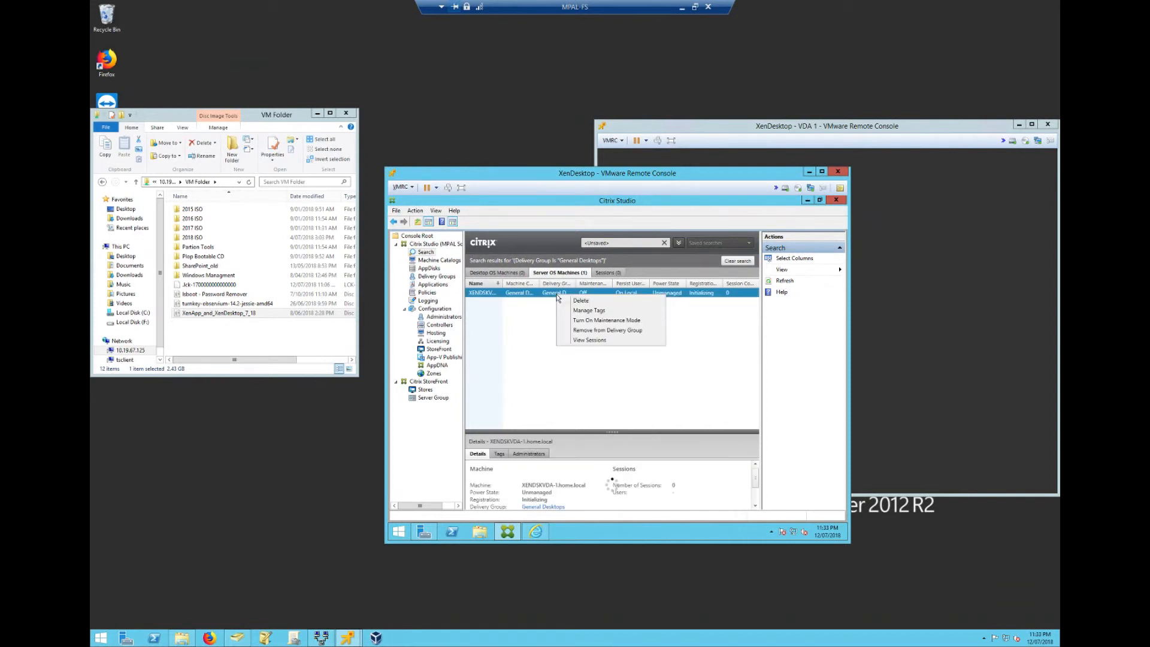
{"action": "left_click", "coordinate": [582, 341]}
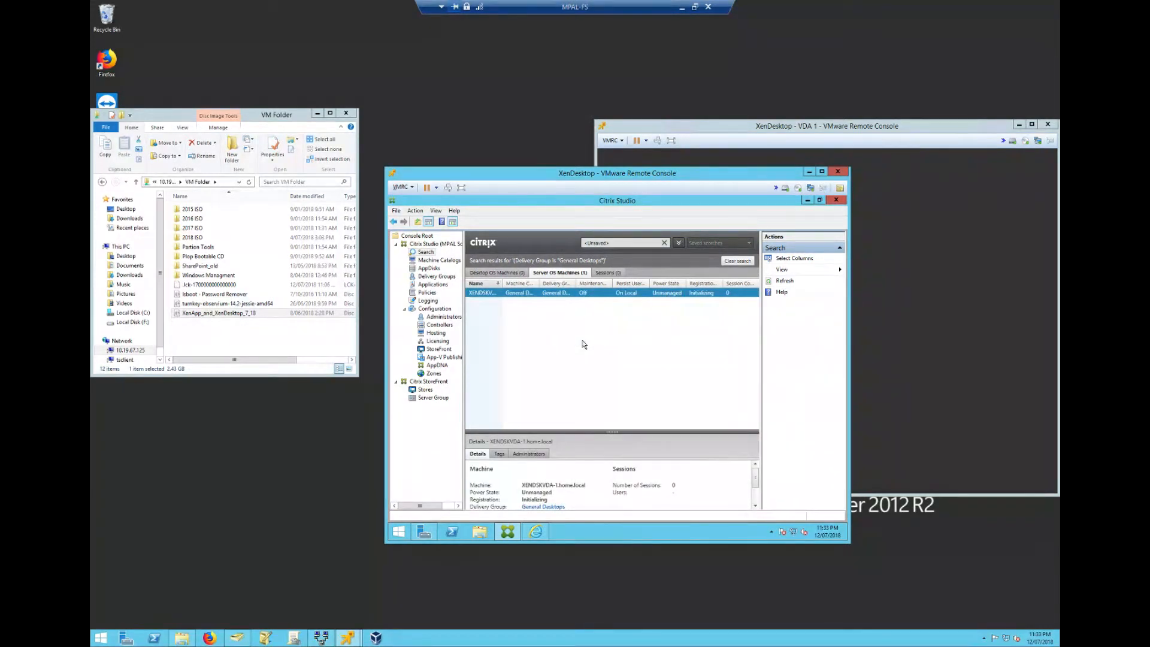
{"action": "left_click", "coordinate": [557, 274]}
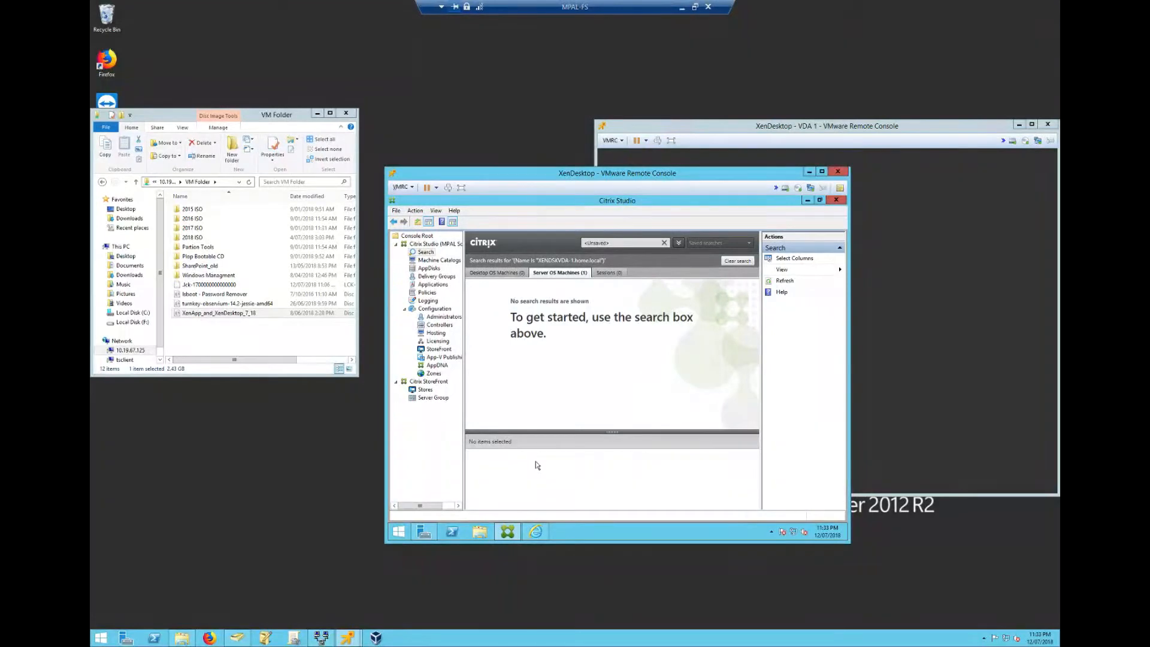
{"action": "left_click", "coordinate": [901, 377]}
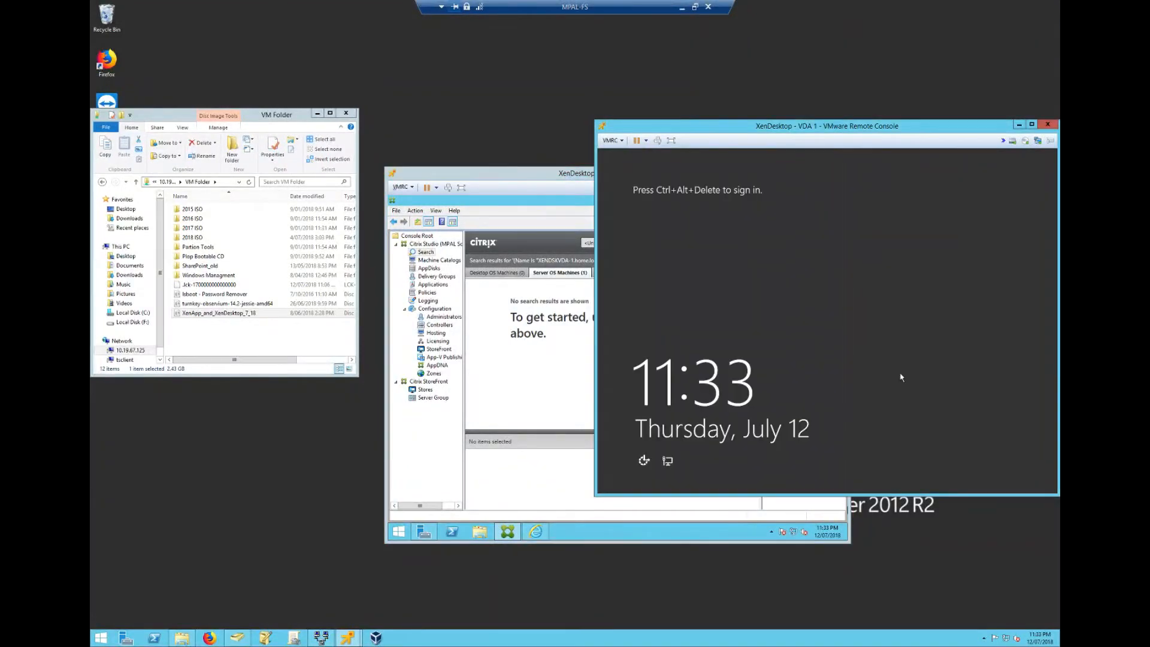
Sign in to VDA 1 as another user with the domain administrator account and password.
{"action": "key", "text": "ctrl+alt+Insert"}
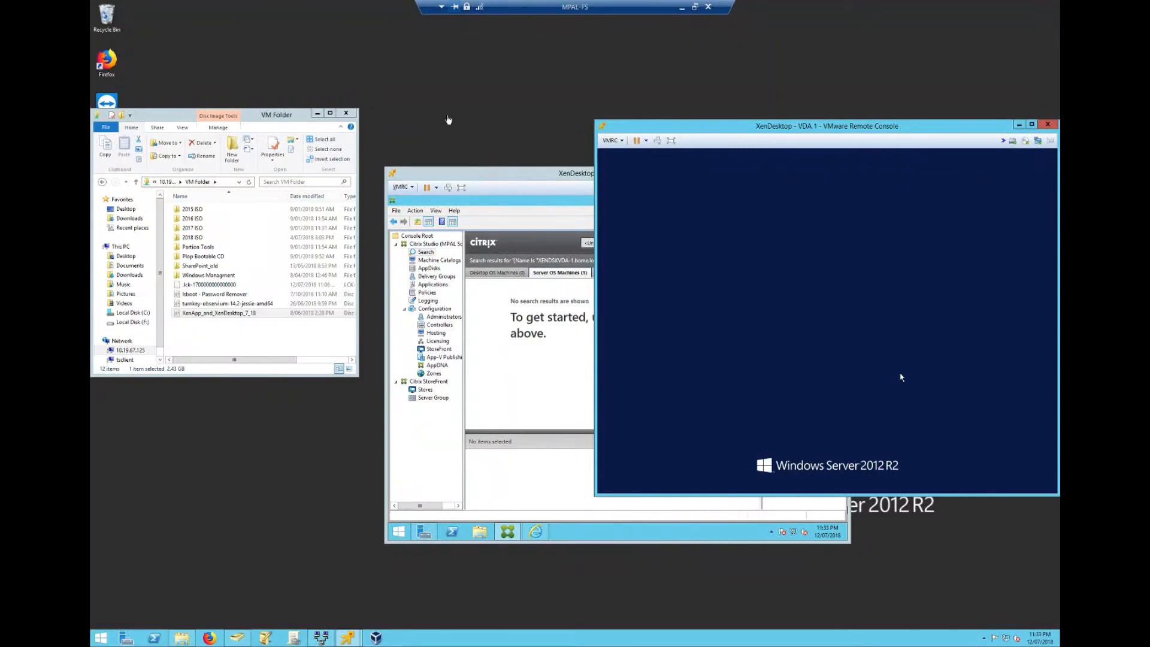
{"action": "type", "text": "m"}
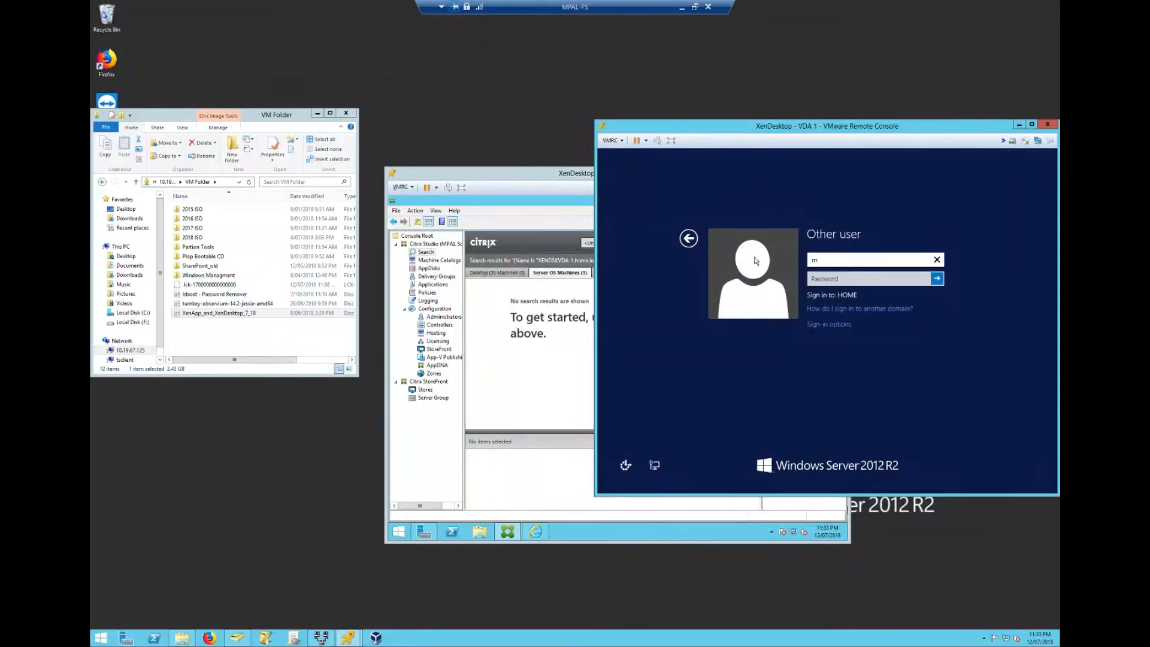
{"action": "type", "text": "landon.adm"}
{"action": "key", "text": "Tab"}
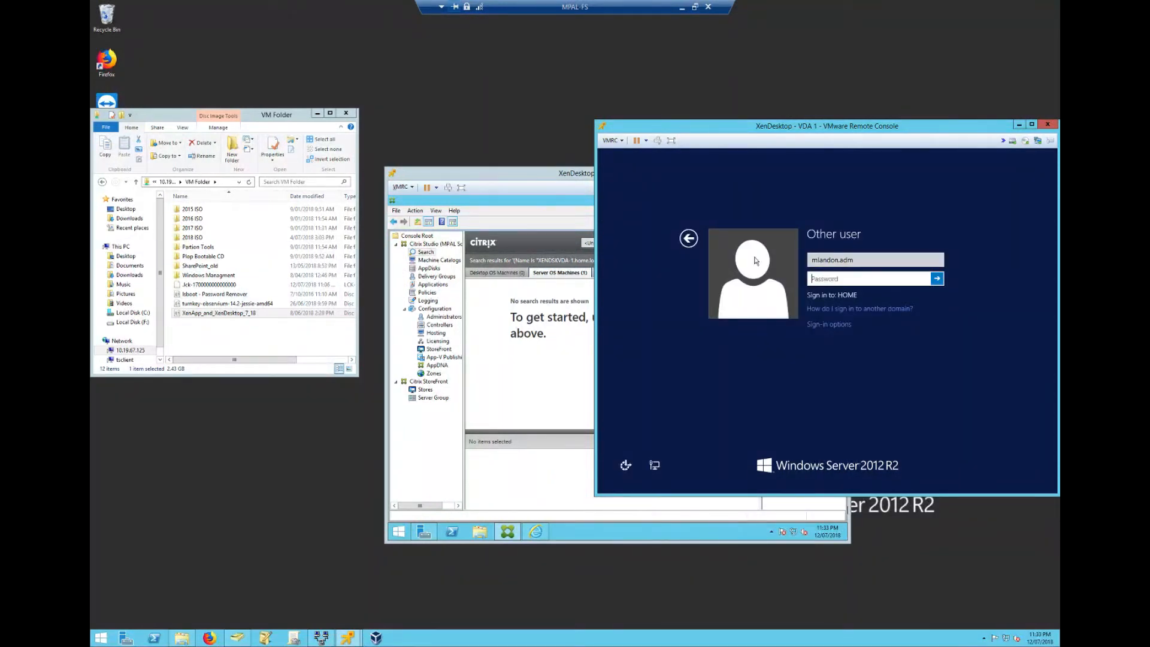
{"action": "type", "text": "••••••••••••••••••••"}
{"action": "key", "text": "Return"}
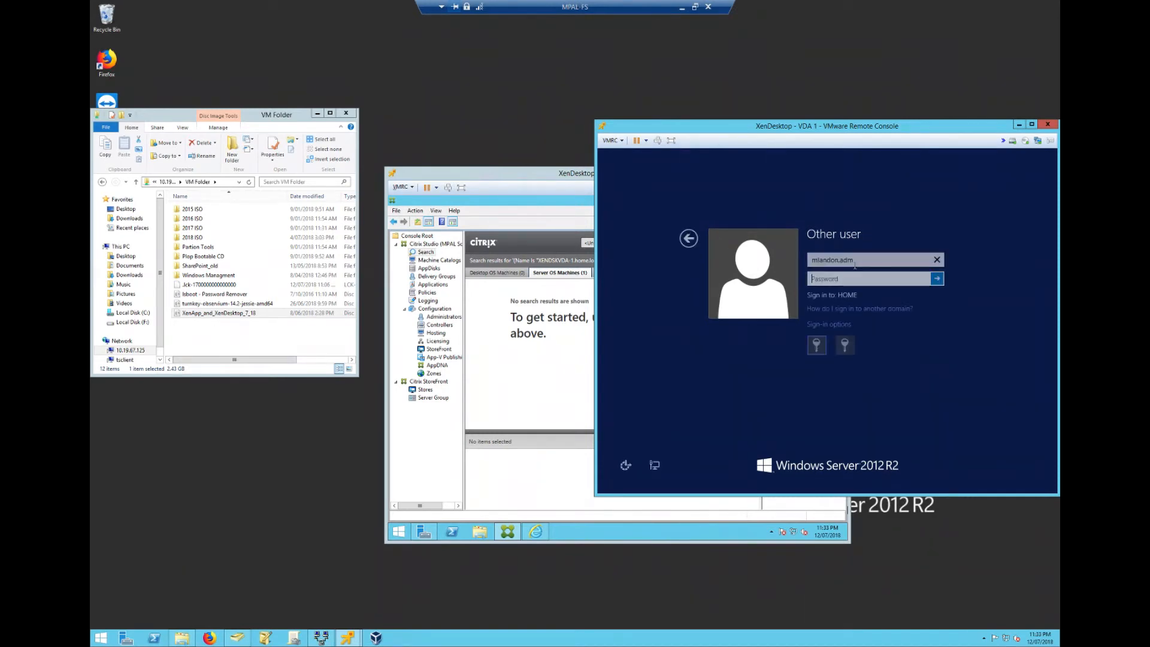
{"action": "type", "text": "••••••••••••"}
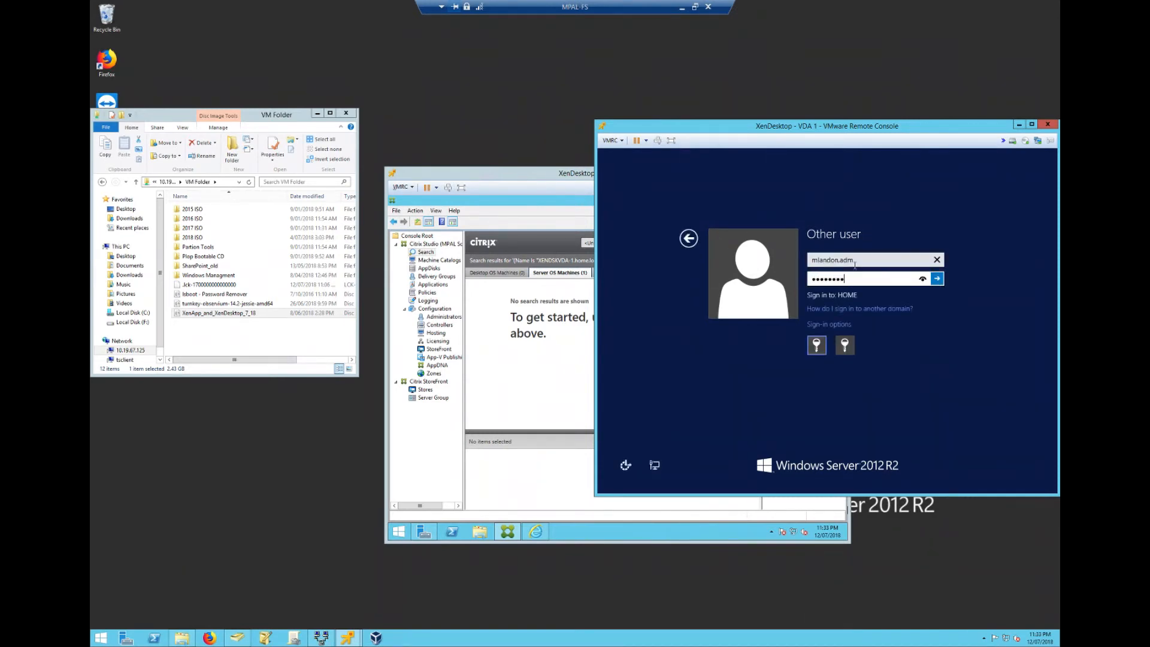
{"action": "key", "text": "Return"}
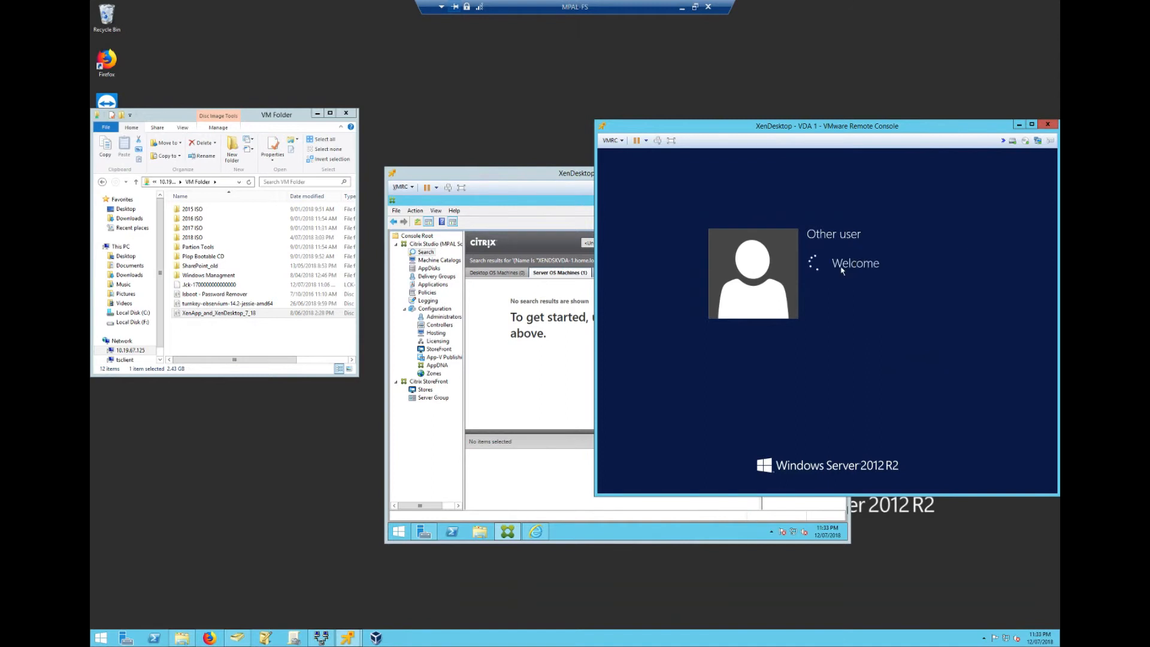
{"action": "left_click_drag", "start_coordinate": [505, 171], "coordinate": [322, 108]}
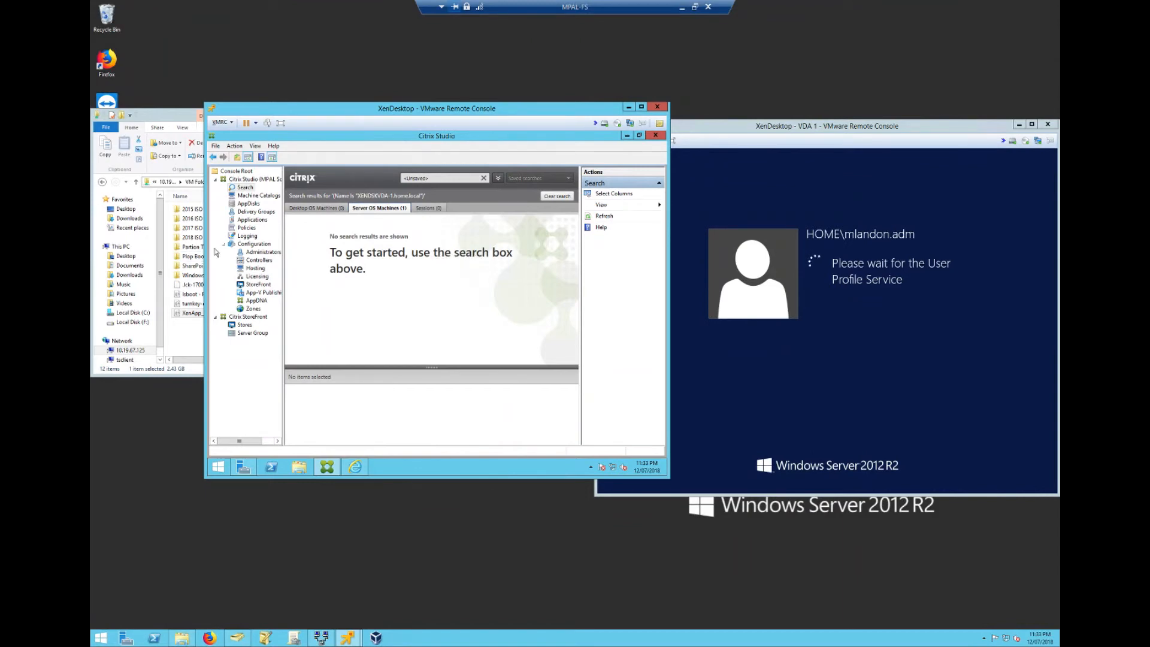
Open Edit Delivery Group for General Desktops and enlarge the console window slightly.
{"action": "left_click", "coordinate": [252, 211]}
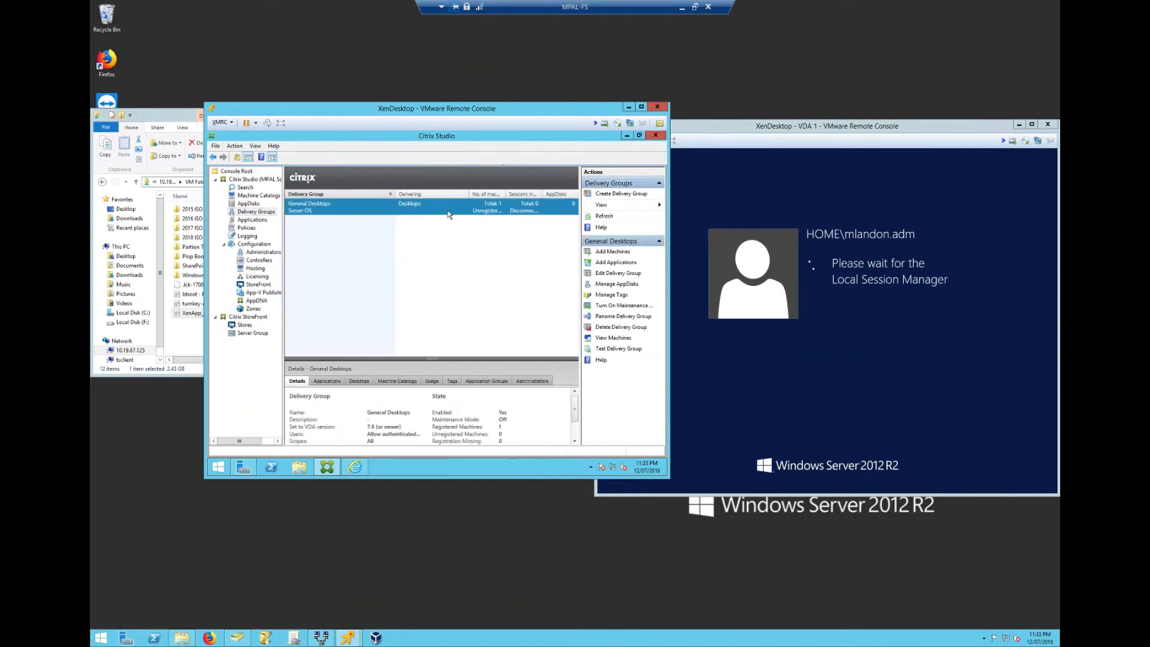
{"action": "right_click", "coordinate": [482, 213]}
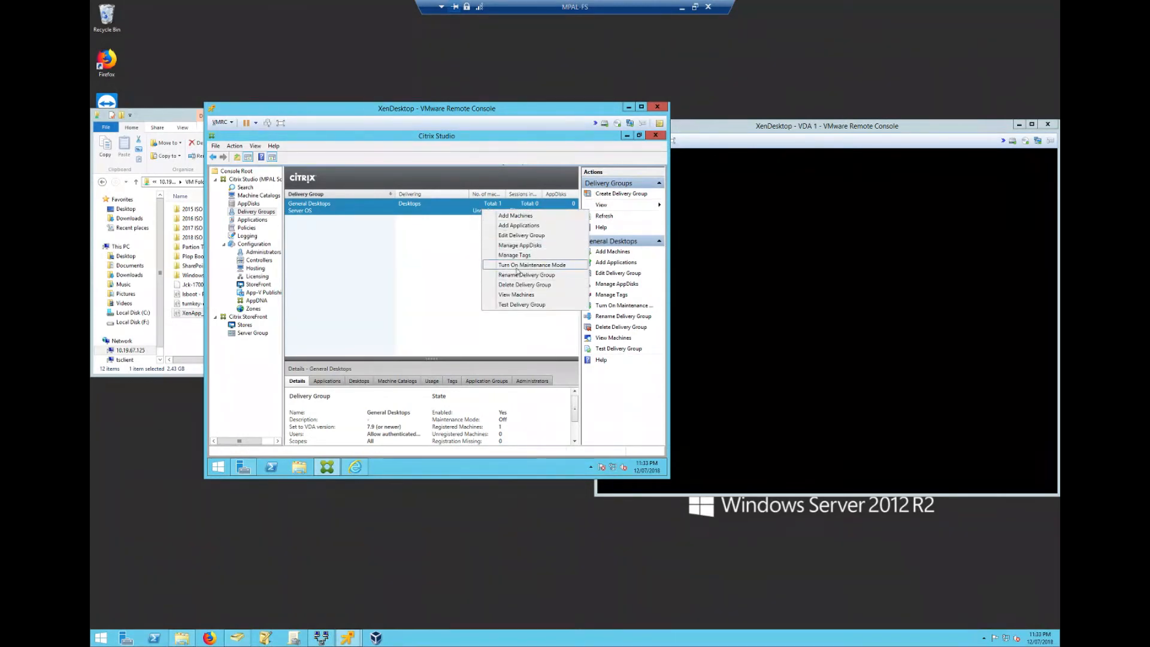
{"action": "left_click", "coordinate": [522, 238]}
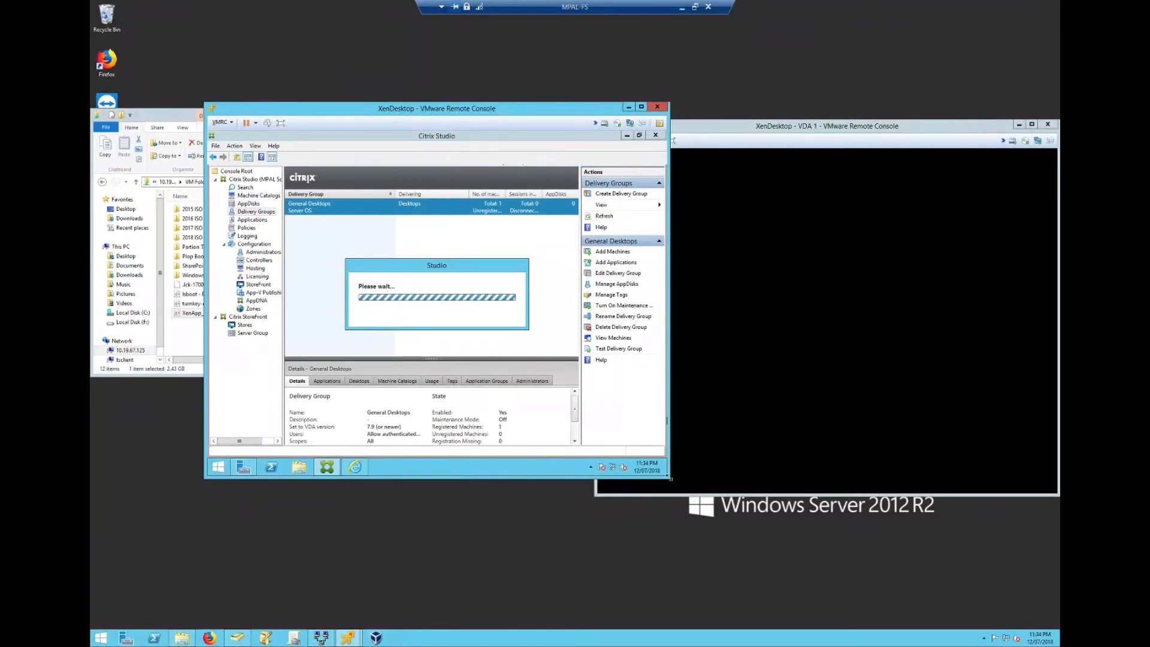
{"action": "left_click_drag", "start_coordinate": [670, 479], "coordinate": [767, 552]}
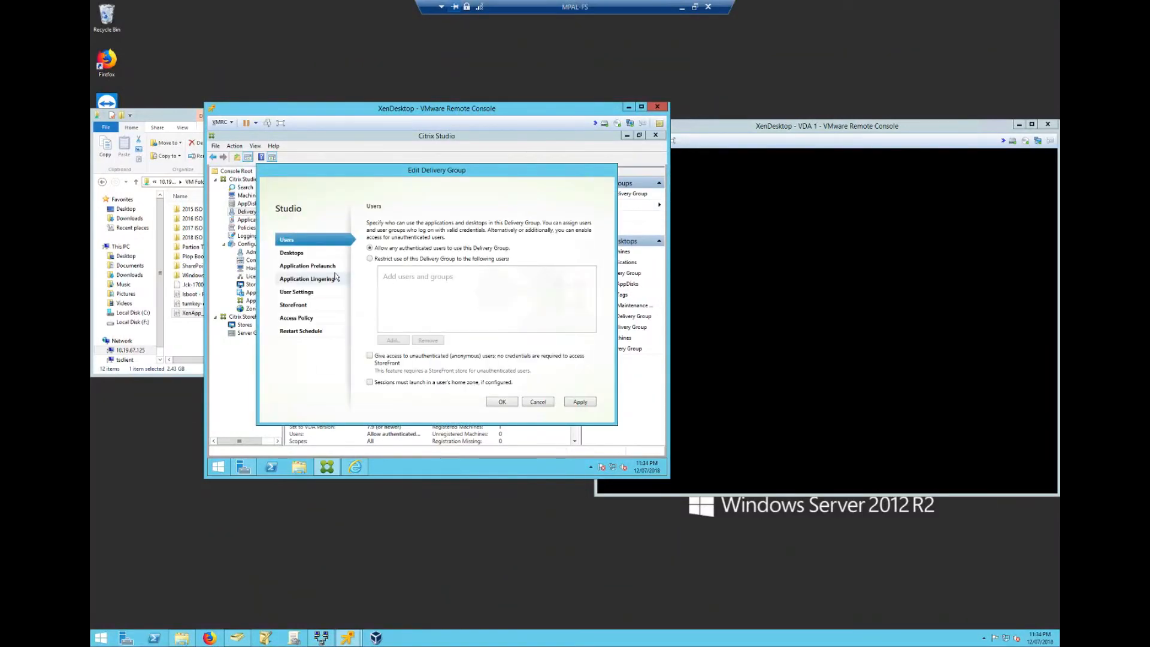
Set General Desktops' StoreFront option to 'Automatically, using the StoreFront servers selected below' and add a new server.
{"action": "left_click", "coordinate": [293, 252]}
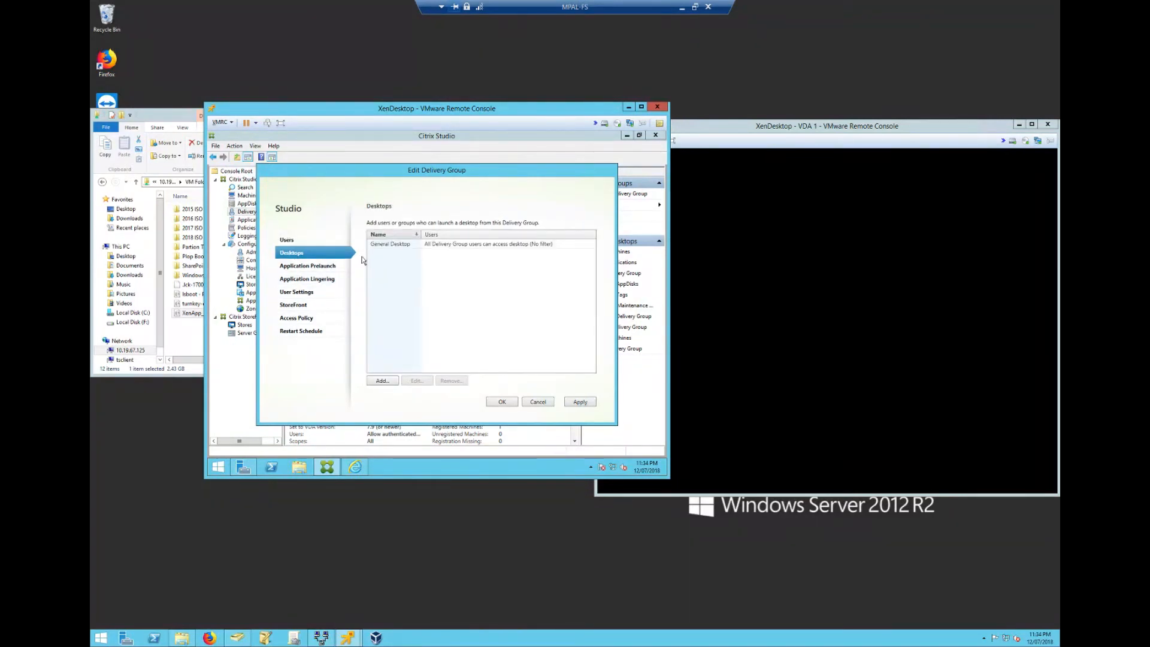
{"action": "left_click", "coordinate": [395, 245]}
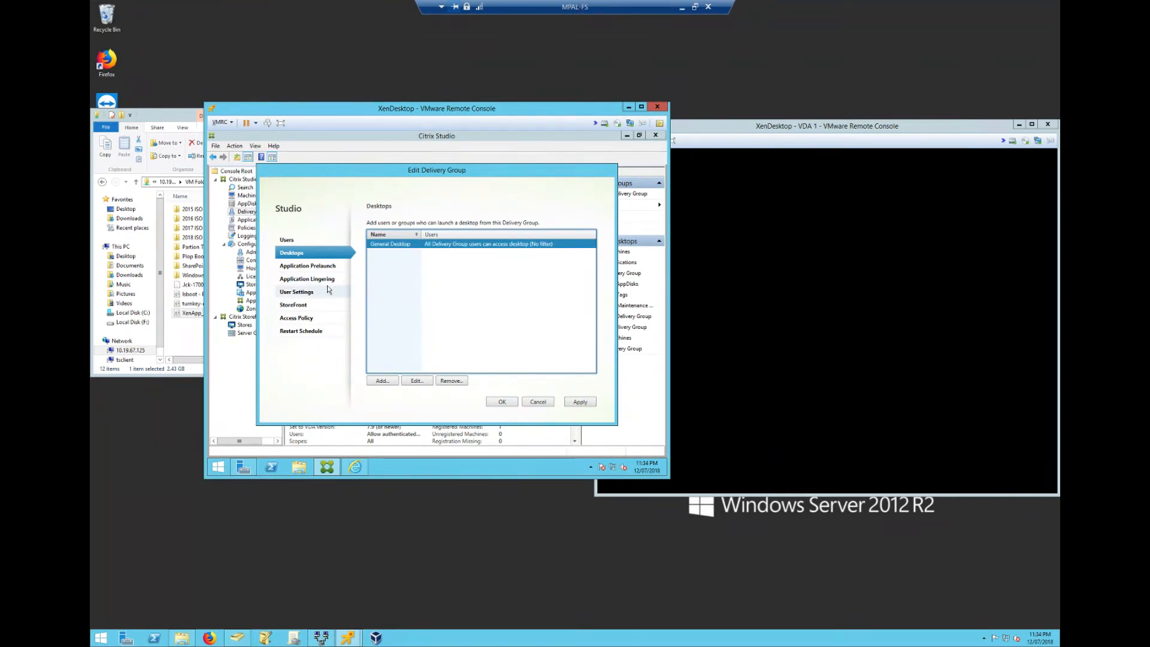
{"action": "left_click", "coordinate": [293, 306]}
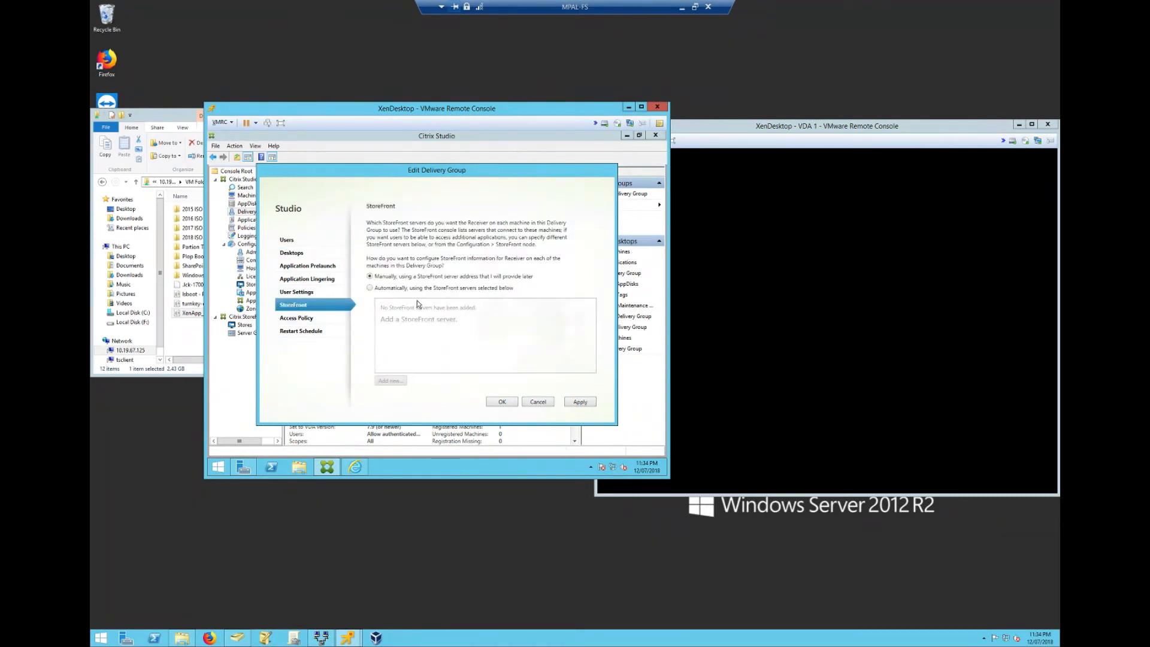
{"action": "left_click", "coordinate": [429, 289]}
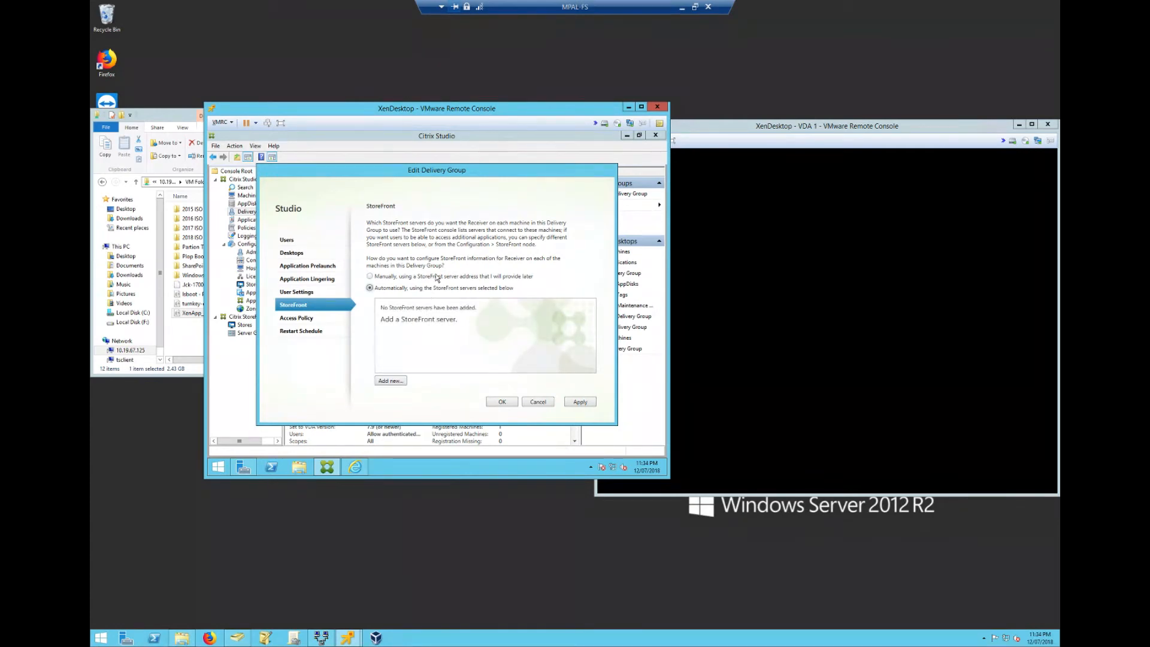
{"action": "left_click", "coordinate": [391, 384]}
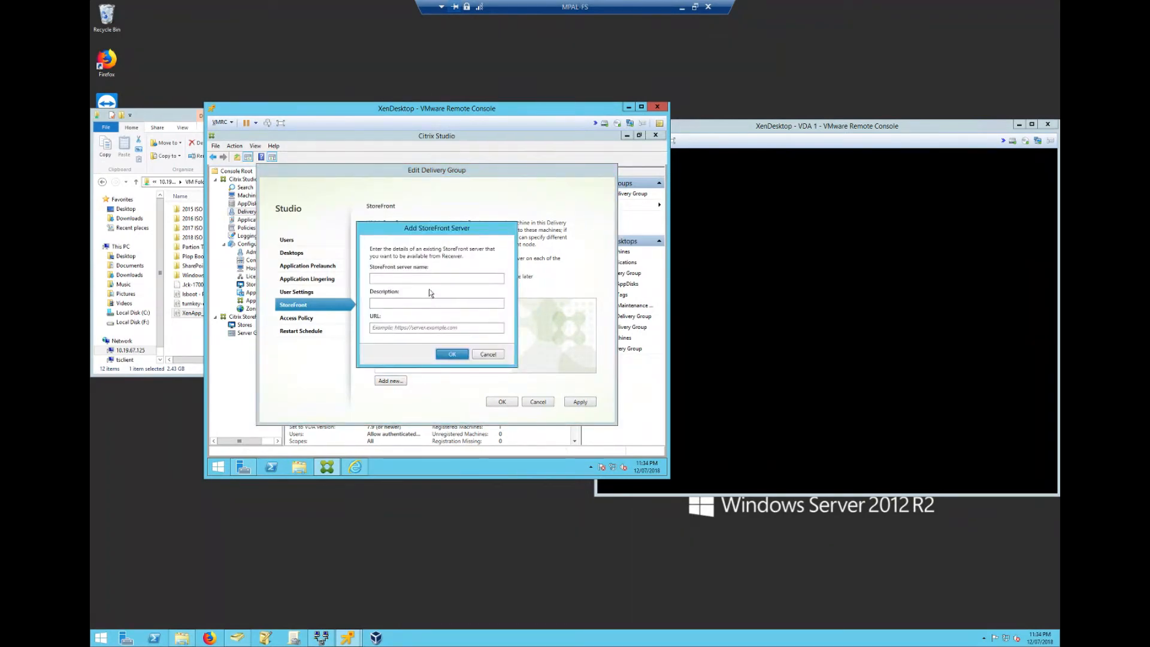
{"action": "left_click", "coordinate": [436, 279]}
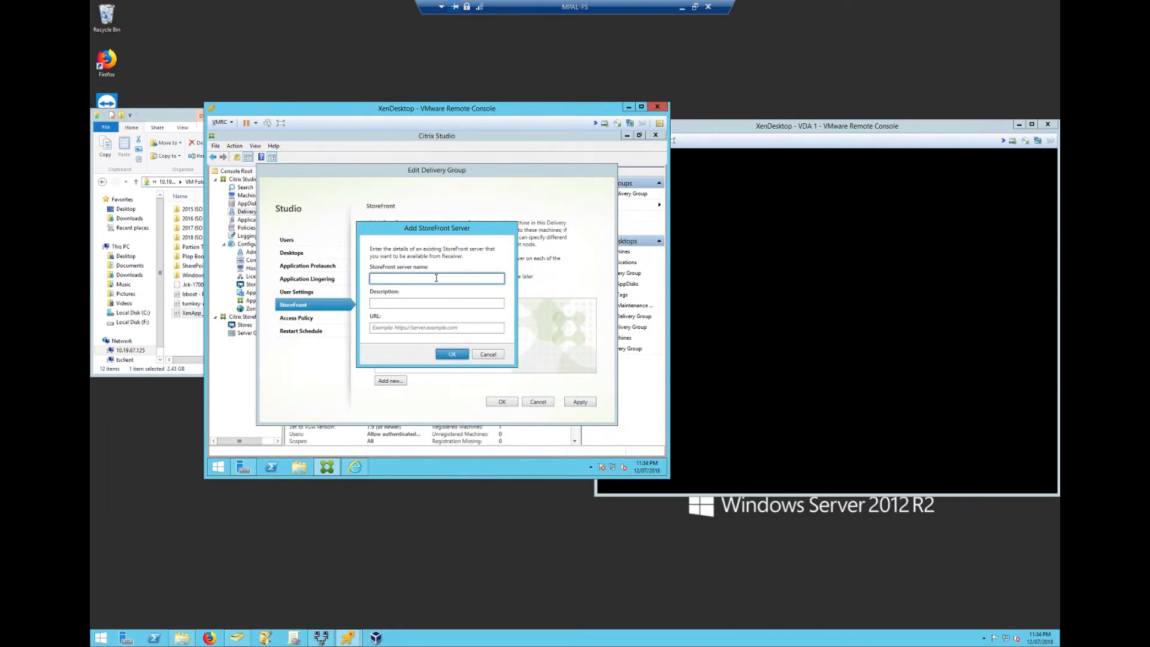
{"action": "type", "text": "http://xendesktop.home.local/Citrix/StoreWeb"}
{"action": "left_click", "coordinate": [426, 303]}
{"action": "type", "text": "StoreWeb"}
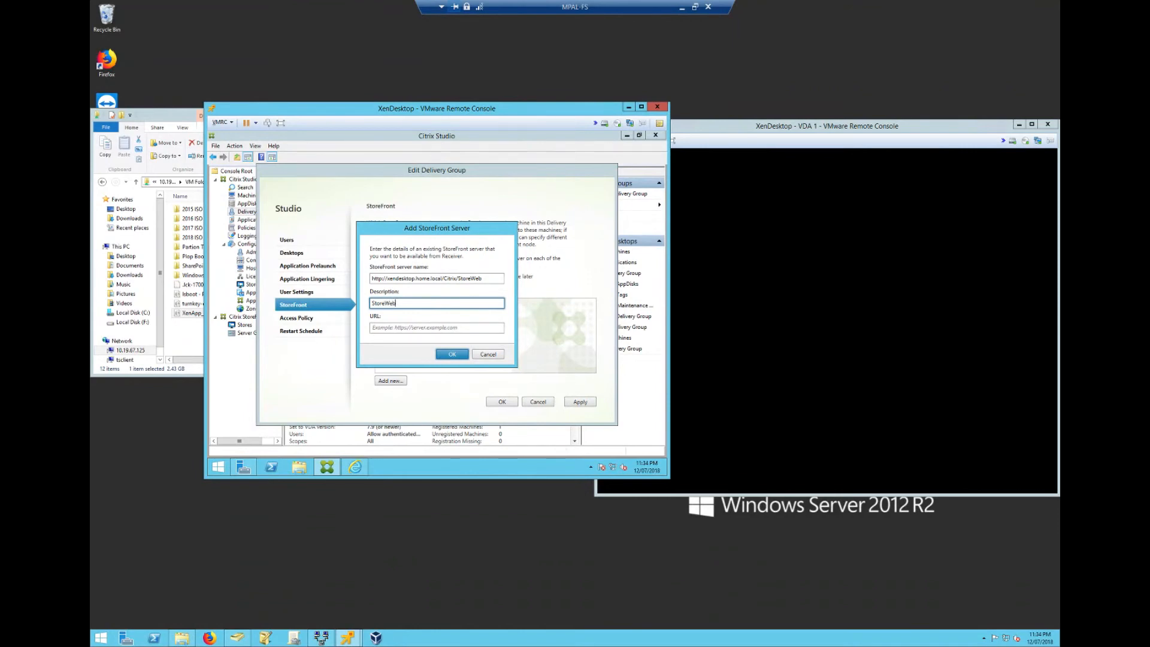
{"action": "left_click", "coordinate": [428, 327]}
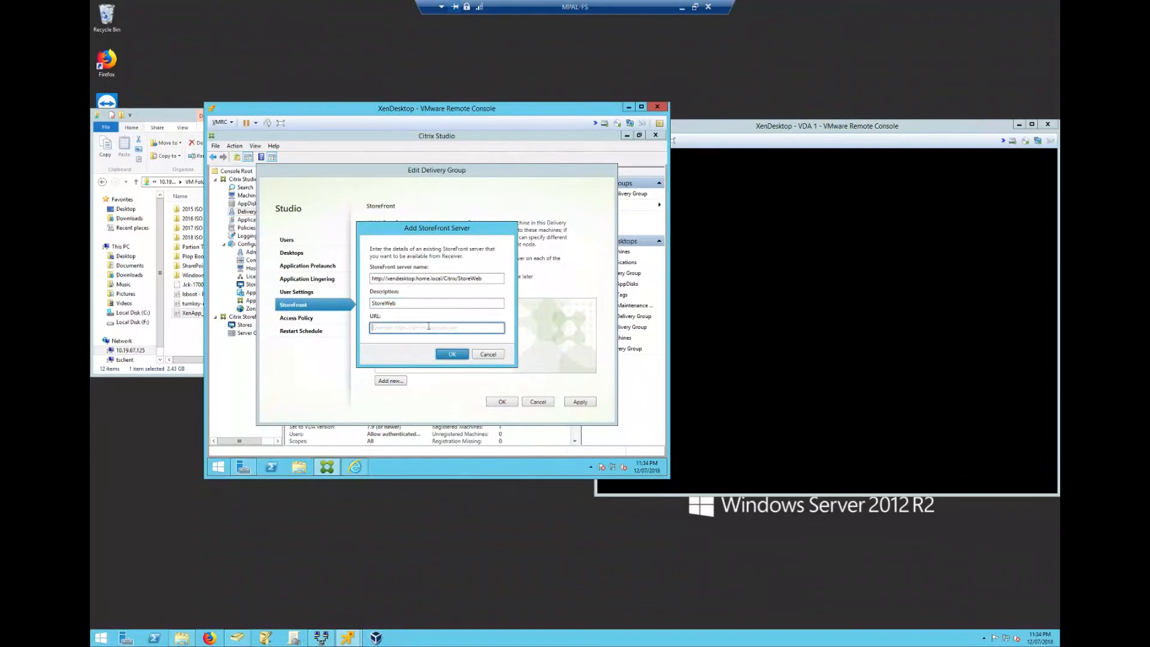
{"action": "type", "text": "http://xendesktop.home.local/Citrix/StoreWeb"}
{"action": "triple_click", "coordinate": [460, 280]}
{"action": "type", "text": "StoreWeb"}
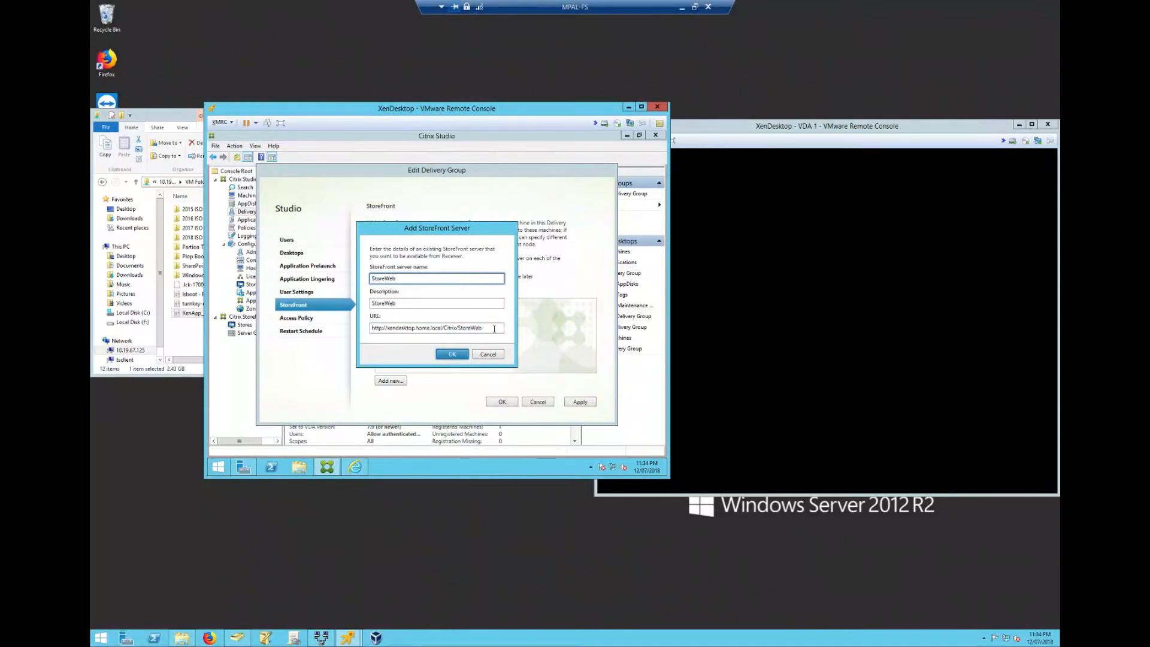
{"action": "left_click", "coordinate": [453, 355]}
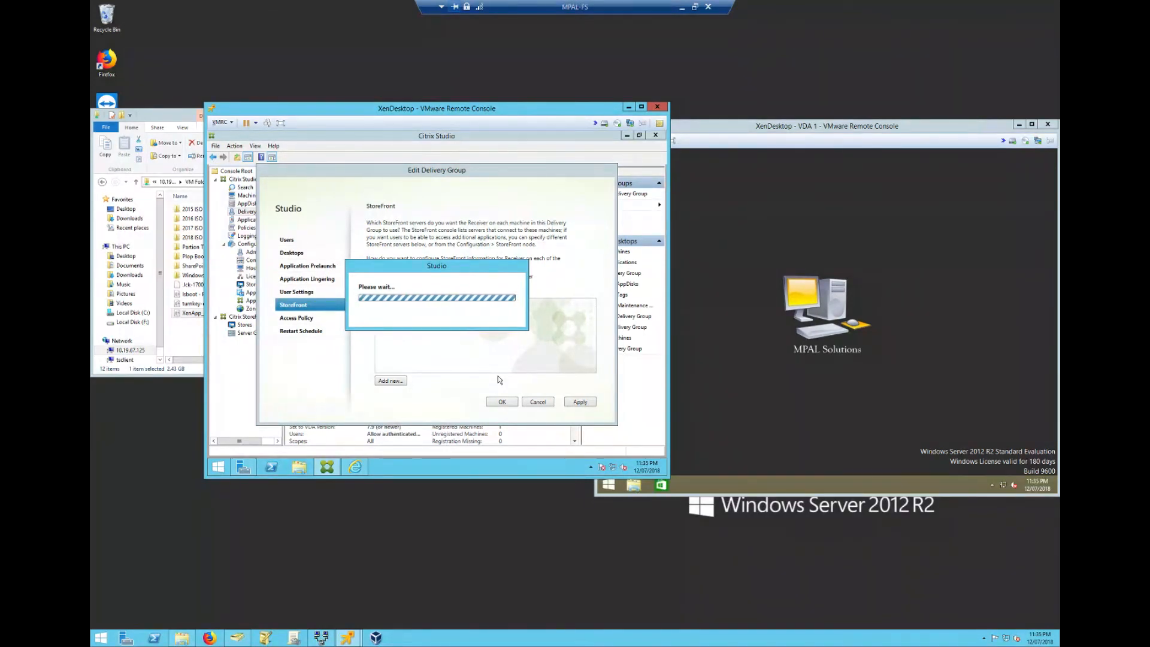
Go to VDA 1's Windows desktop from its Start screen, then return to Studio.
{"action": "left_click", "coordinate": [780, 402]}
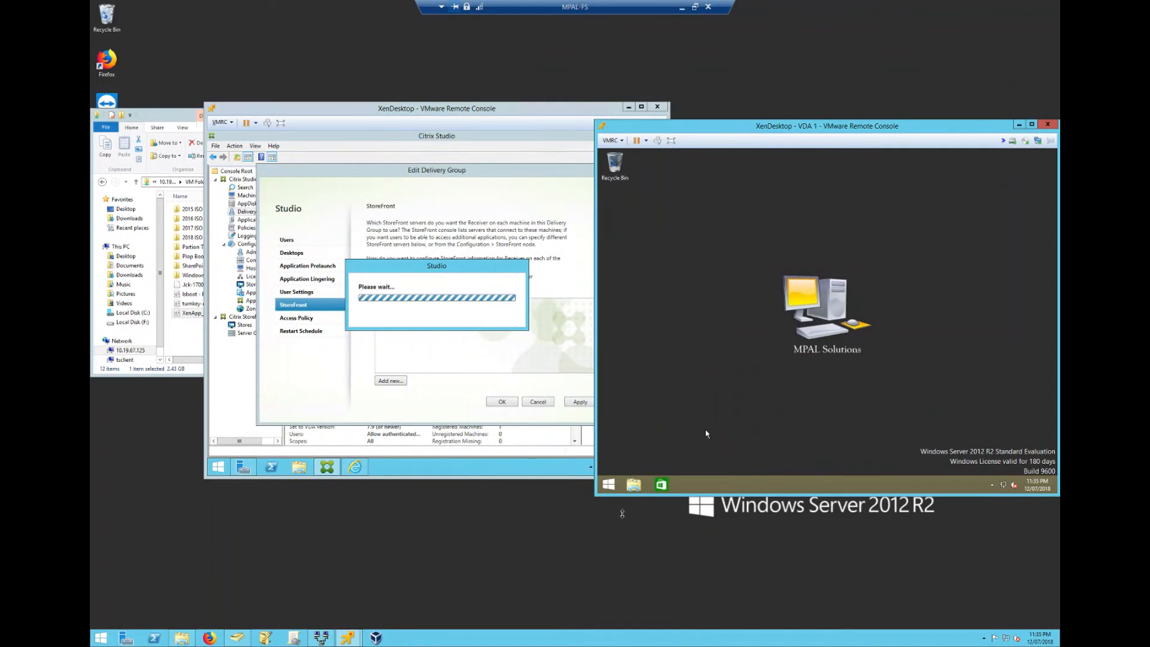
{"action": "left_click", "coordinate": [609, 485]}
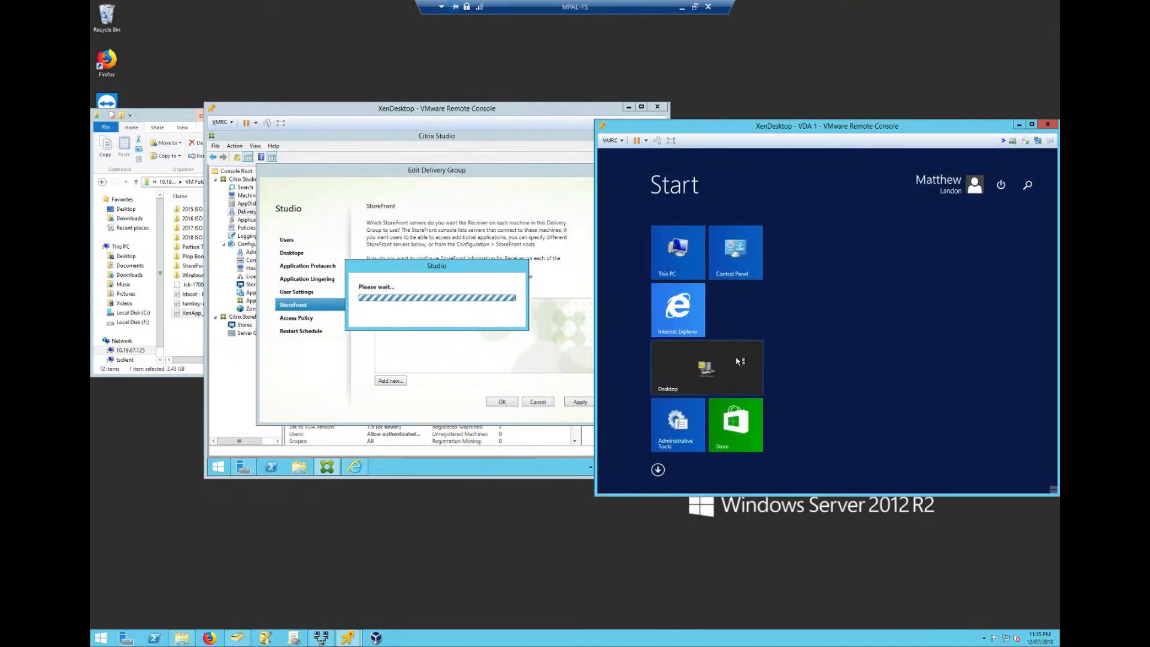
{"action": "left_click", "coordinate": [739, 361]}
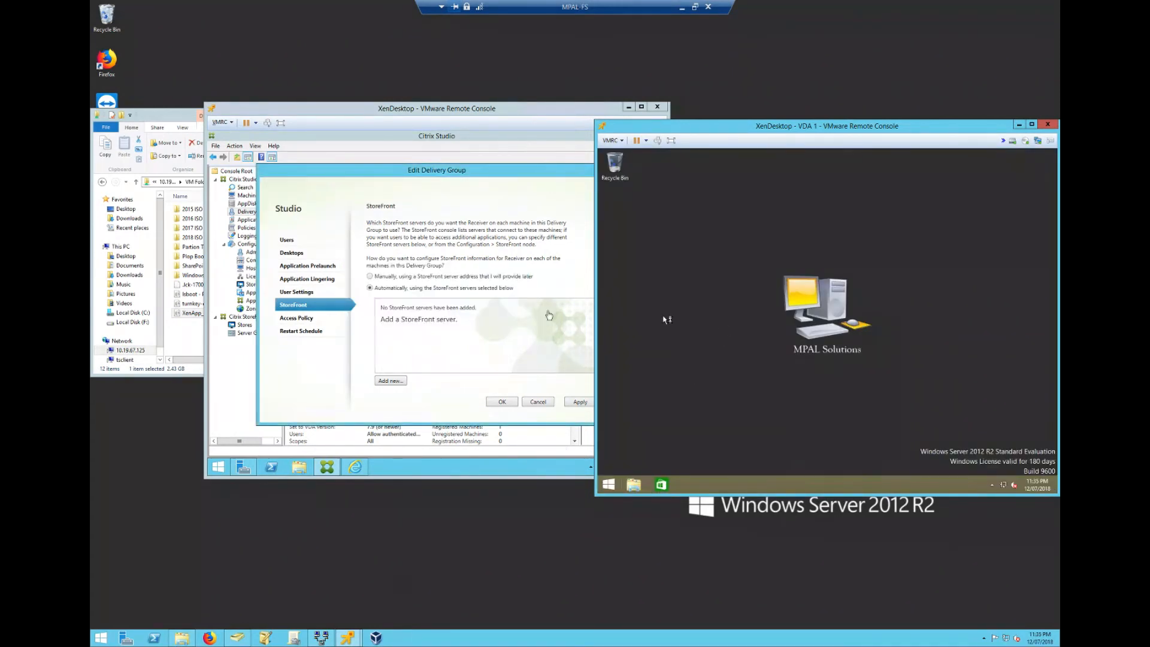
{"action": "left_click", "coordinate": [520, 324]}
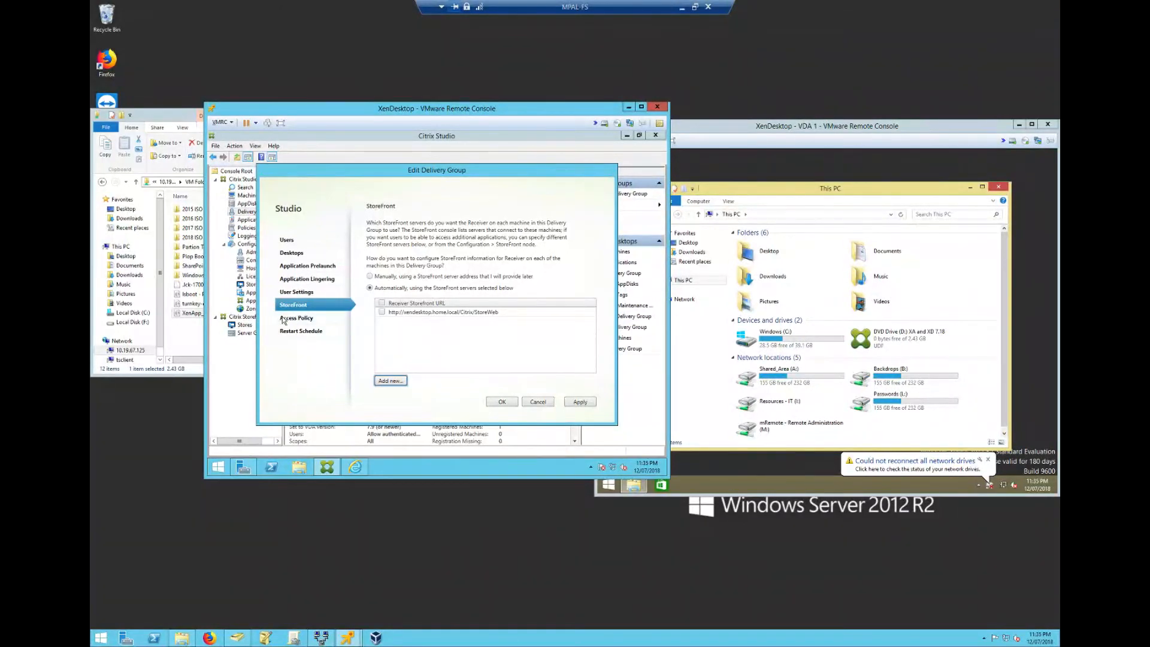
Tick the StoreWeb StoreFront URL for the group and open its Access Policy page.
{"action": "left_click", "coordinate": [284, 319]}
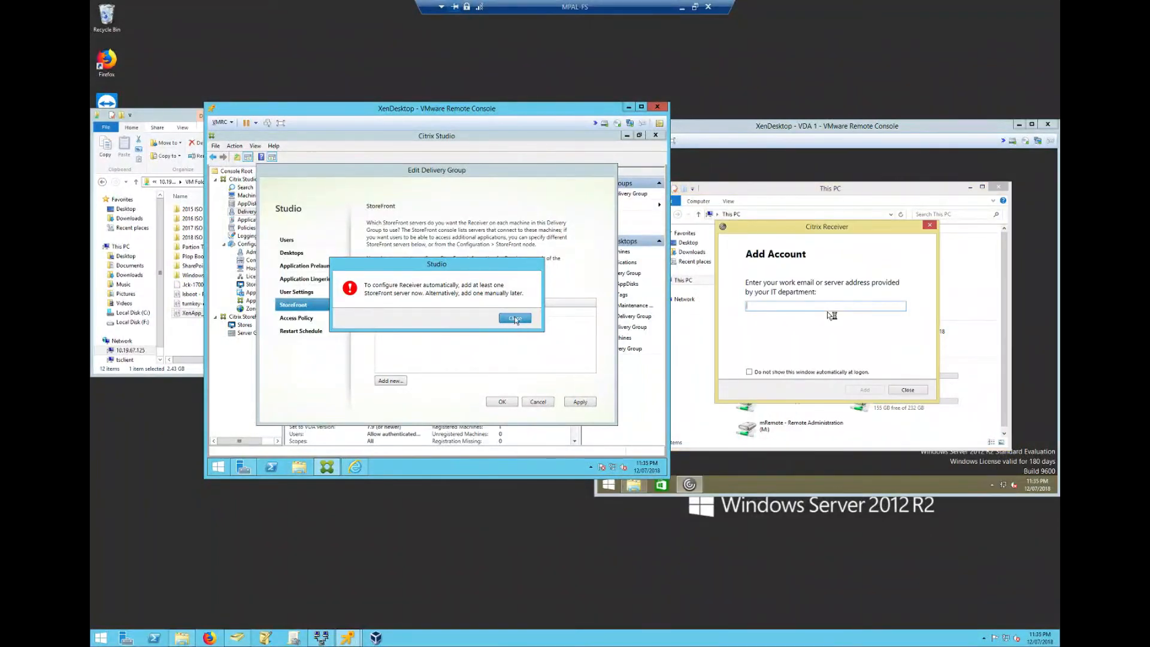
{"action": "left_click", "coordinate": [515, 318]}
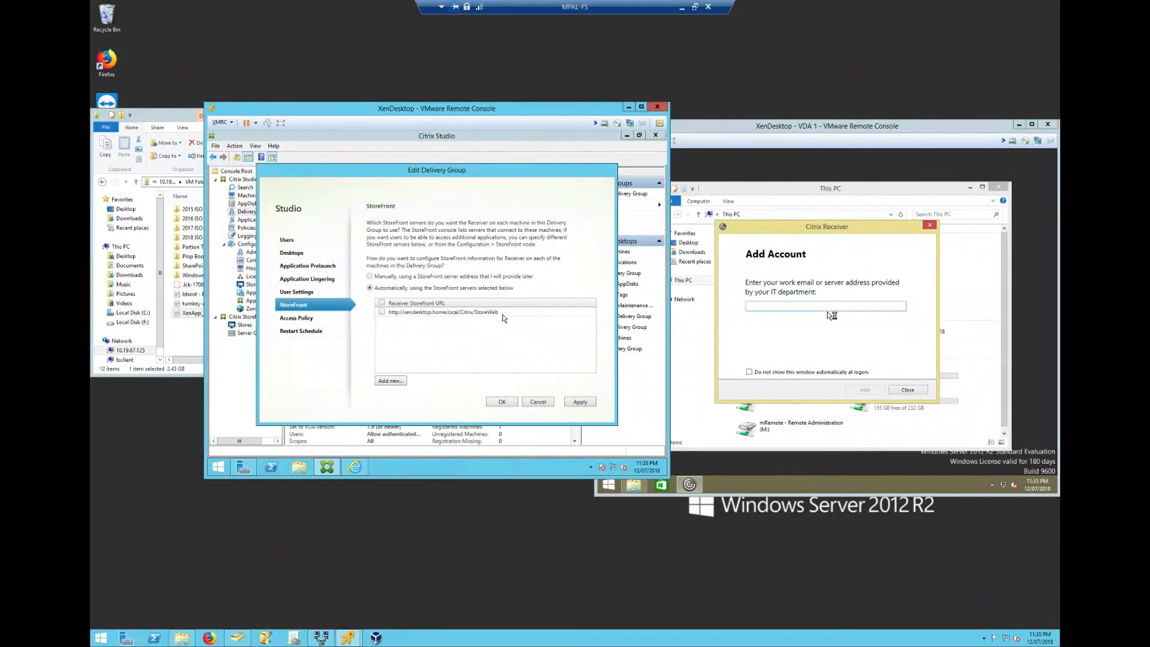
{"action": "left_click", "coordinate": [383, 313]}
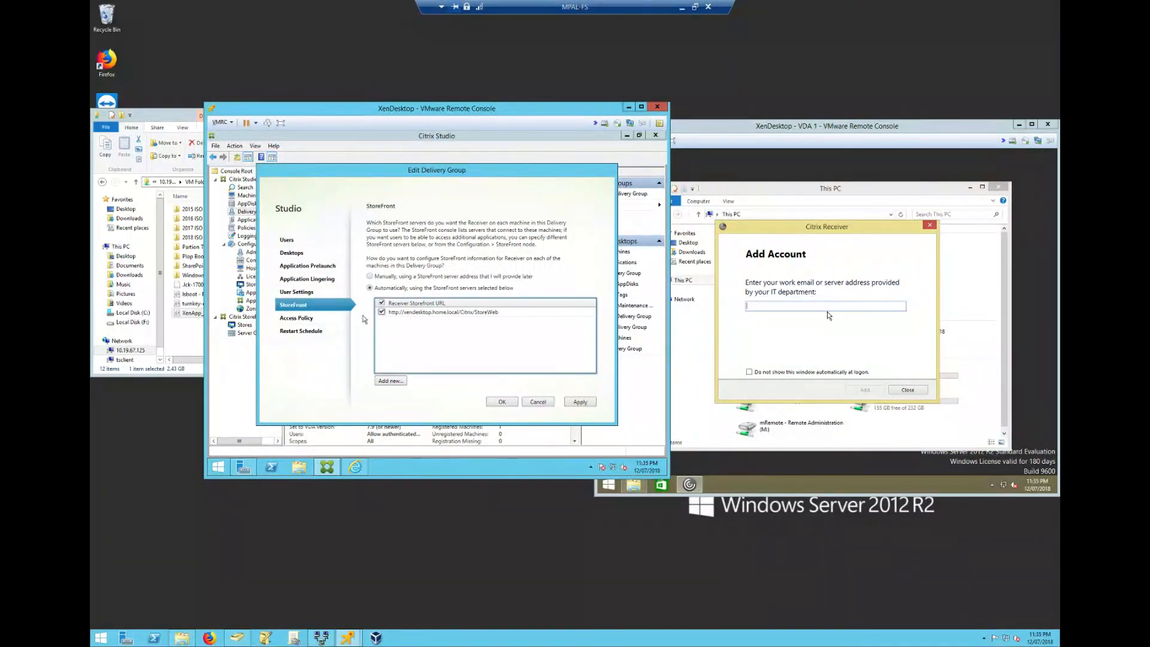
{"action": "left_click", "coordinate": [322, 319]}
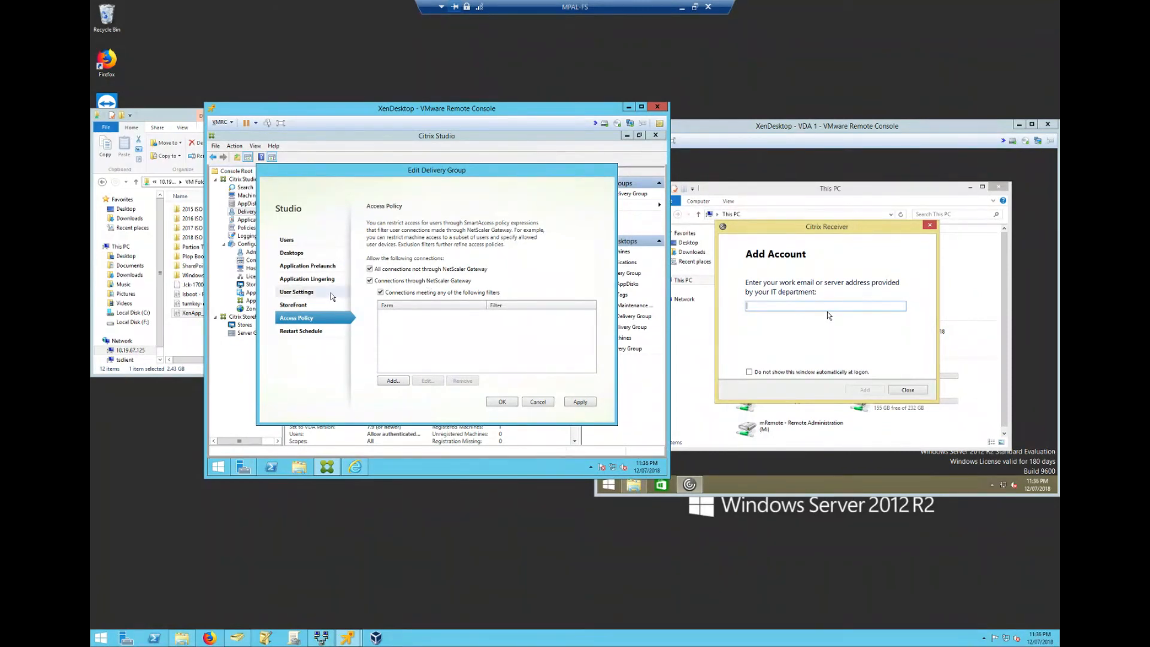
Turn off 'Connections through NetScaler Gateway' for the General Desktops group.
{"action": "left_click", "coordinate": [377, 282]}
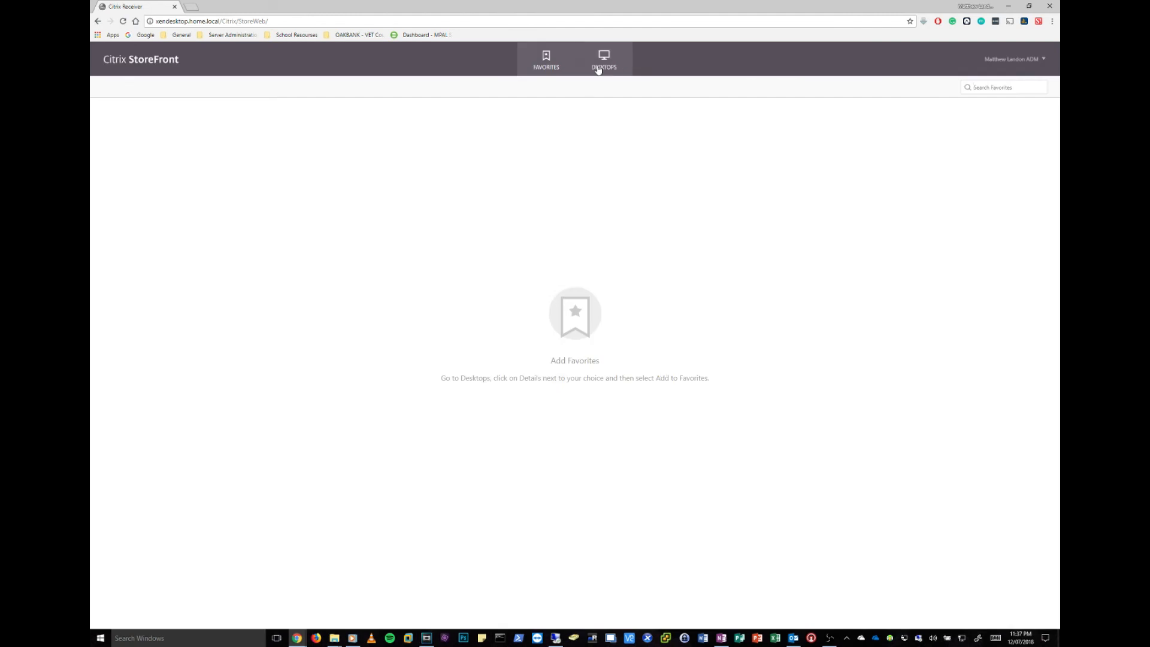
Launch General Desktop from StoreFront's Desktops tab, saving the ICA file to the Desktop folder.
{"action": "left_click", "coordinate": [599, 68]}
{"action": "left_click", "coordinate": [121, 132]}
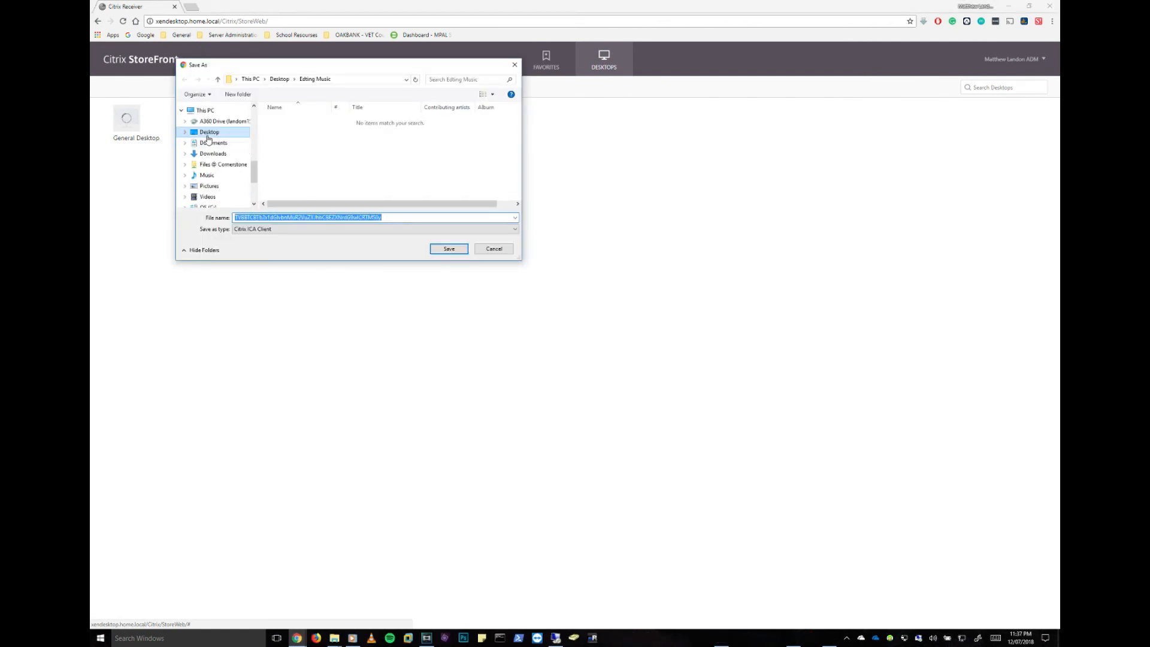
{"action": "left_click", "coordinate": [209, 134]}
{"action": "left_click", "coordinate": [449, 249]}
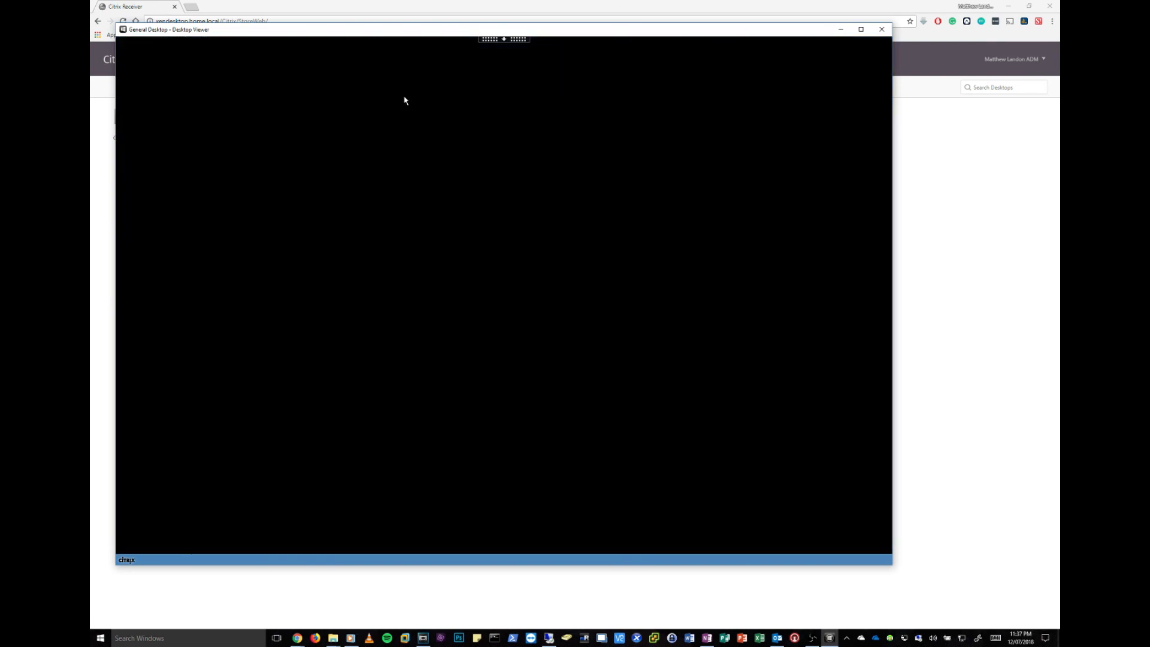
Grant the General Desktop session read/write access to local files in the HDX File Access prompt.
{"action": "left_click_drag", "start_coordinate": [514, 30], "coordinate": [569, 61]}
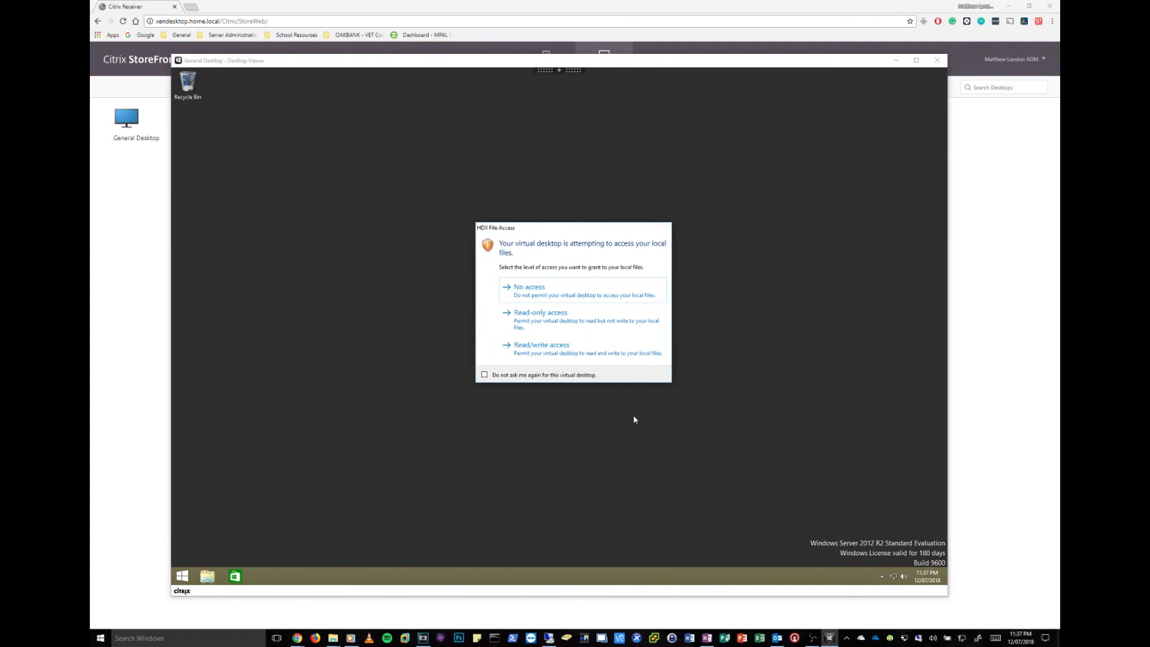
{"action": "left_click", "coordinate": [572, 349]}
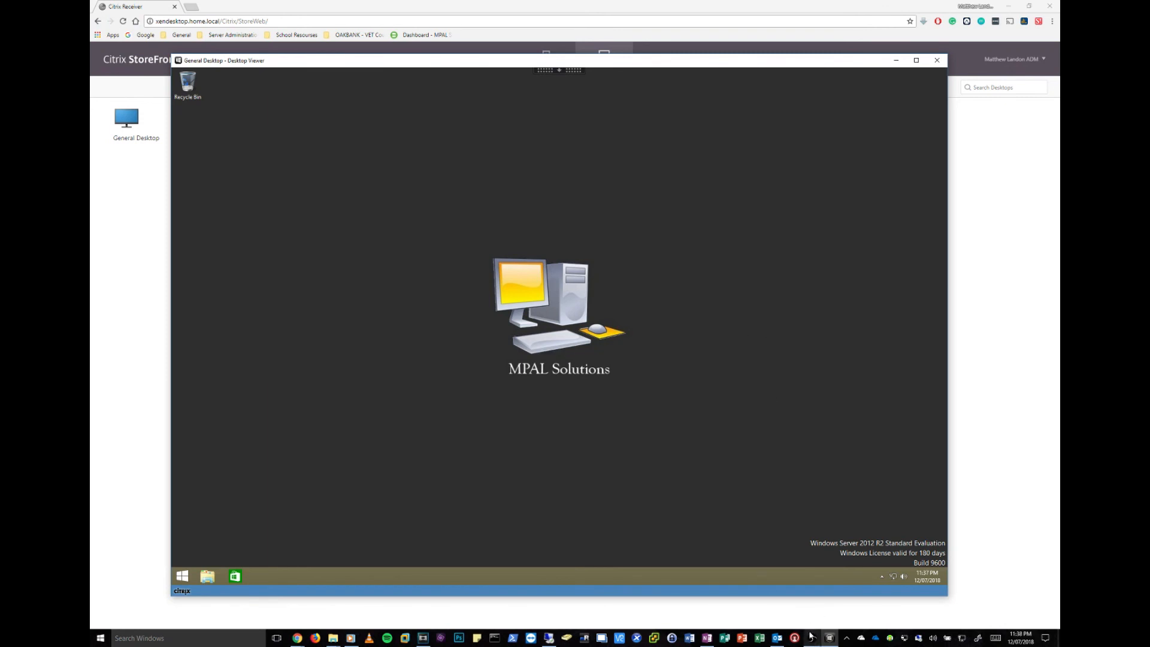
{"action": "mouse_move", "coordinate": [811, 636]}
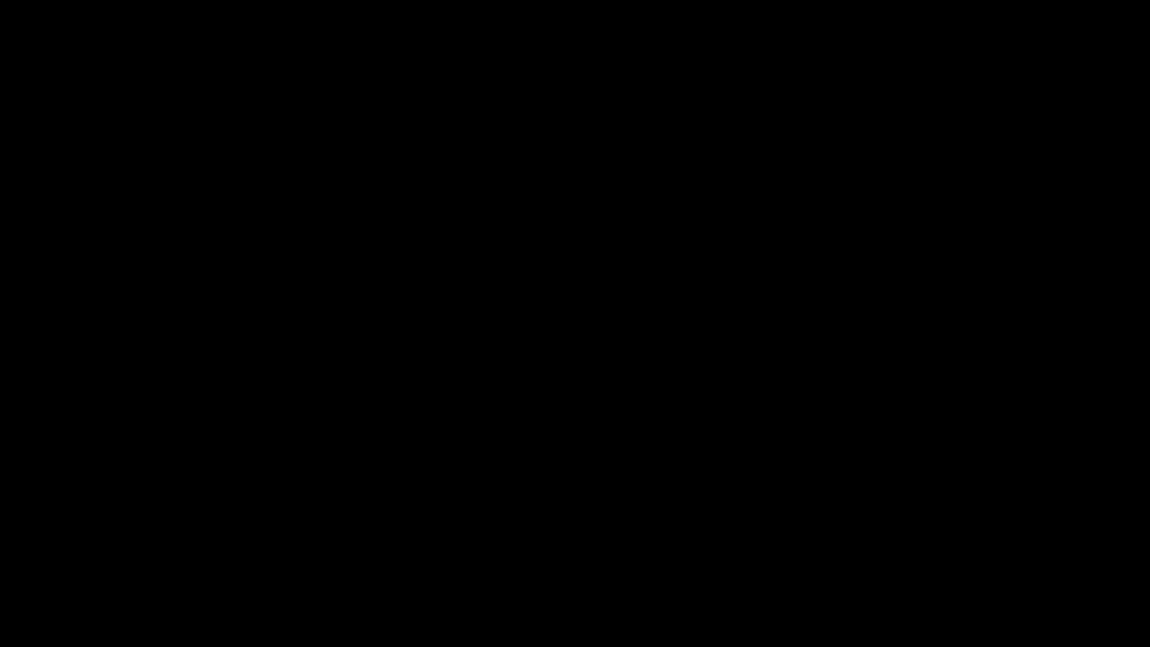